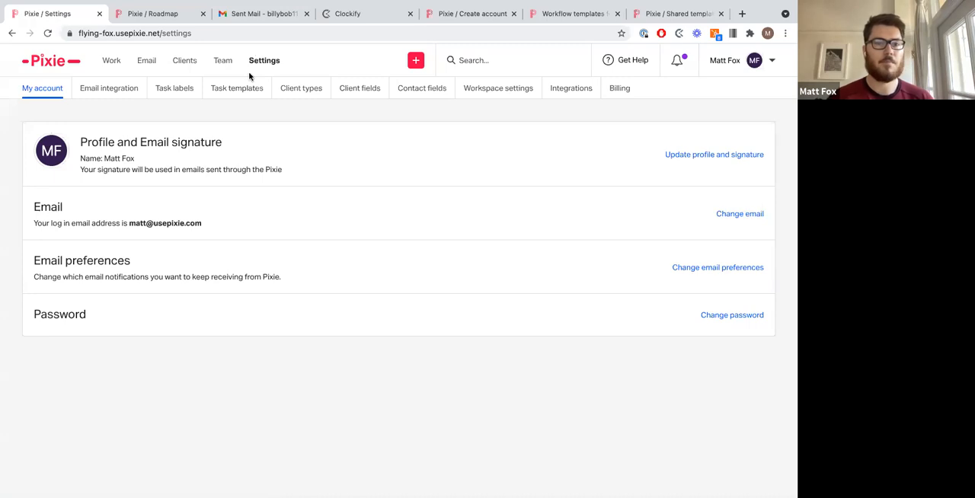
# Step: Search the task templates for "latest" and open the matching template's options menu without choosing anything
pyautogui.click(237, 90)
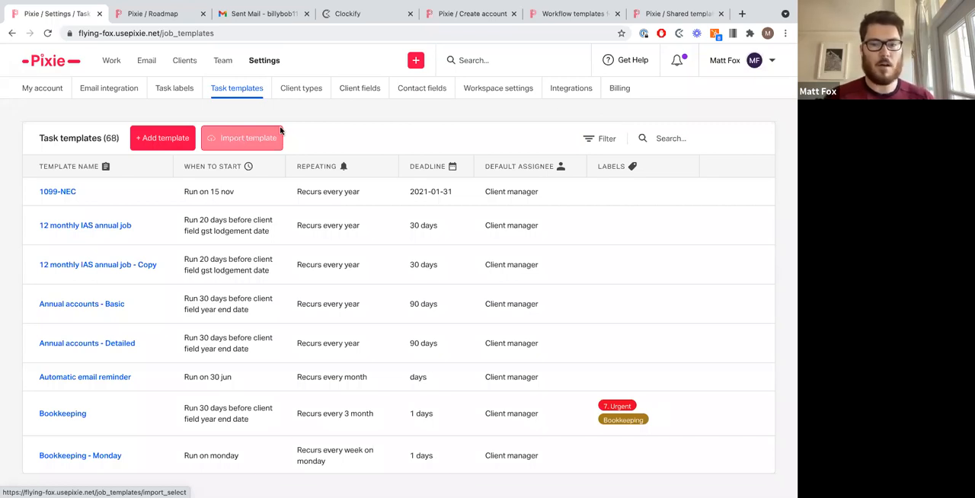
pyautogui.click(673, 141)
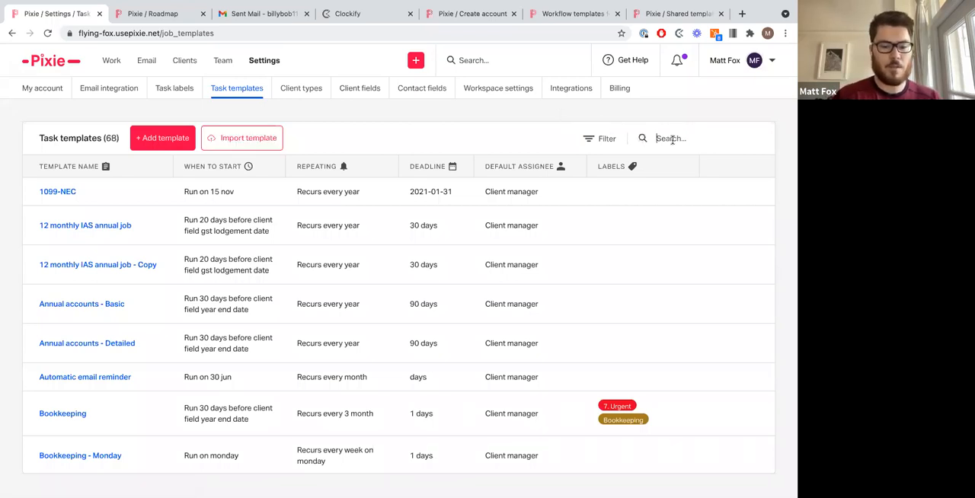
pyautogui.write('latest')
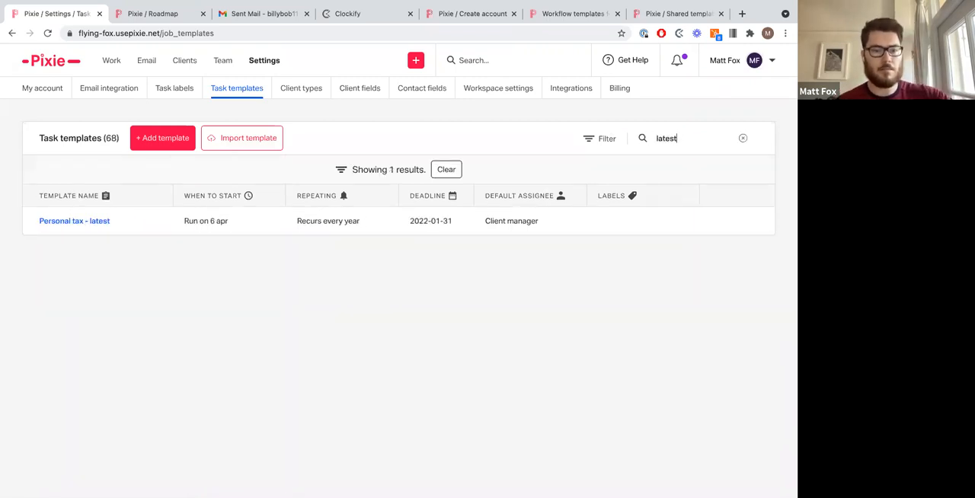
pyautogui.moveTo(747, 224)
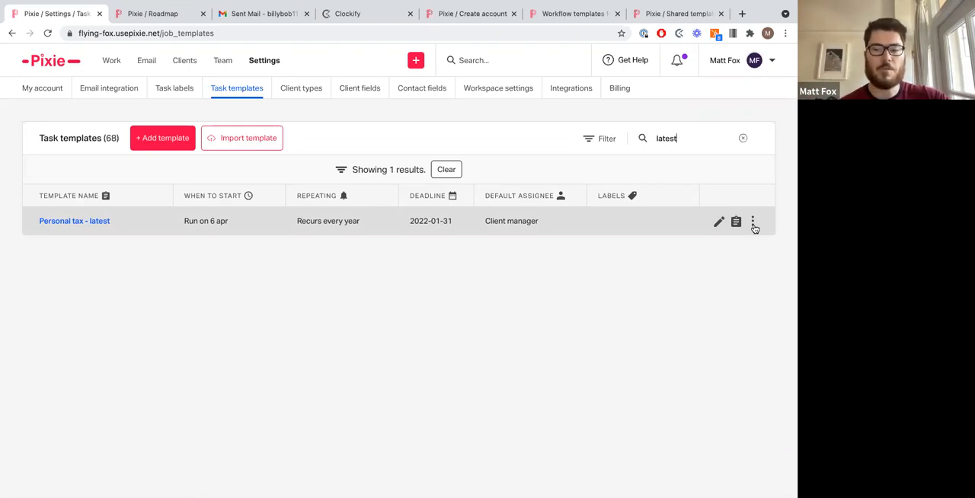
pyautogui.click(753, 223)
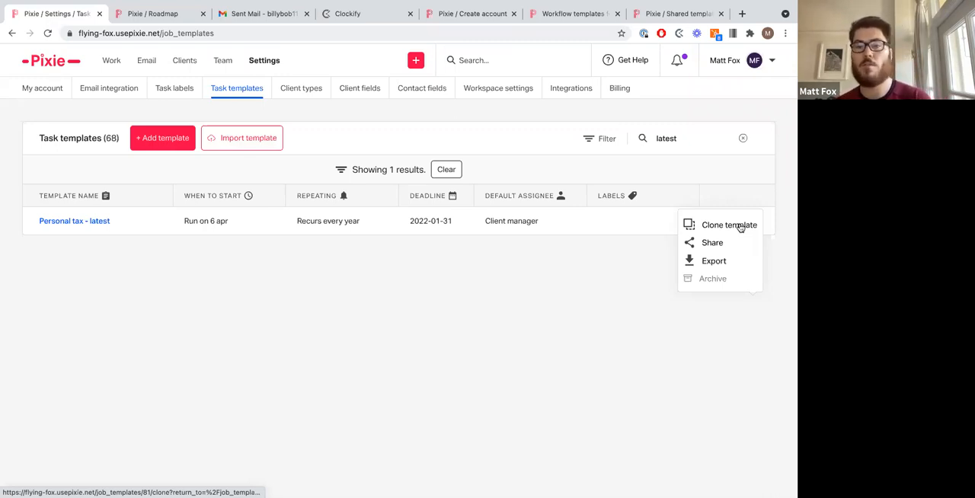
pyautogui.click(408, 284)
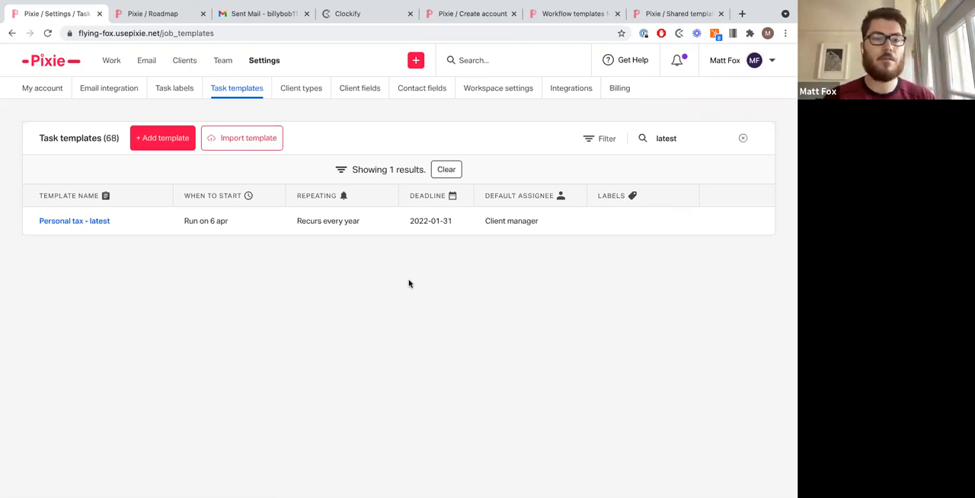
# Step: Browse the quick-create menu, go to the client list and open its extra options menu
pyautogui.click(416, 65)
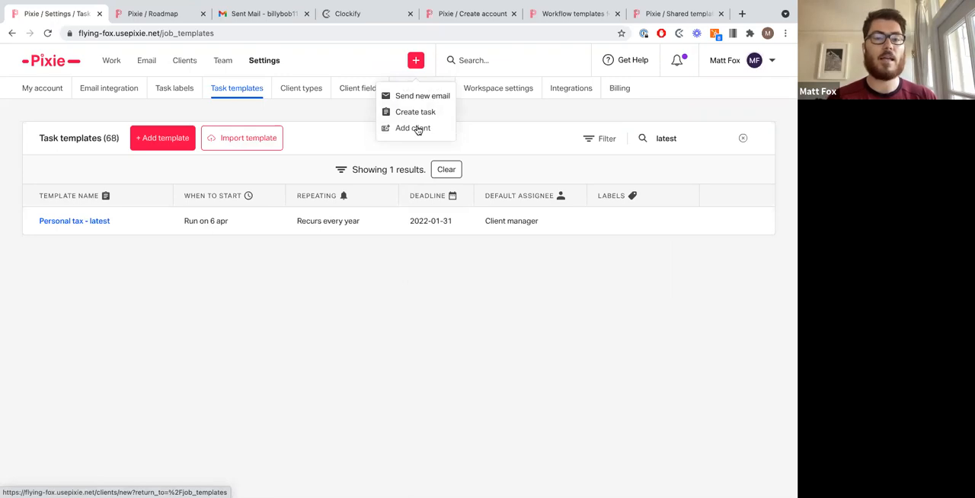
pyautogui.click(191, 67)
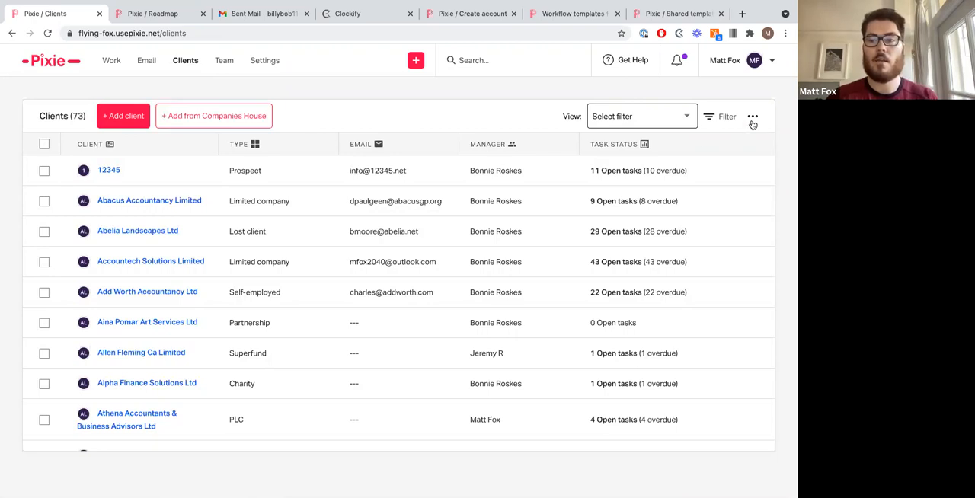
pyautogui.click(753, 118)
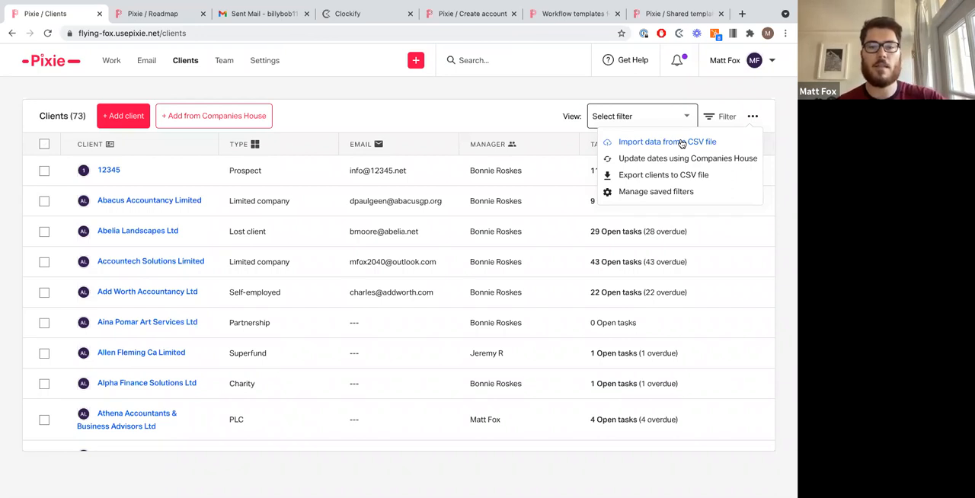
# Step: Search for the client by surname and open the matching client's details page
pyautogui.click(558, 66)
pyautogui.write('fox')
pyautogui.click(521, 140)
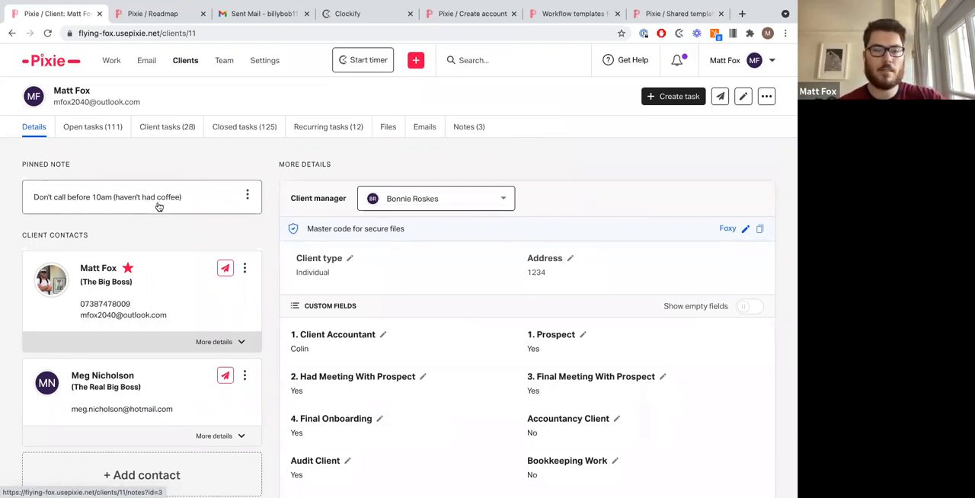
# Step: Examine the client contacts listed on the client's details page
pyautogui.scroll(-2, 153, 228)
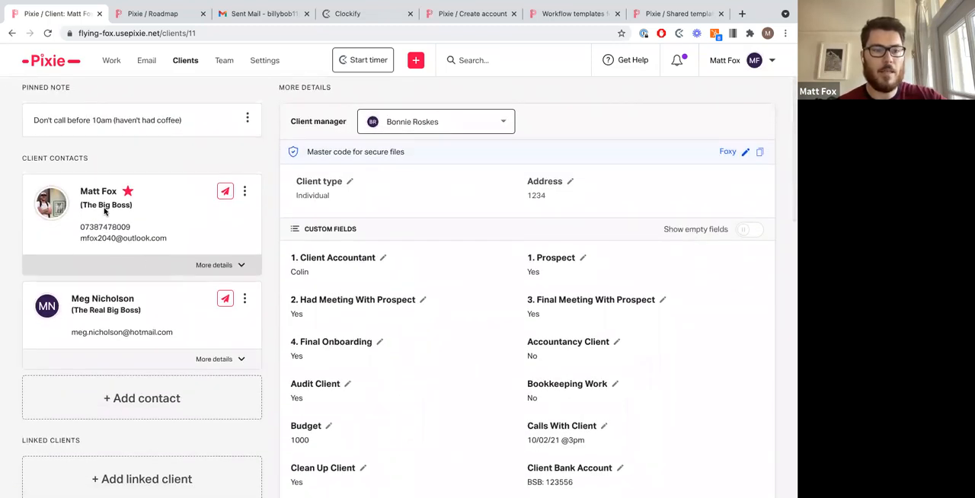
pyautogui.moveTo(83, 206); pyautogui.dragTo(131, 208)
pyautogui.click(156, 217)
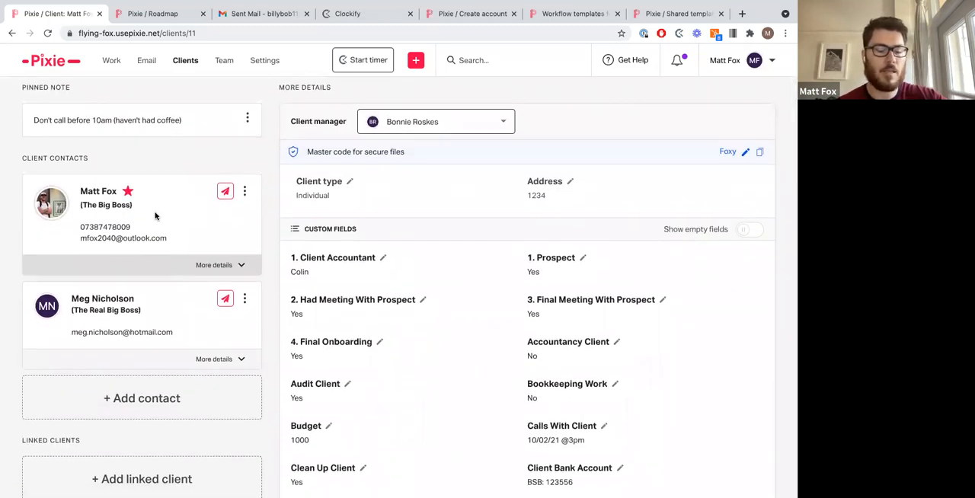
pyautogui.moveTo(73, 310); pyautogui.dragTo(137, 313)
pyautogui.click(163, 314)
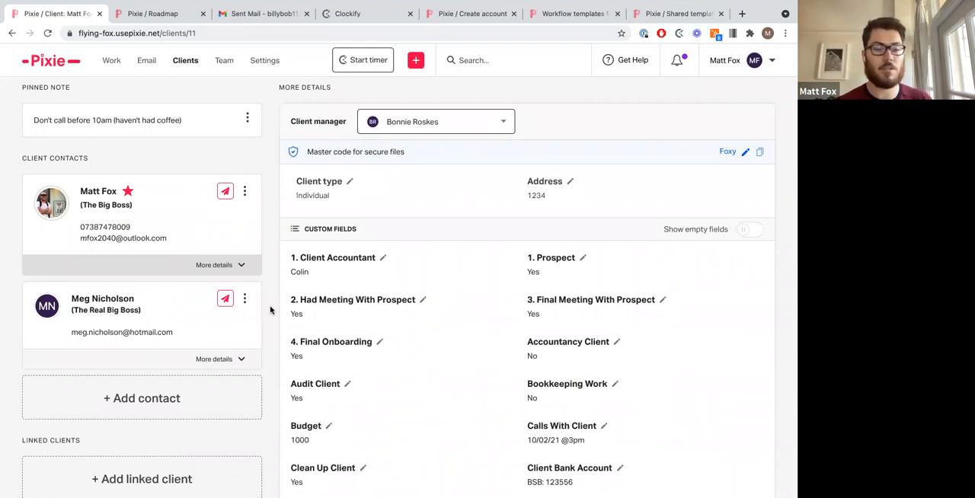
pyautogui.scroll(-1, 271, 309)
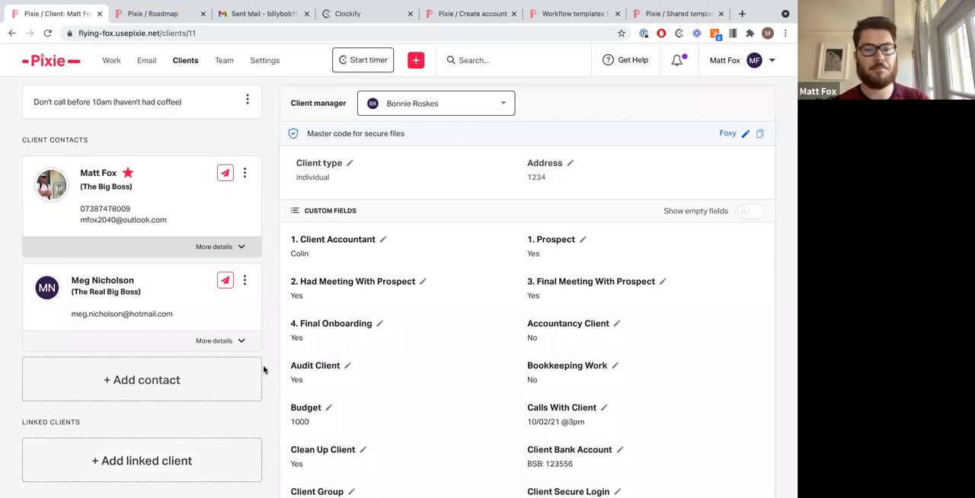
# Step: Inspect the client manager choices for this client without changing them
pyautogui.tripleClick(320, 103)
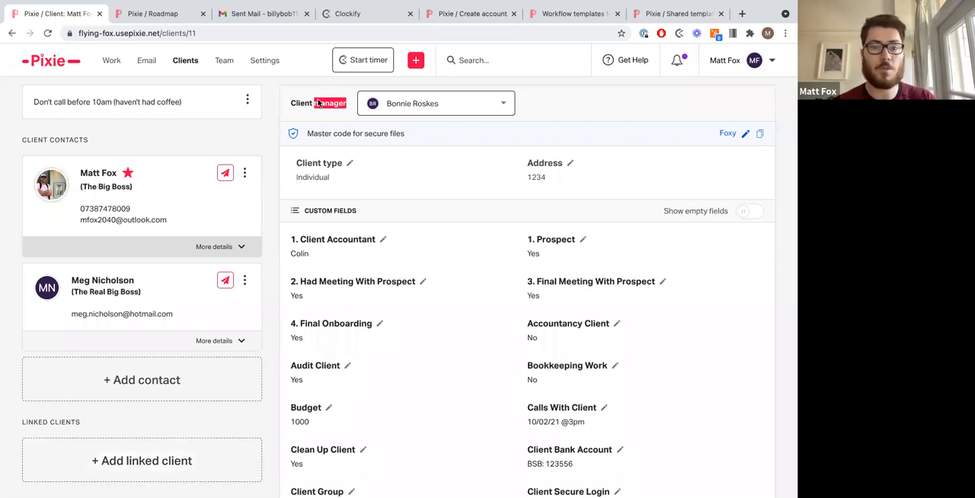
pyautogui.click(354, 103)
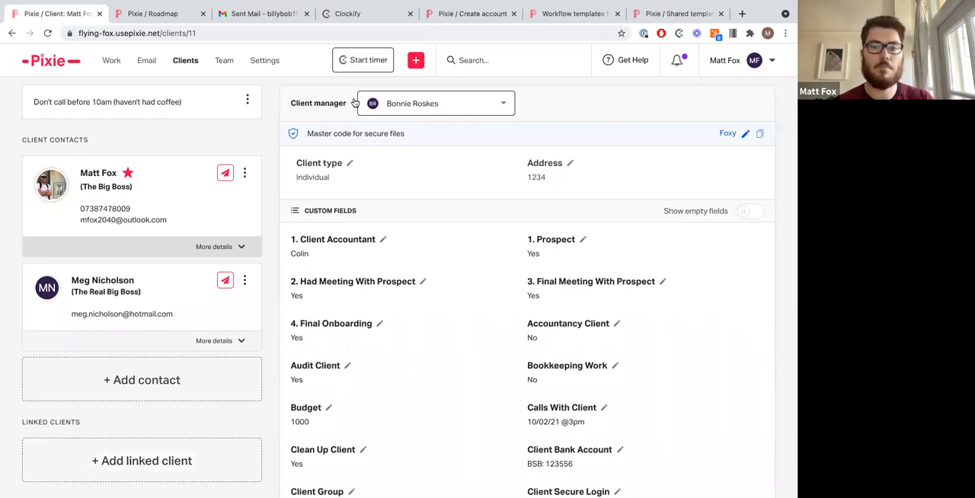
pyautogui.click(436, 101)
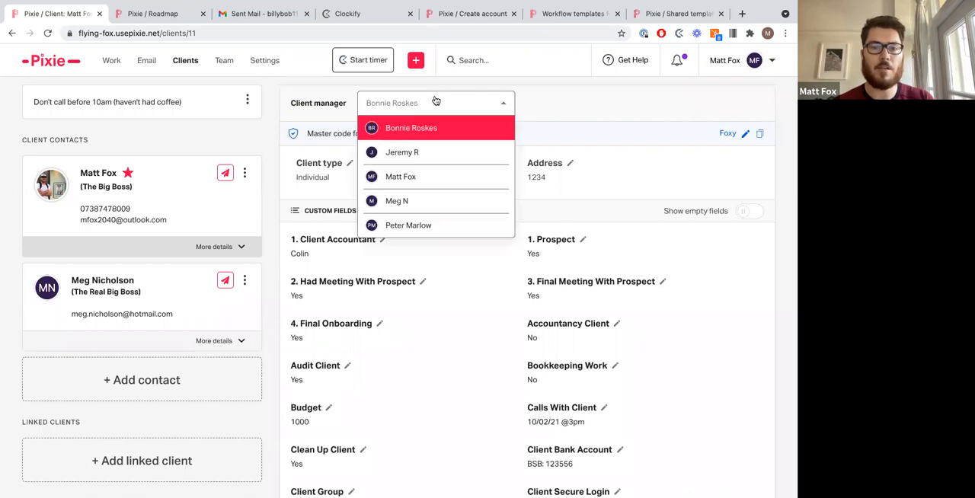
pyautogui.click(268, 153)
# Step: Review the client's custom fields and their values across the details page
pyautogui.scroll(-3, 271, 193)
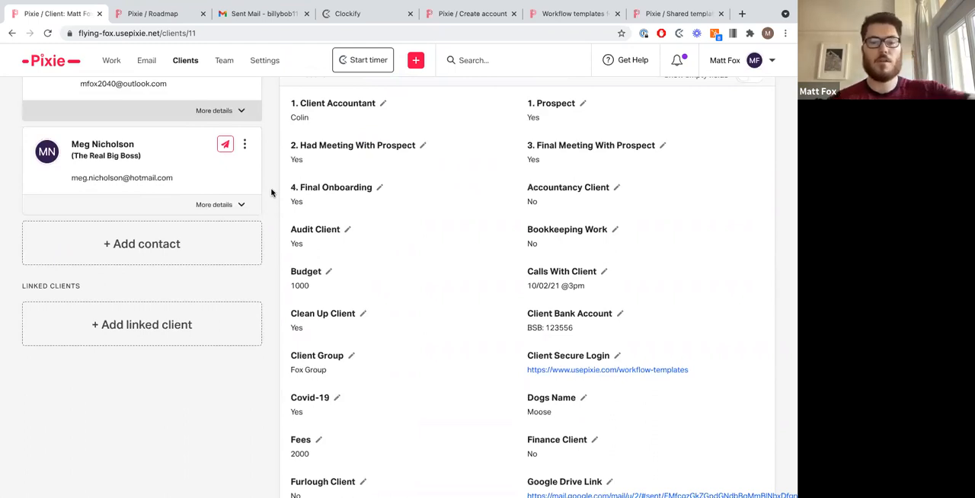
pyautogui.doubleClick(553, 105)
pyautogui.tripleClick(366, 145)
pyautogui.doubleClick(570, 147)
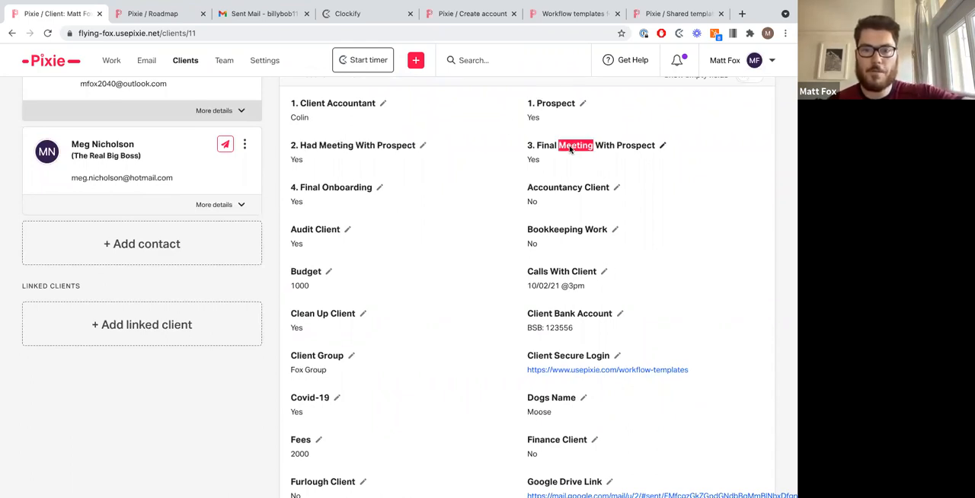
pyautogui.doubleClick(344, 190)
pyautogui.click(271, 190)
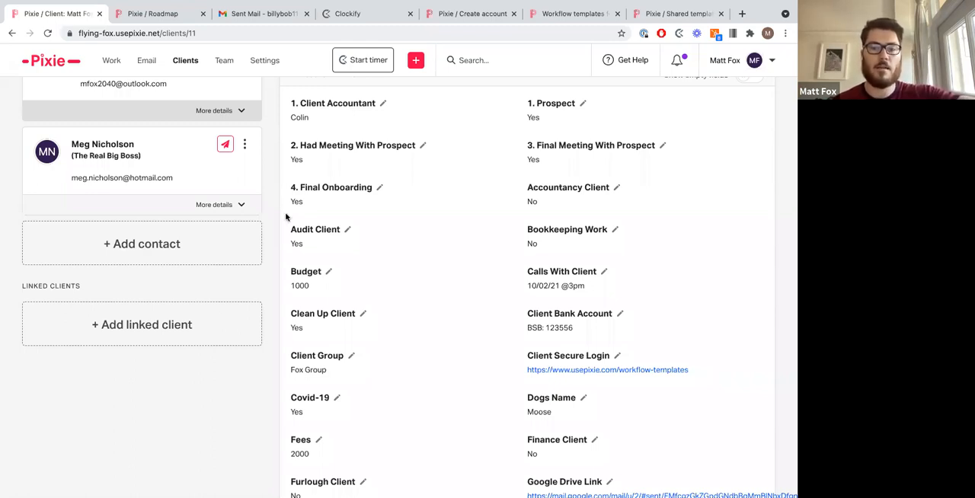
pyautogui.doubleClick(297, 244)
pyautogui.doubleClick(299, 285)
pyautogui.doubleClick(296, 328)
pyautogui.click(297, 329)
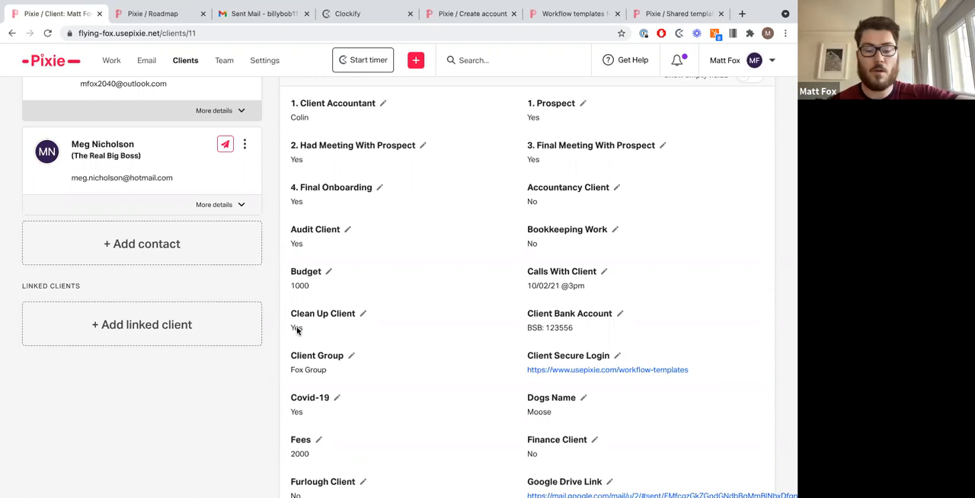
pyautogui.tripleClick(307, 377)
pyautogui.click(529, 405)
pyautogui.doubleClick(539, 412)
pyautogui.click(539, 412)
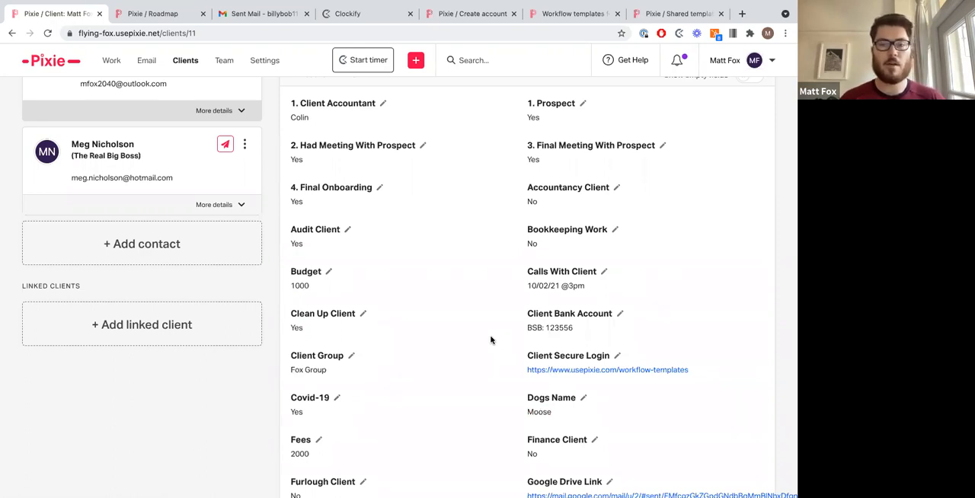
pyautogui.scroll(3, 491, 339)
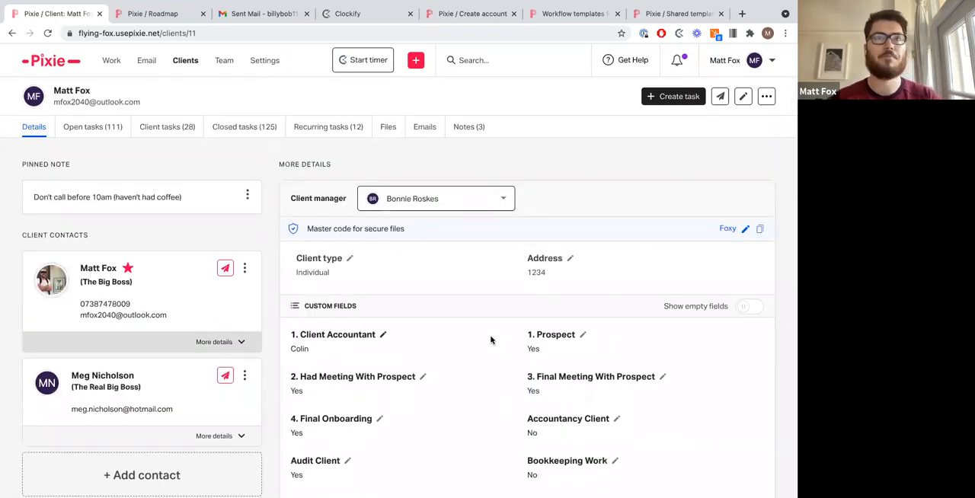
# Step: Start adding a new client and enter the client's name
pyautogui.click(416, 67)
pyautogui.click(417, 127)
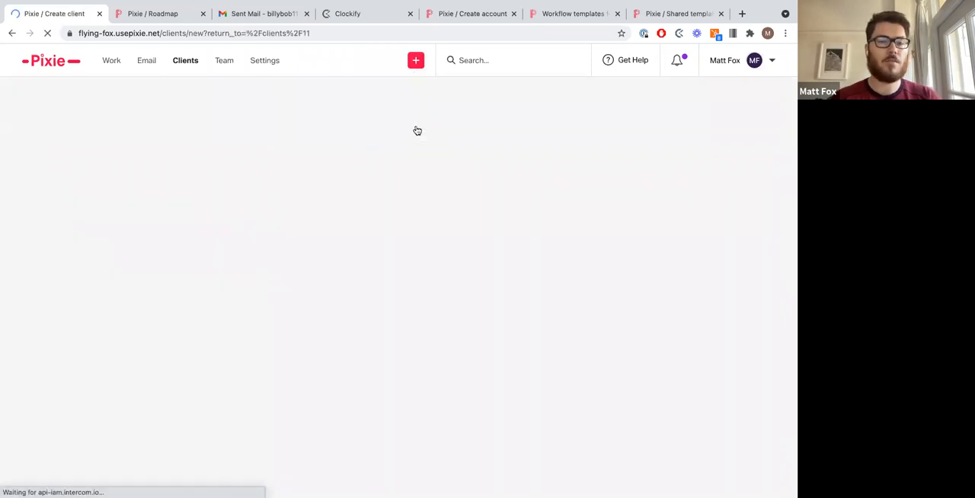
pyautogui.click(179, 253)
pyautogui.write('g')
pyautogui.press('BackSpace')
pyautogui.write('Jordan')
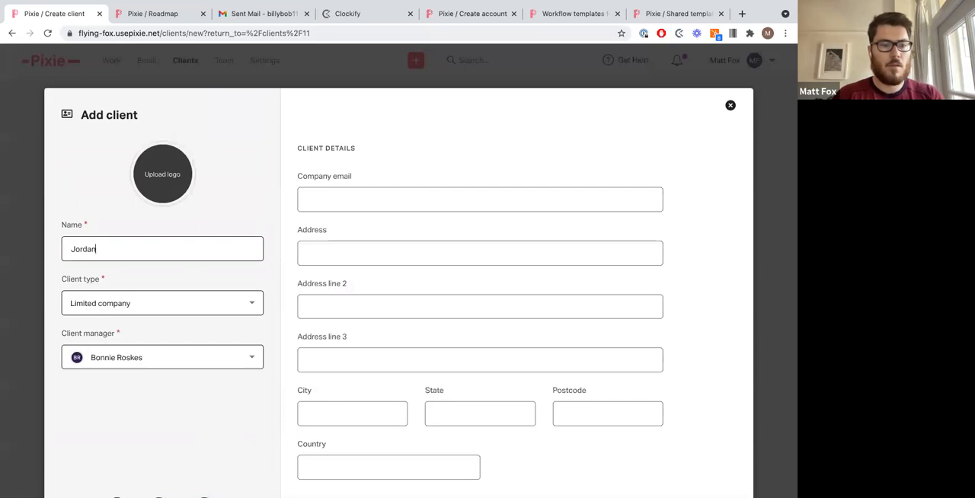
# Step: Set the new client's type to Prospect
pyautogui.click(250, 302)
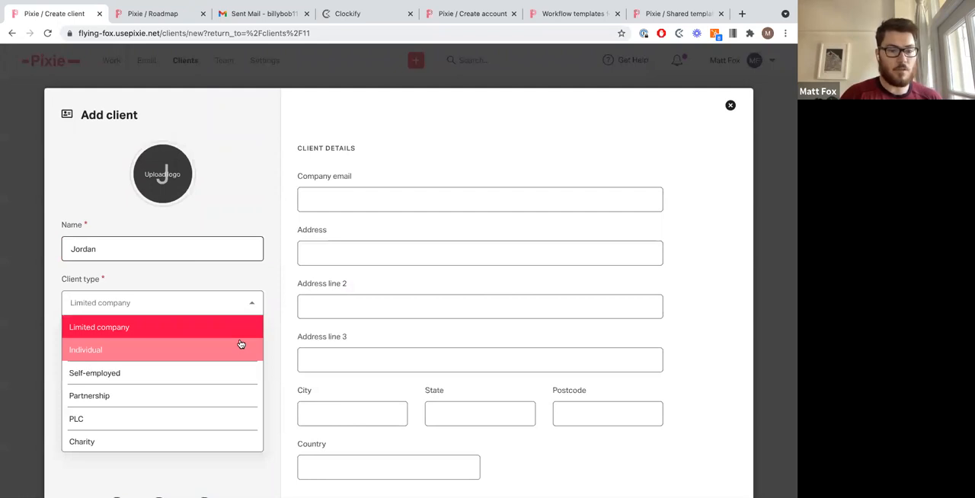
pyautogui.scroll(-2, 240, 376)
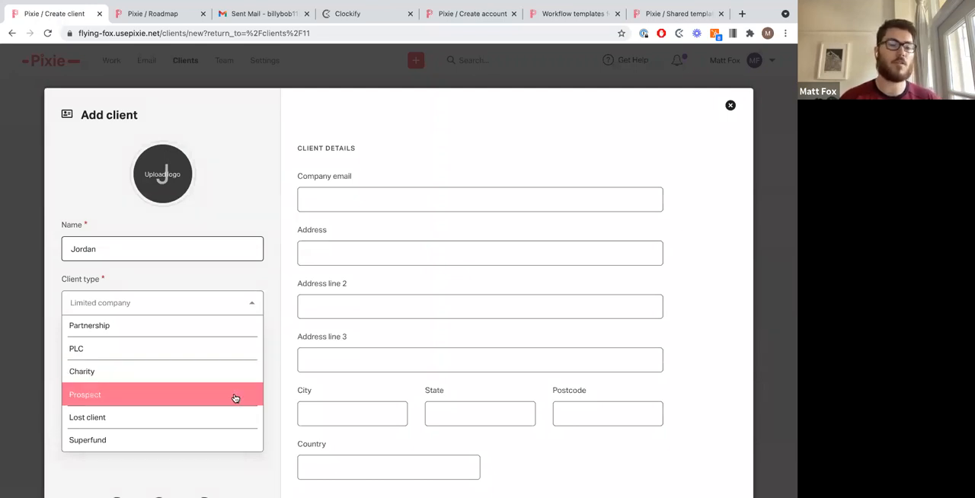
pyautogui.click(235, 398)
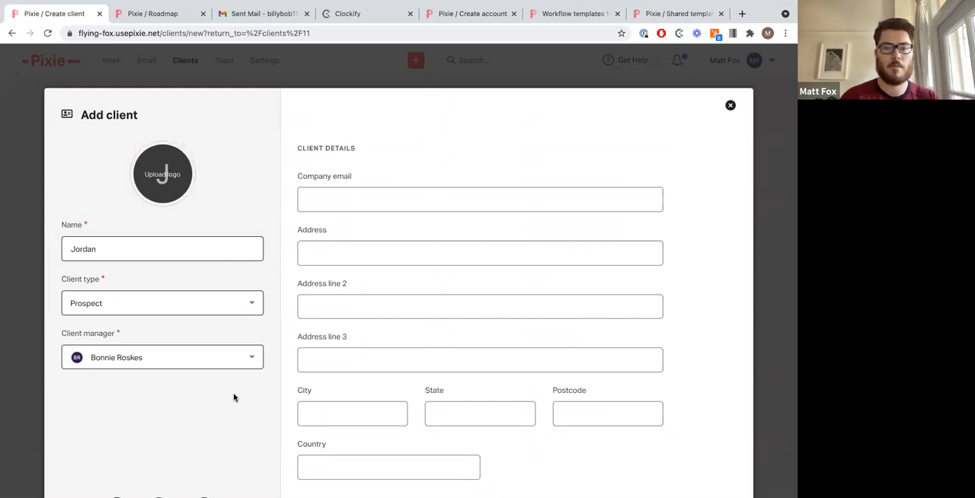
# Step: Fill in the client's company e-mail and continue to the custom fields
pyautogui.click(381, 205)
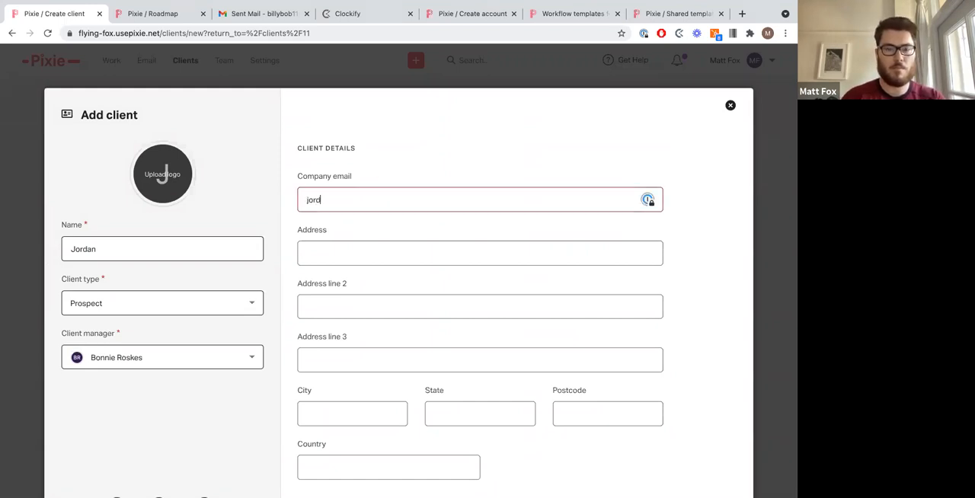
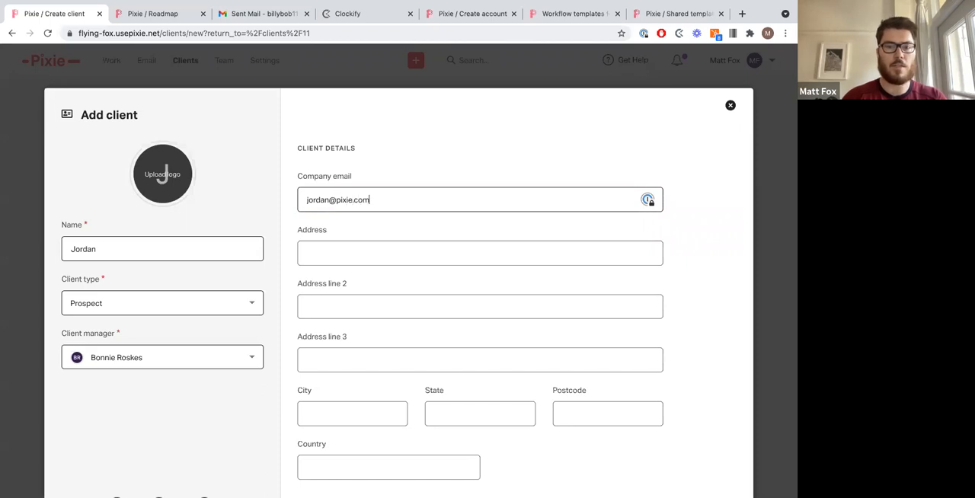
pyautogui.scroll(-3, 690, 298)
pyautogui.click(711, 425)
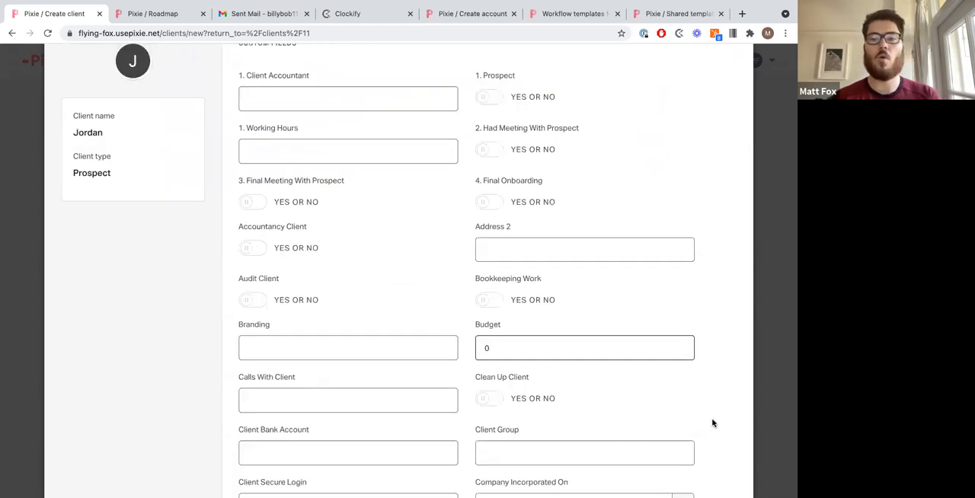
# Step: Switch on Prospect, Audit Client, Accountancy Client and Bookkeeping Work, then continue to the client contacts step
pyautogui.click(486, 99)
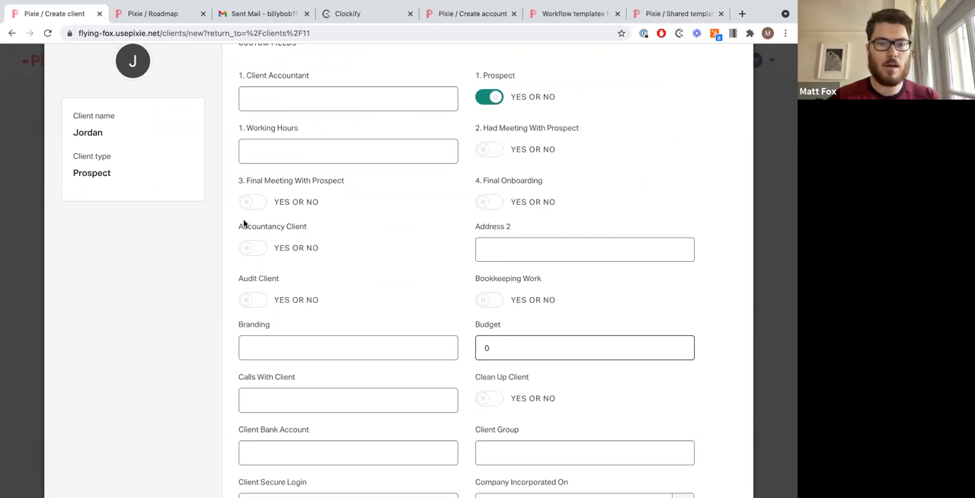
pyautogui.click(252, 301)
pyautogui.click(259, 246)
pyautogui.click(490, 304)
pyautogui.scroll(-2, 492, 309)
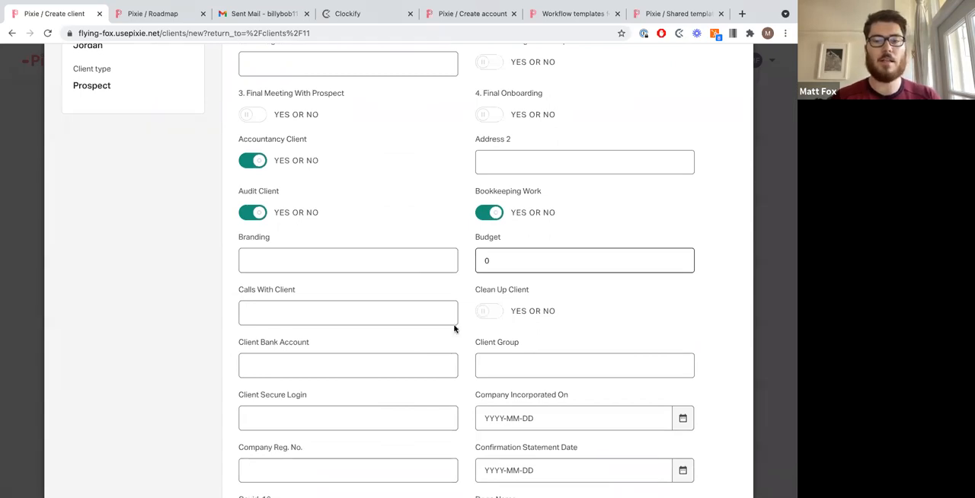
pyautogui.scroll(-15, 455, 328)
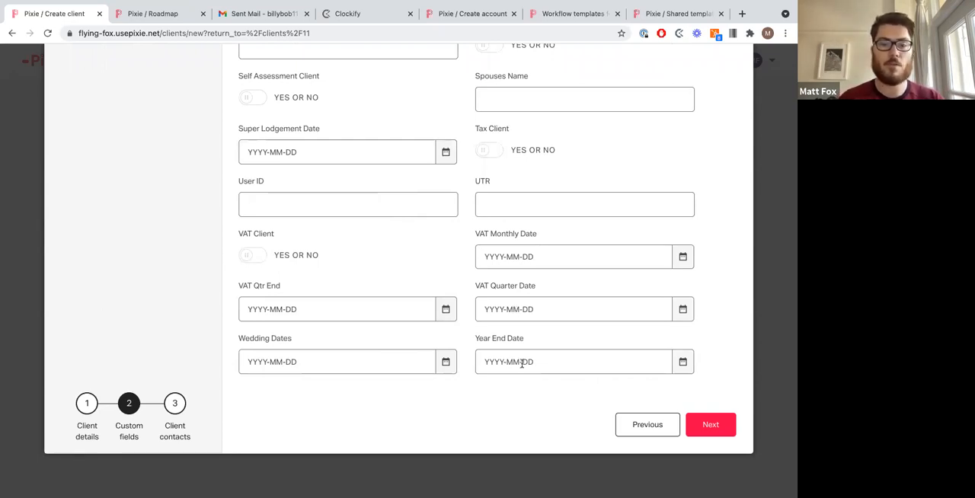
pyautogui.click(704, 430)
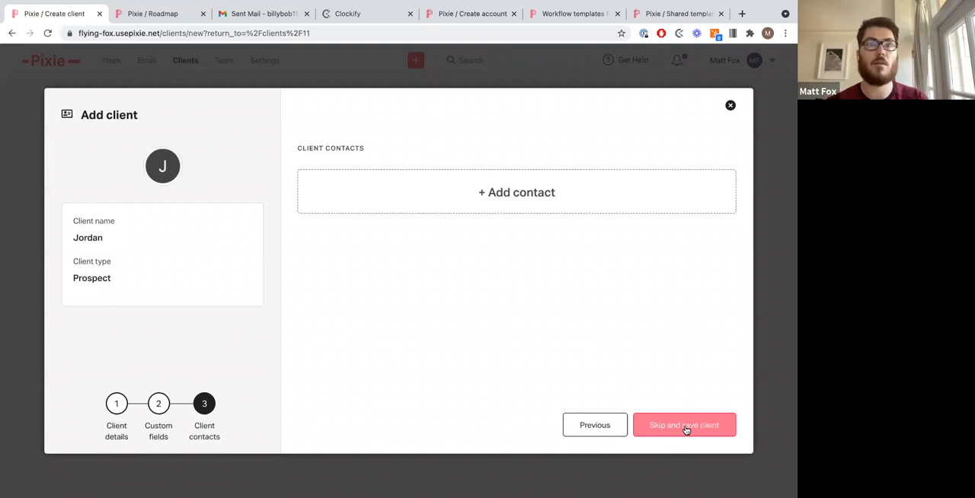
# Step: Step back to the custom fields and close the Add client dialog without saving
pyautogui.click(614, 429)
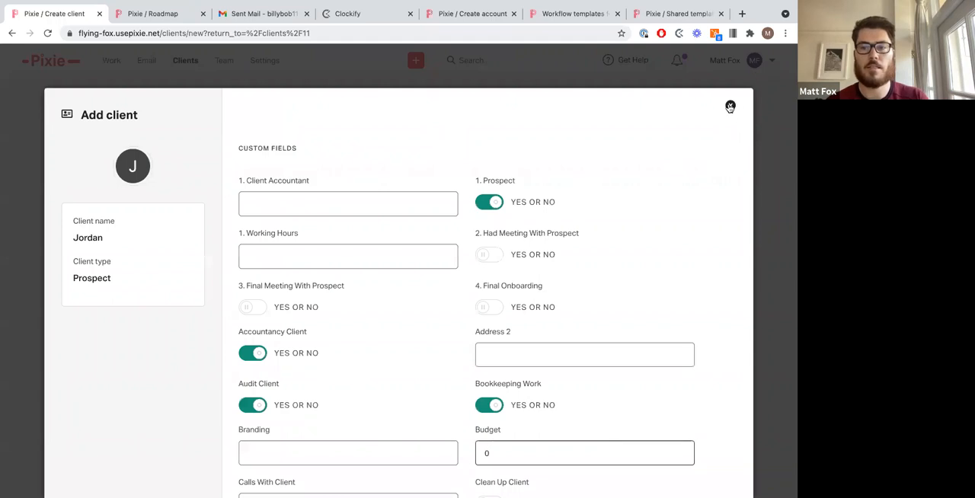
pyautogui.click(730, 106)
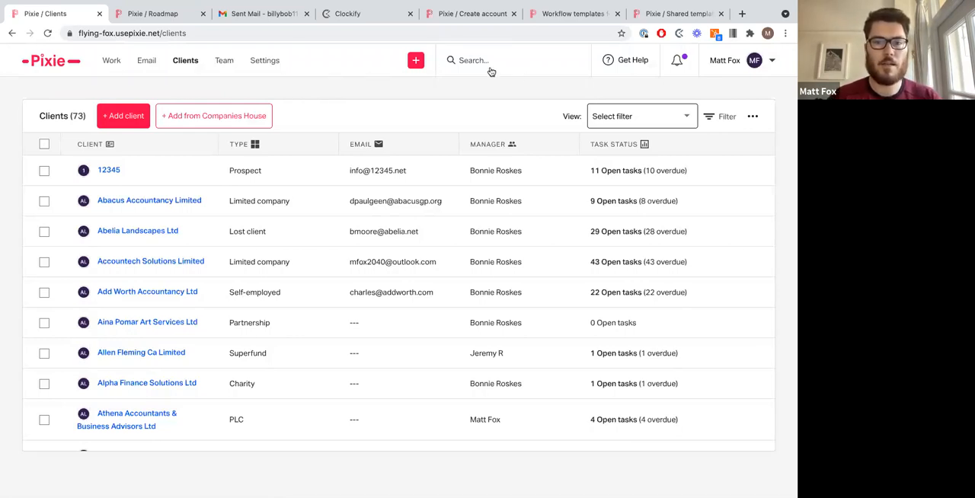
# Step: Start creating a new task, search the clients for fox and select the personal client record, then continue
pyautogui.click(418, 64)
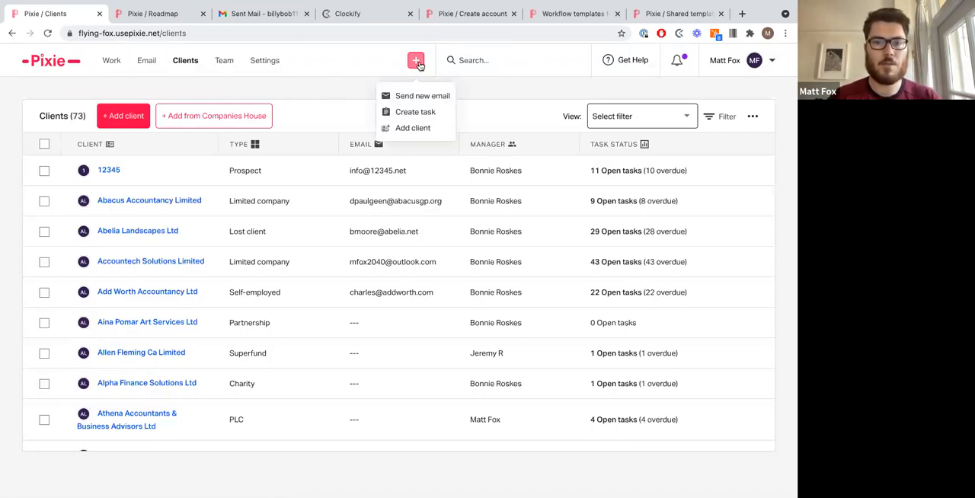
pyautogui.click(421, 114)
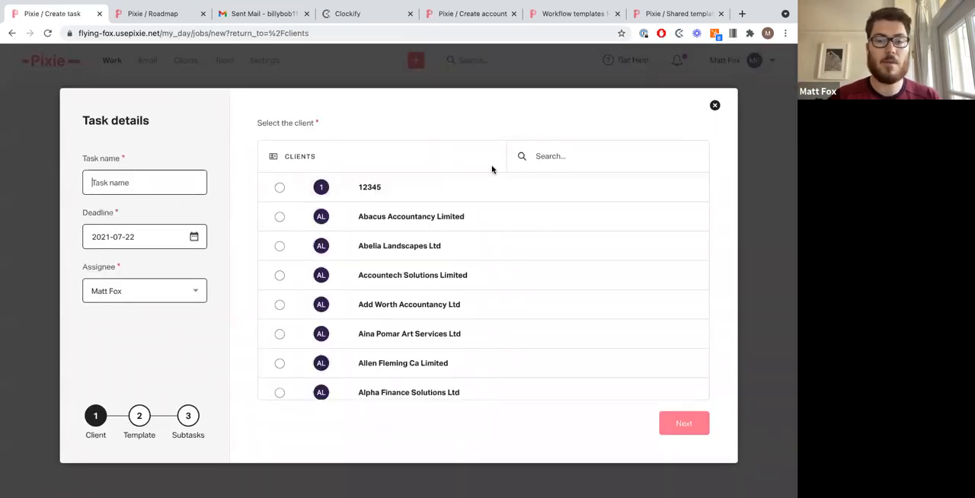
pyautogui.click(560, 156)
pyautogui.write('fox')
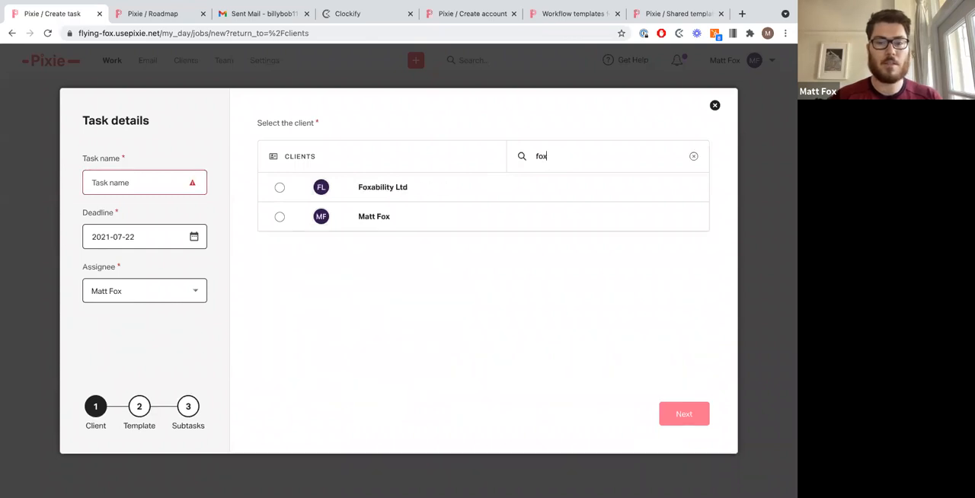
pyautogui.click(510, 223)
pyautogui.click(677, 467)
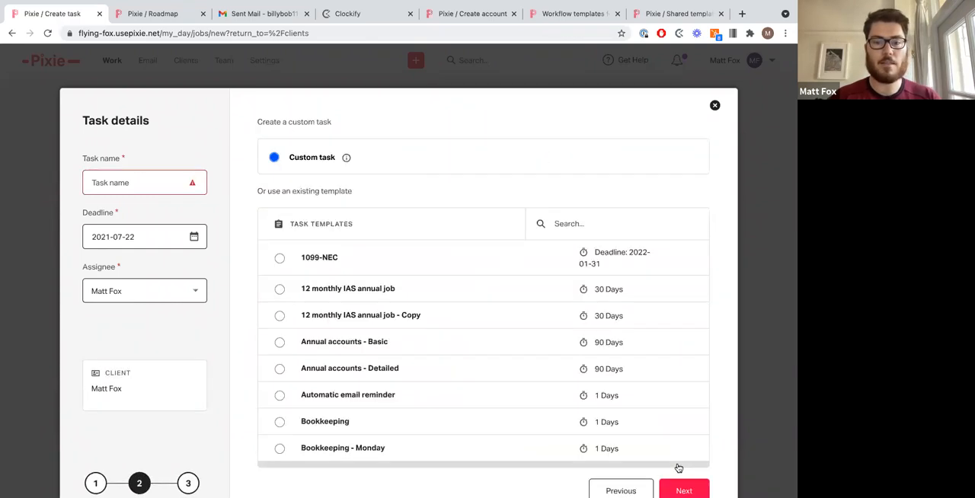
# Step: Pick the Personal tax - latest template and change the task name's ending to the new client's first name
pyautogui.click(597, 227)
pyautogui.write('latest')
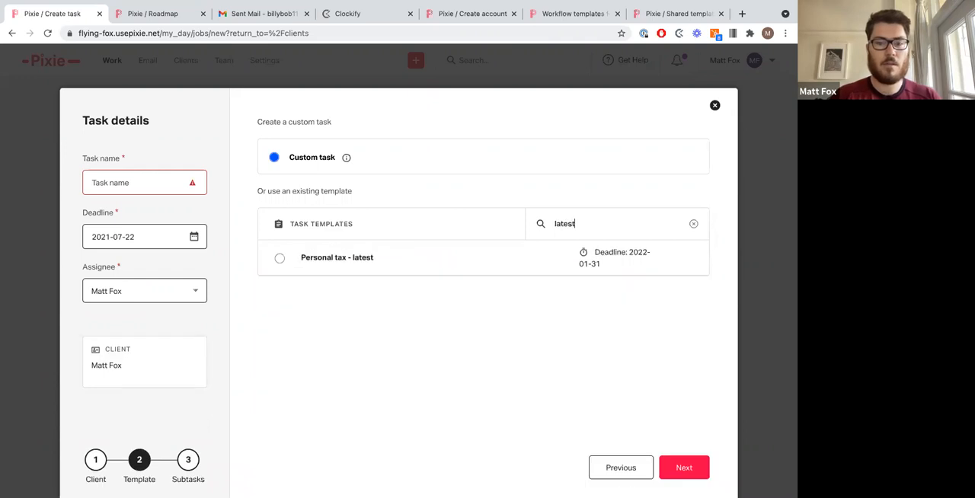
pyautogui.click(280, 258)
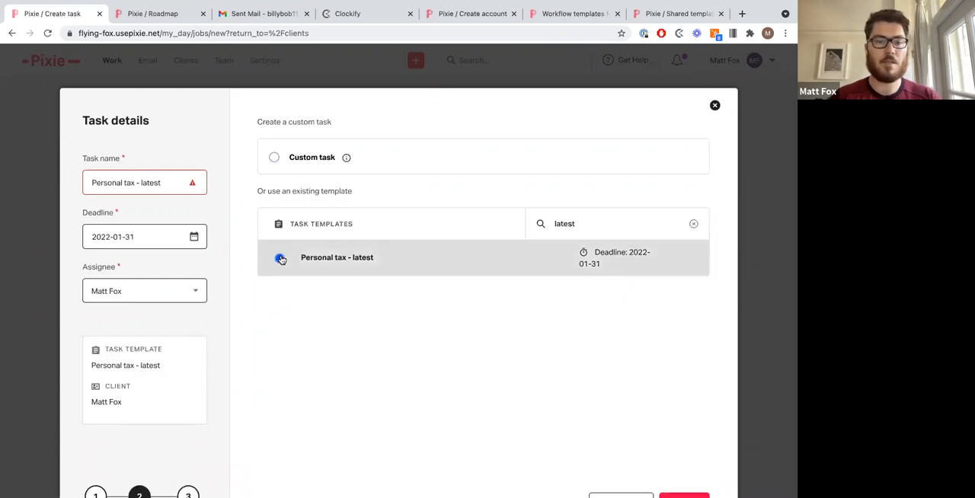
pyautogui.click(182, 183)
pyautogui.moveTo(183, 183); pyautogui.dragTo(138, 183)
pyautogui.press('BackSpace')
pyautogui.write('Jordan')
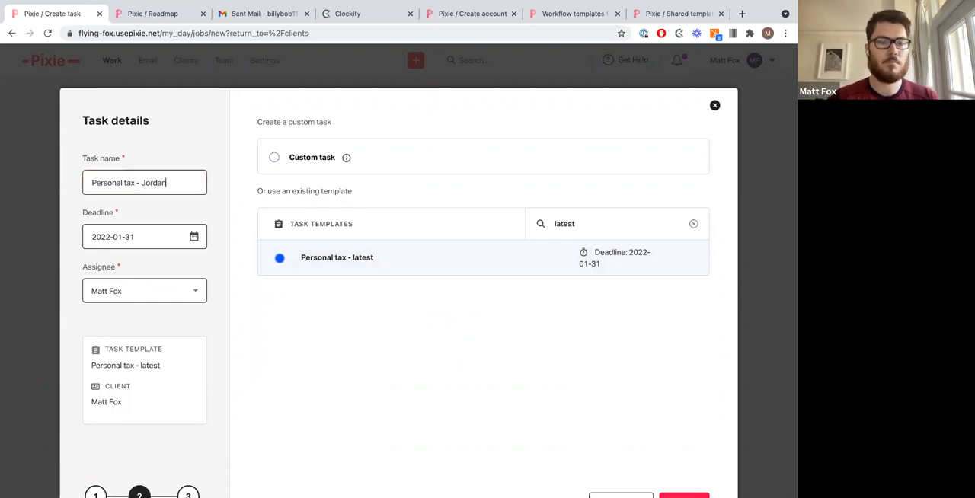
# Step: Review the assignee options and continue to the template's subtasks
pyautogui.press('super+a')
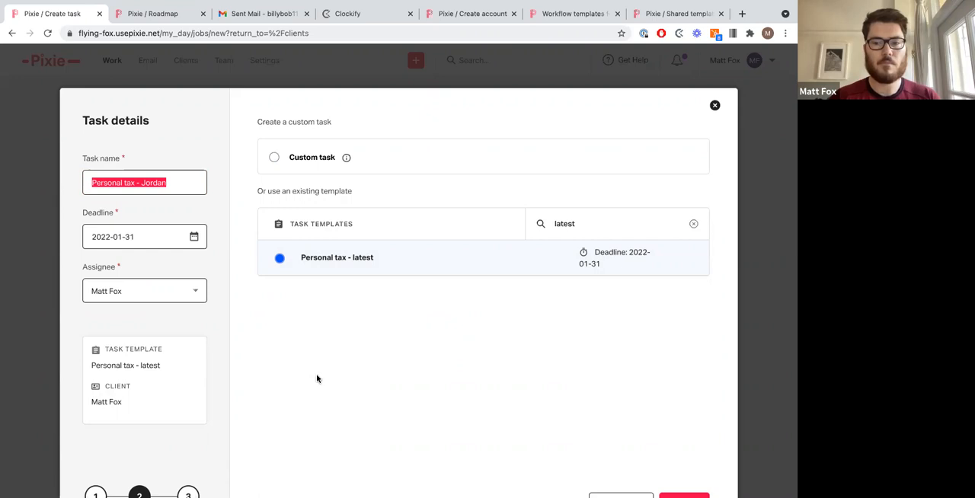
pyautogui.click(317, 379)
pyautogui.scroll(-1, 316, 378)
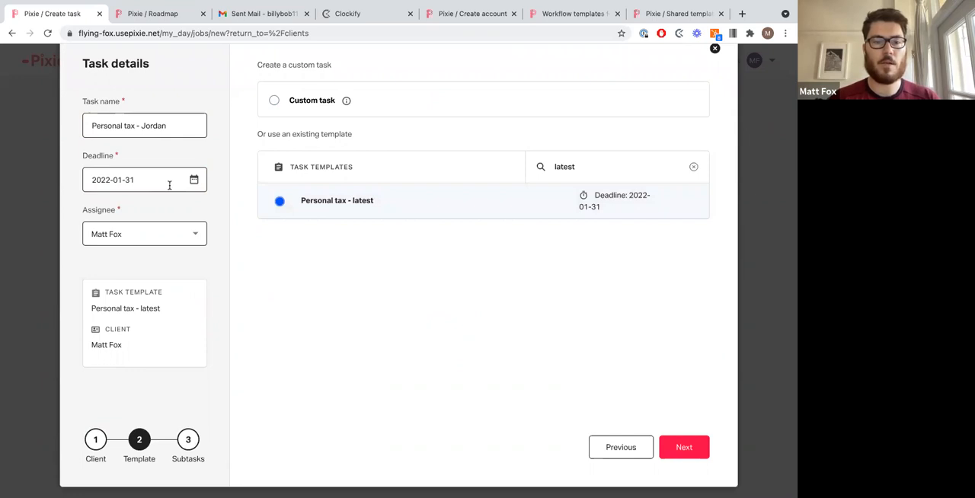
pyautogui.click(204, 242)
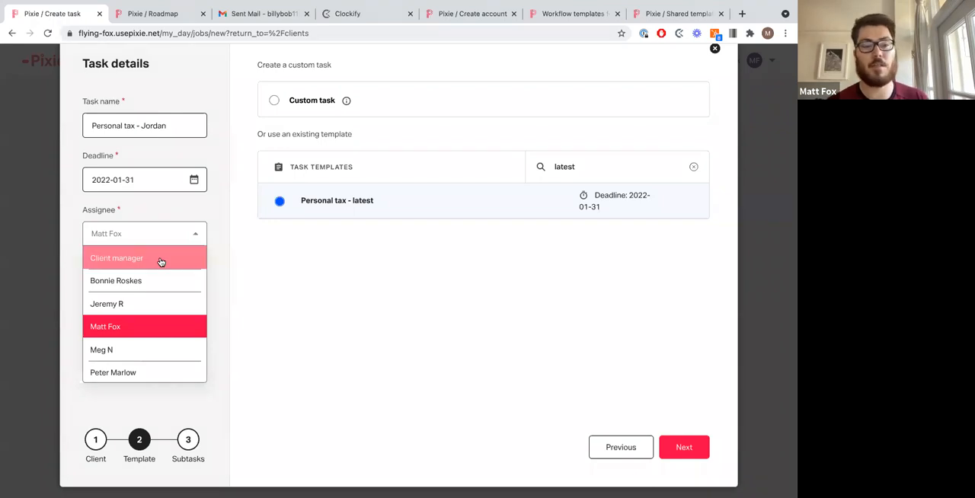
pyautogui.click(409, 283)
pyautogui.click(683, 459)
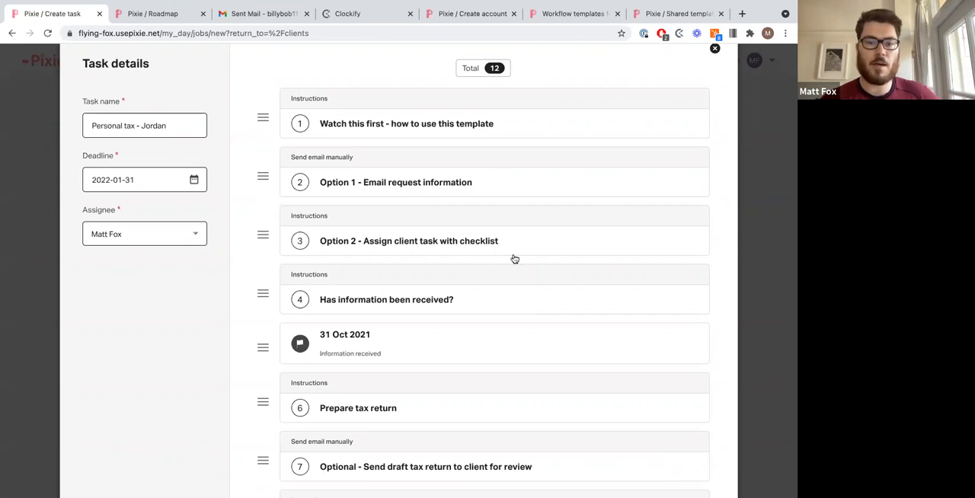
# Step: Review the 12 template subtasks and create the task
pyautogui.scroll(-3, 514, 260)
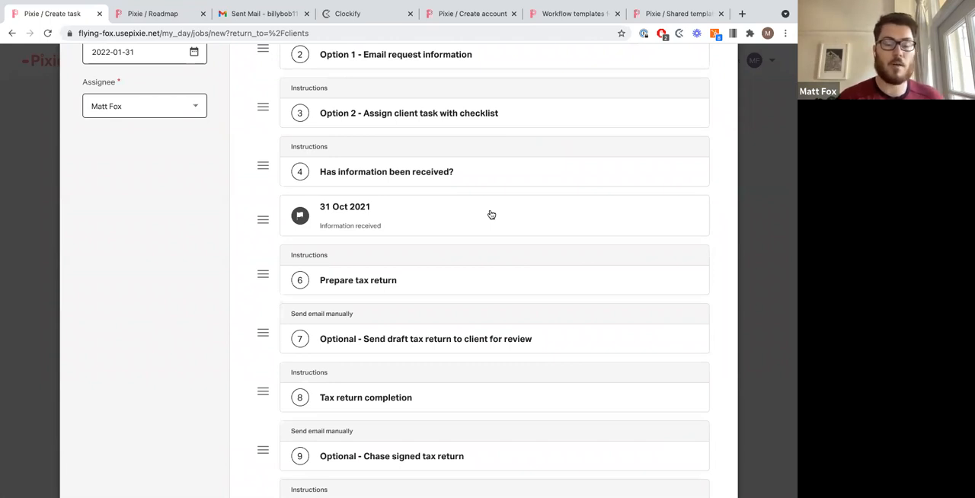
pyautogui.scroll(-2, 492, 215)
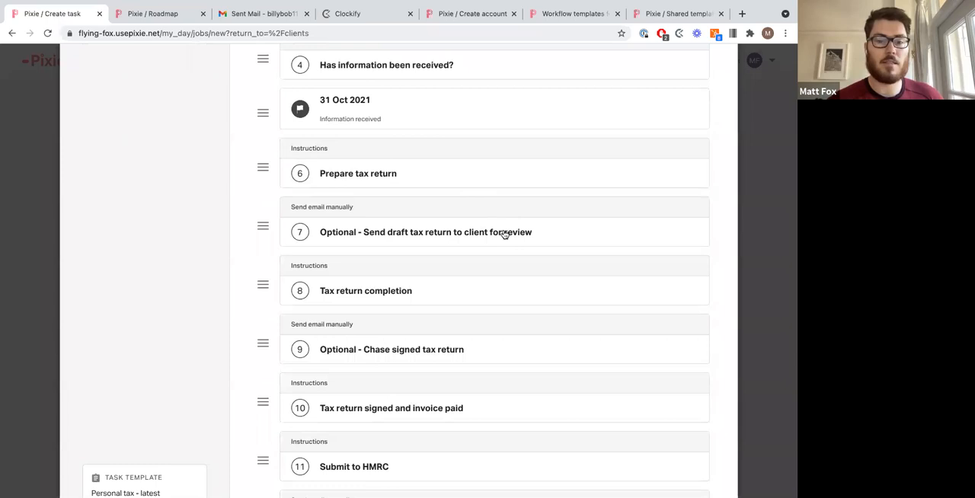
pyautogui.scroll(-4, 503, 232)
pyautogui.click(666, 425)
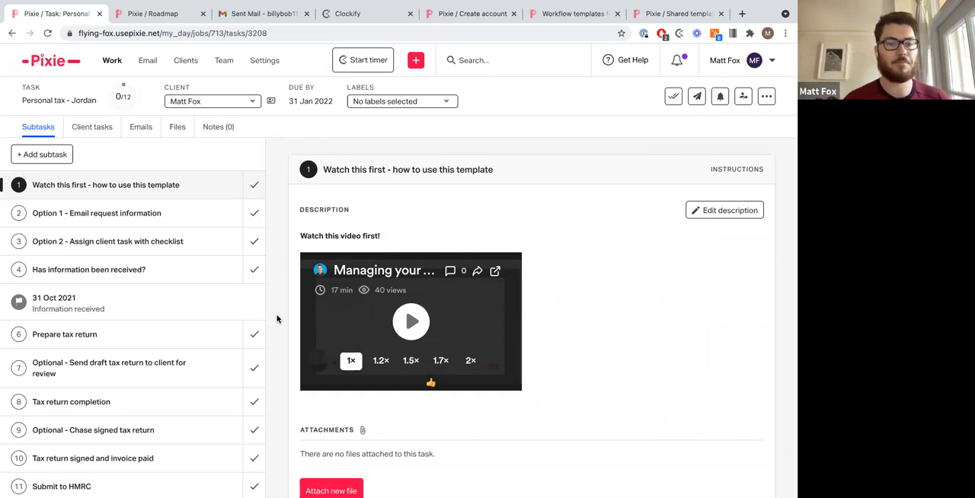
# Step: Mark the 'Watch this first' subtask as done and read through the Option 1 request e-mail draft
pyautogui.click(253, 196)
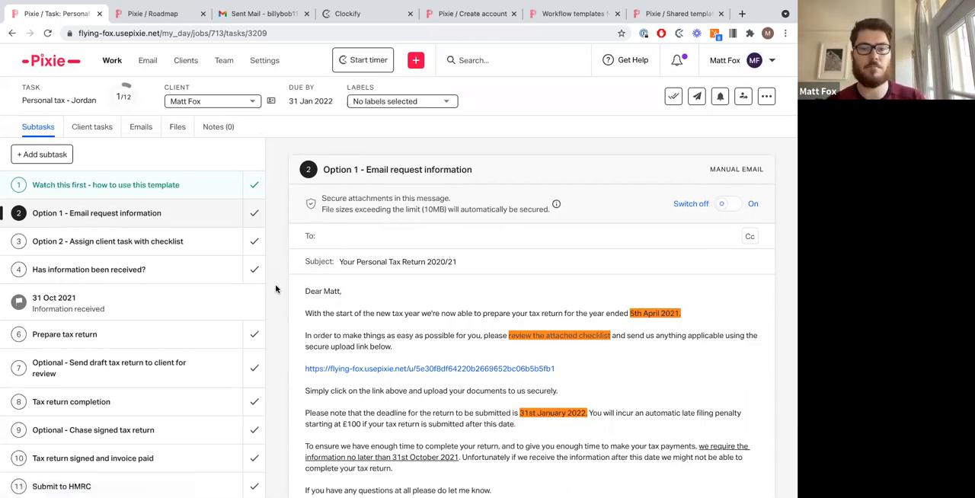
pyautogui.scroll(-1, 398, 321)
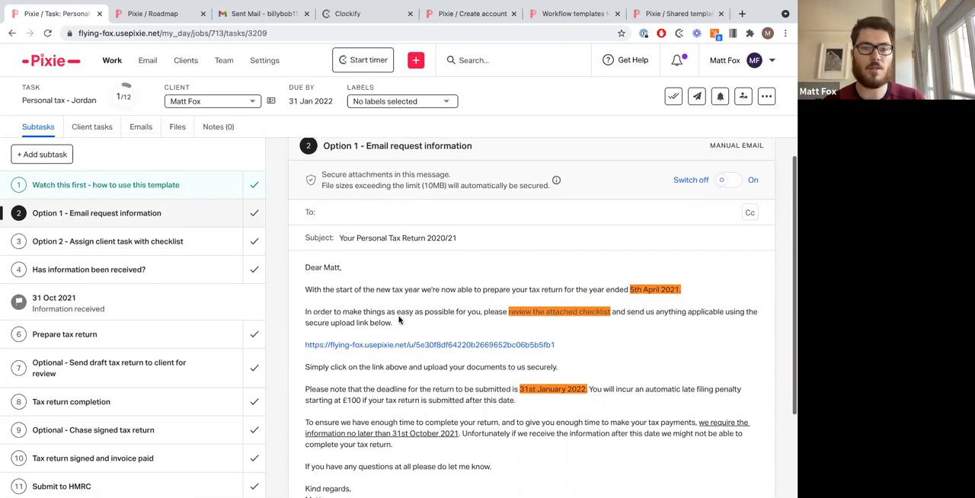
pyautogui.doubleClick(333, 269)
pyautogui.click(358, 272)
pyautogui.scroll(-2, 358, 271)
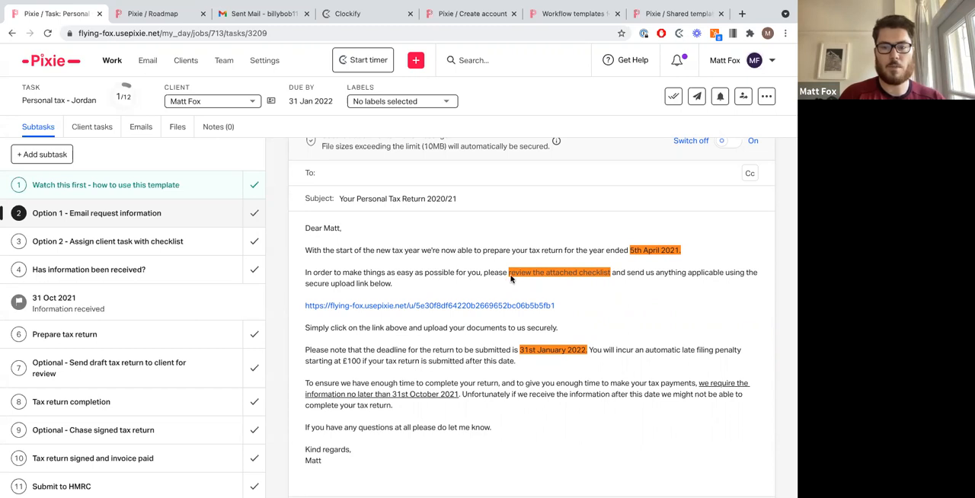
pyautogui.tripleClick(588, 307)
pyautogui.click(588, 307)
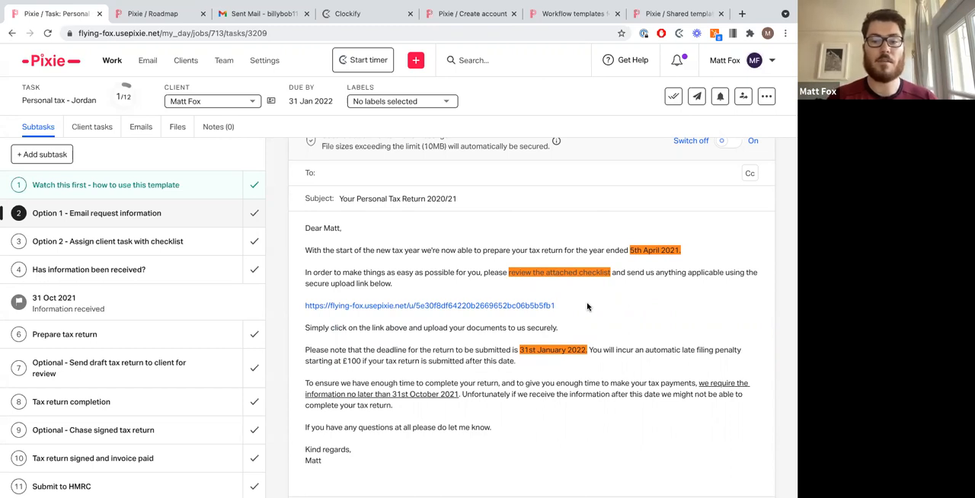
pyautogui.scroll(-3, 587, 307)
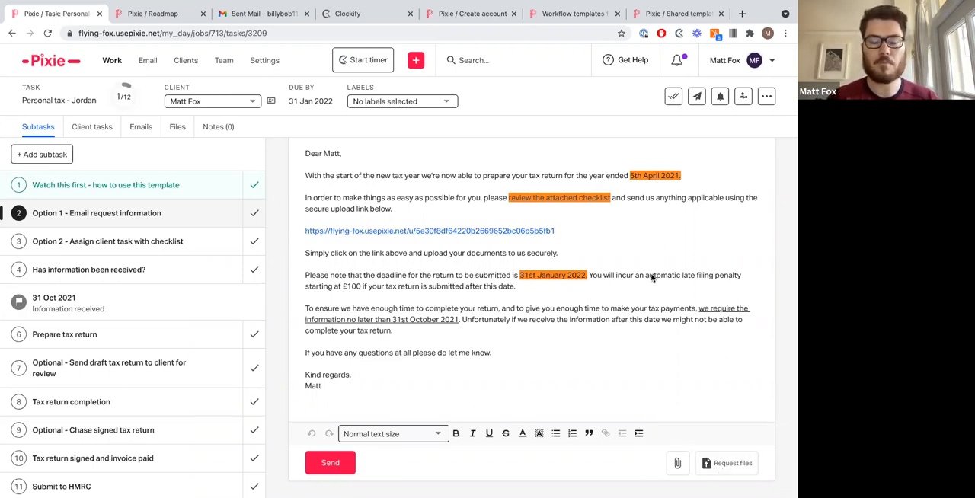
pyautogui.scroll(2, 652, 278)
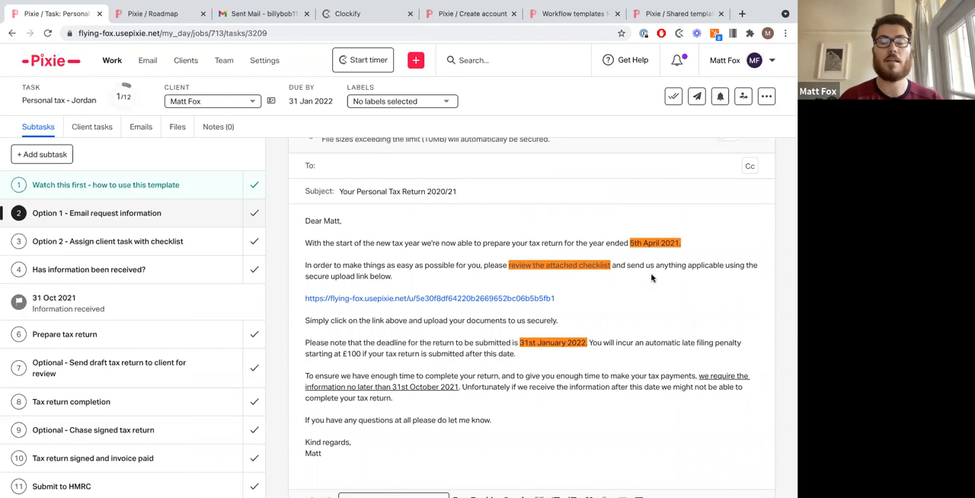
pyautogui.scroll(1, 652, 278)
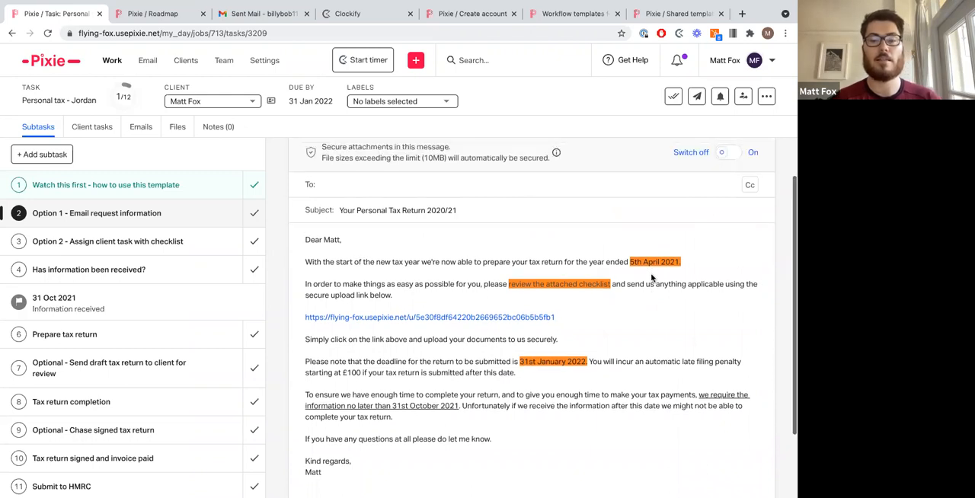
# Step: Address the request e-mail to the client's Outlook contact
pyautogui.click(359, 182)
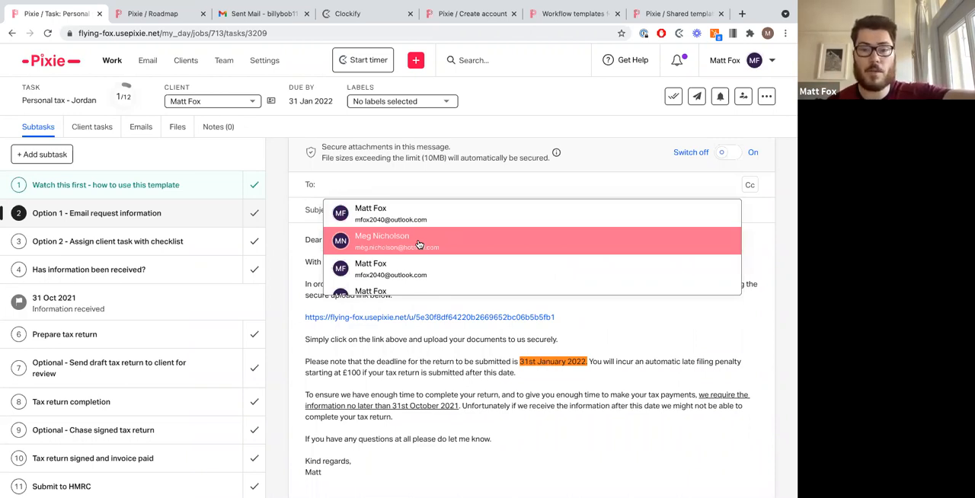
pyautogui.scroll(-4, 430, 270)
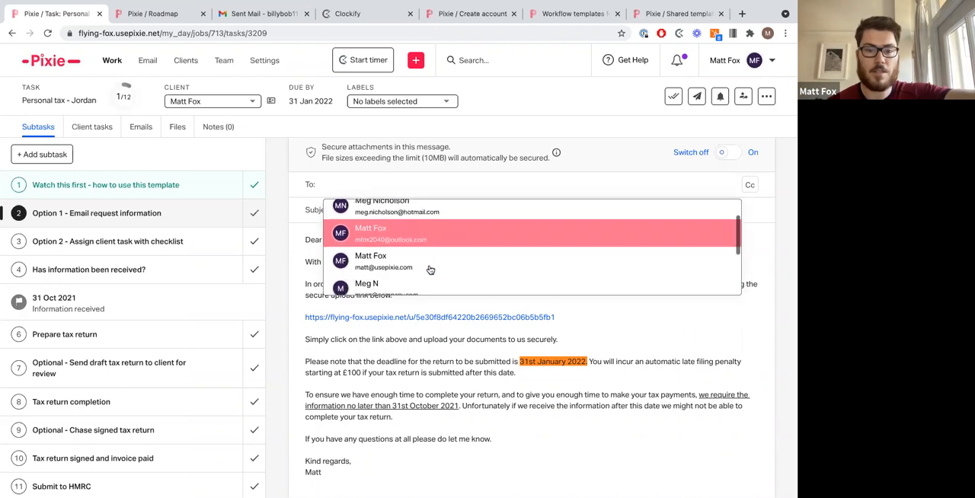
pyautogui.scroll(4, 430, 270)
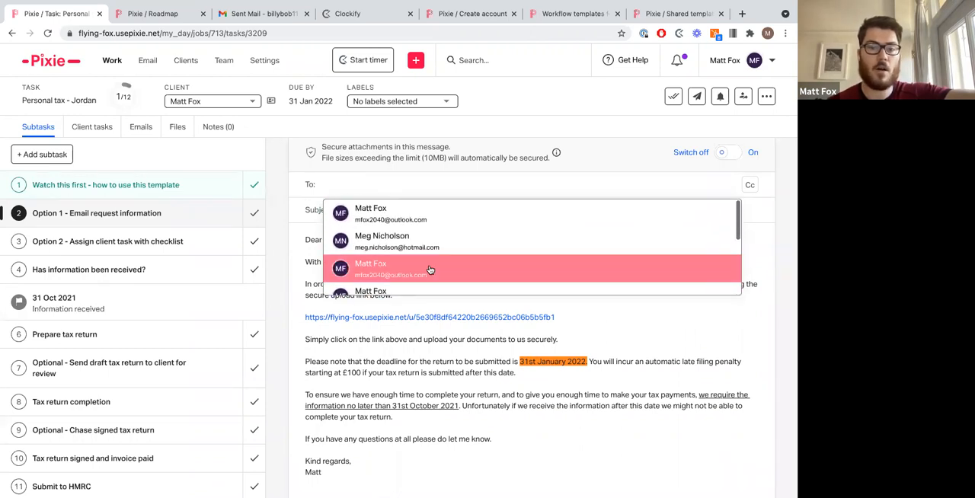
pyautogui.click(449, 216)
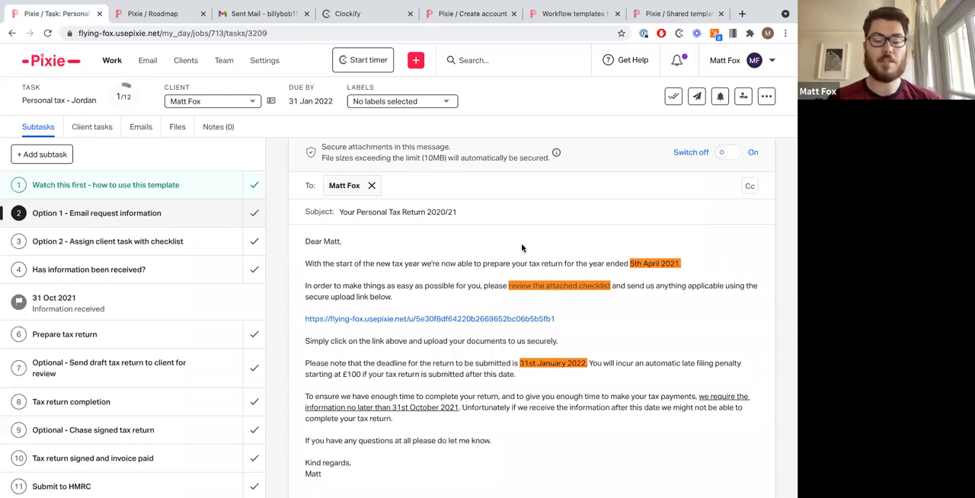
# Step: Switch on secure attachments and send the request e-mail
pyautogui.click(724, 156)
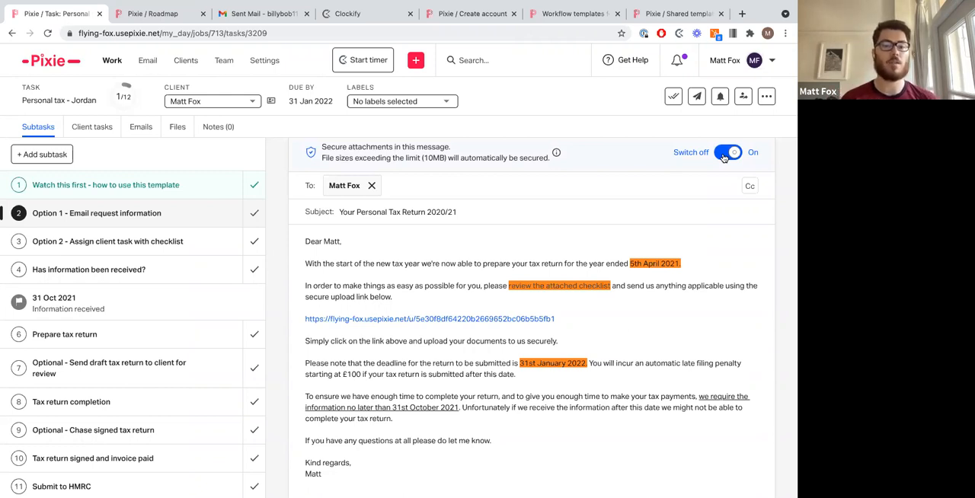
pyautogui.click(727, 154)
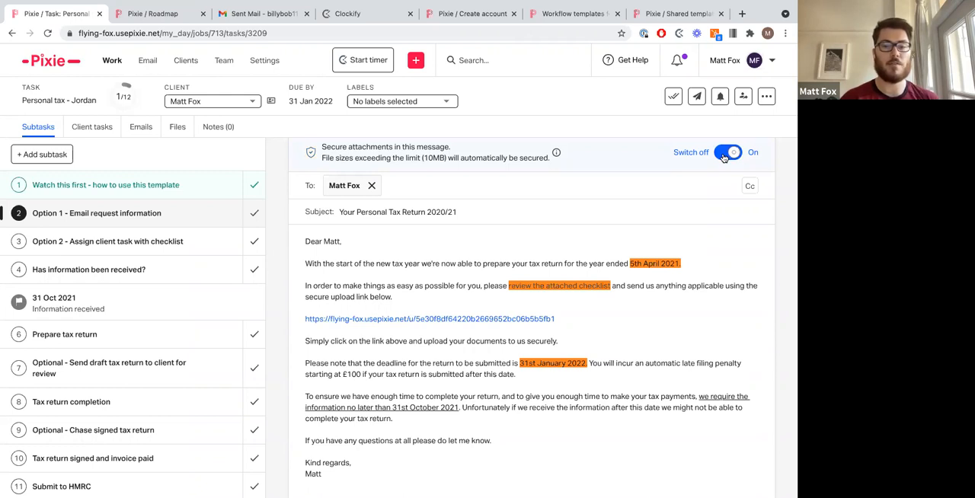
pyautogui.scroll(-2, 711, 271)
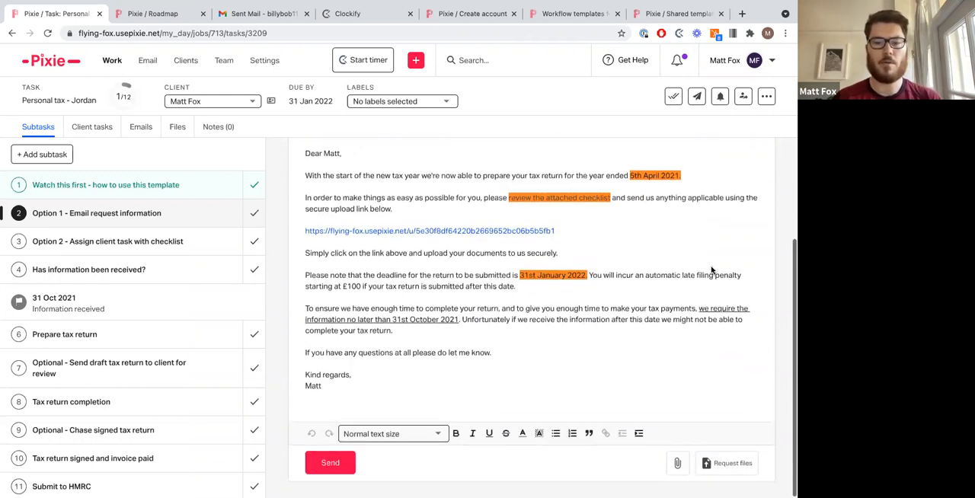
pyautogui.click(333, 459)
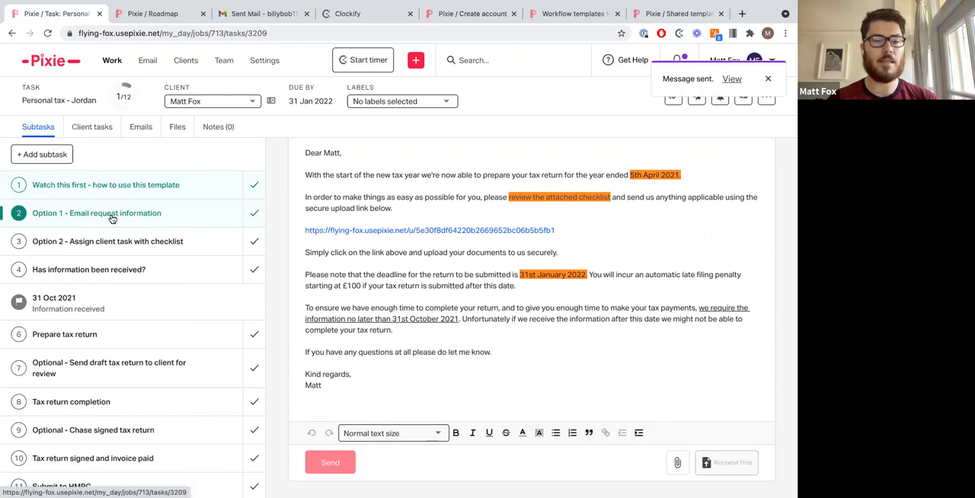
# Step: Switch to Gmail, refresh the sent mail, open the Personal Tax Return e-mail and follow its upload link
pyautogui.click(120, 238)
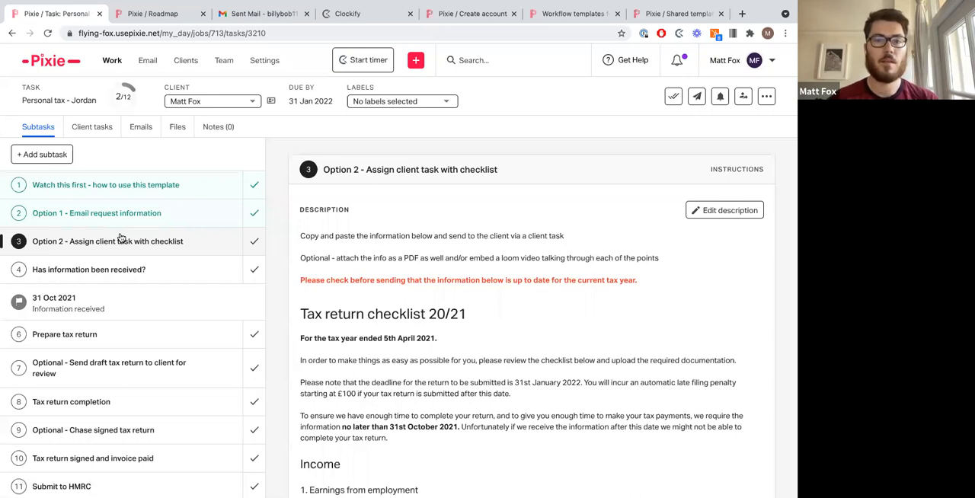
pyautogui.click(256, 13)
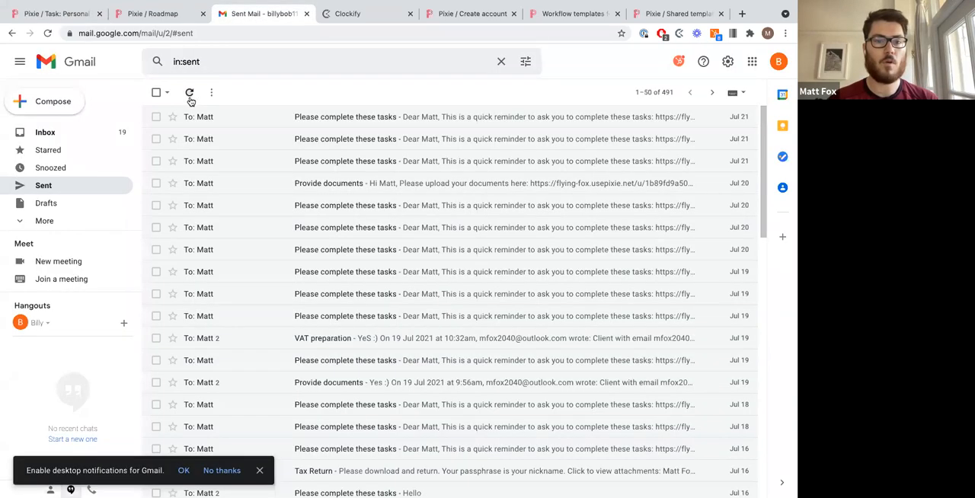
pyautogui.click(190, 93)
pyautogui.click(275, 116)
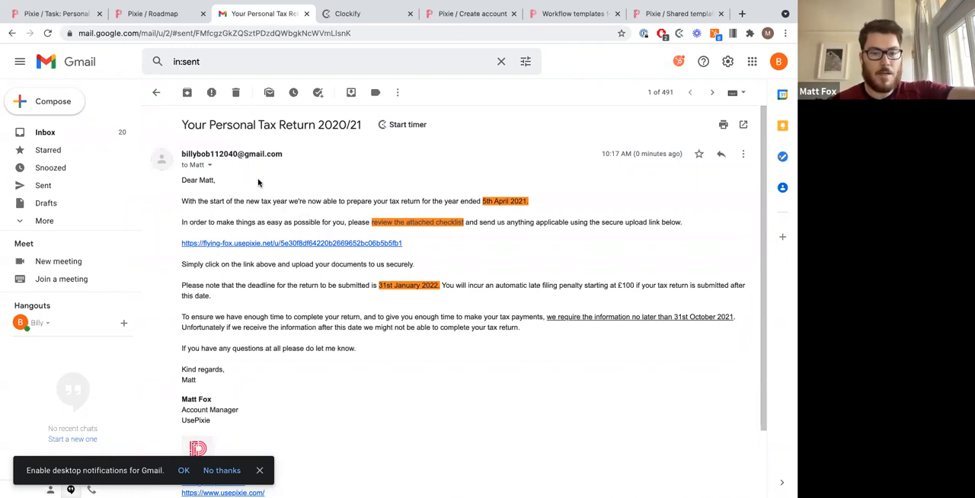
pyautogui.click(285, 244)
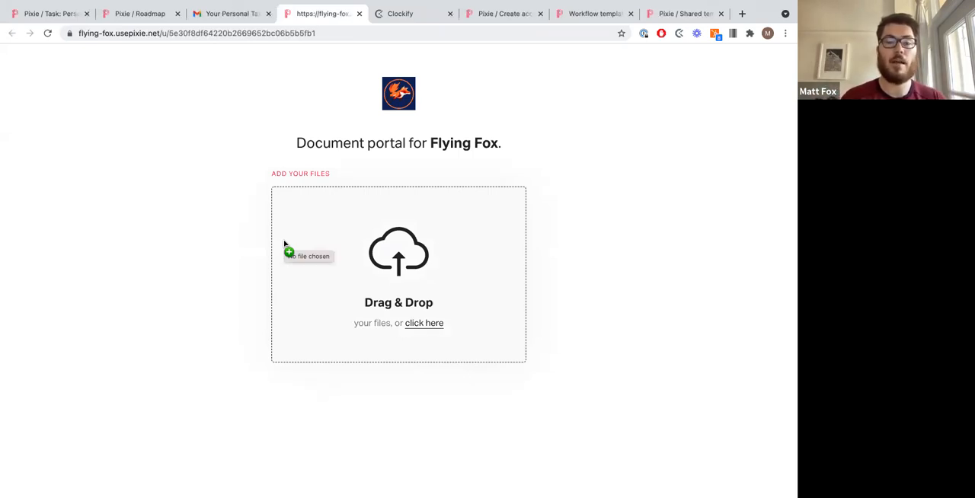
# Step: Upload the file '18. Mass update from Companies House.png' from Downloads through the Flying Fox document portal
pyautogui.tripleClick(442, 146)
pyautogui.click(437, 153)
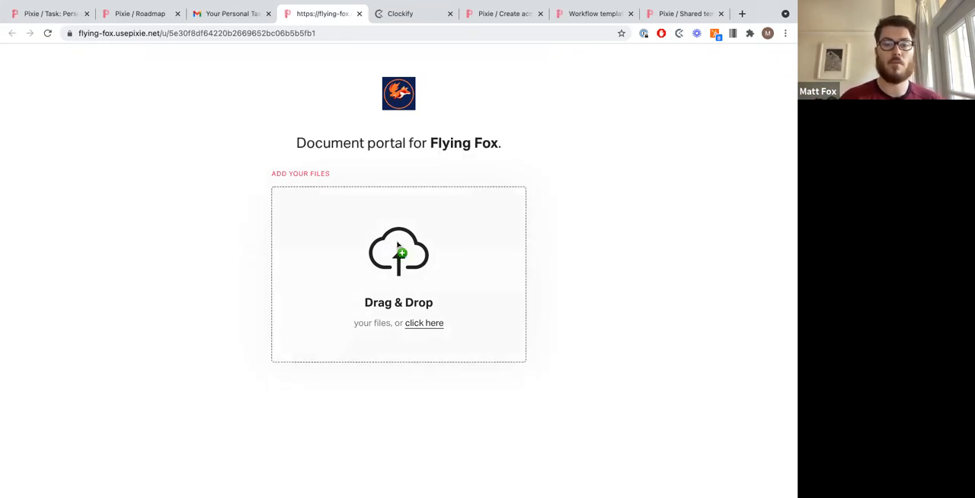
pyautogui.click(399, 252)
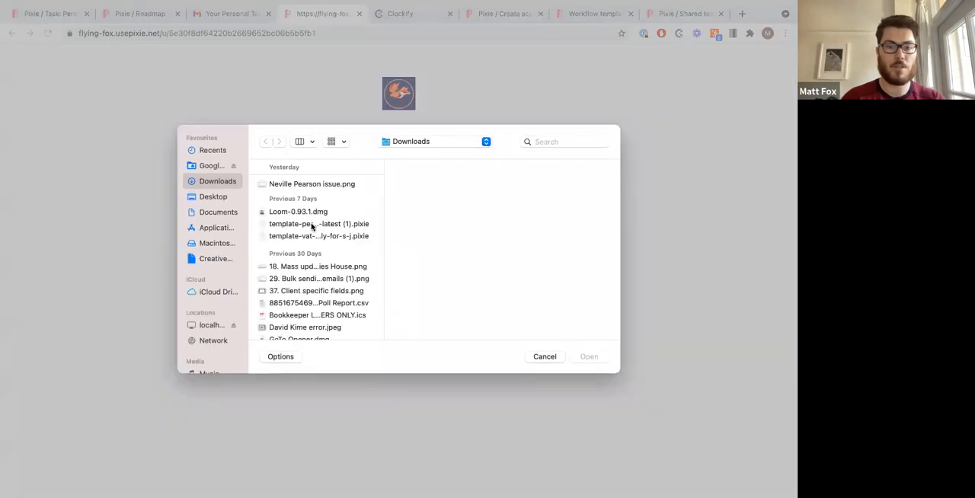
pyautogui.click(303, 268)
pyautogui.doubleClick(302, 267)
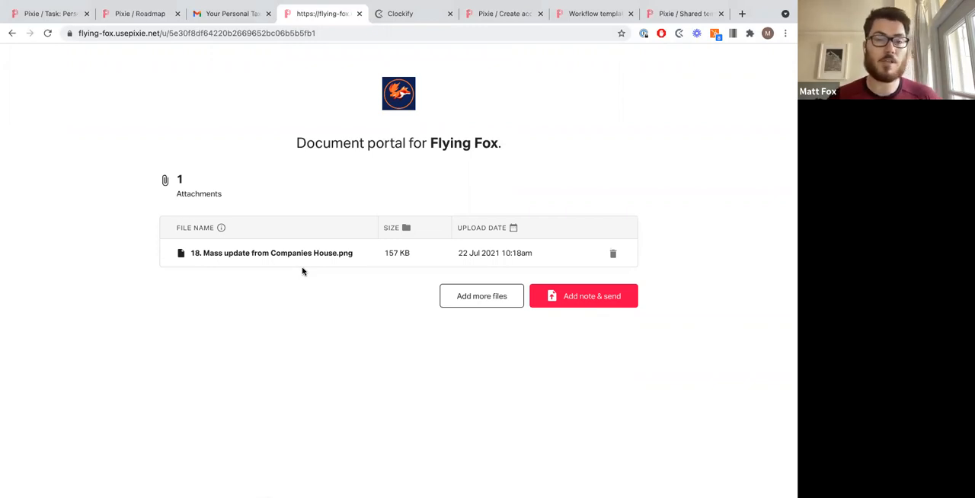
# Step: Add the note 'Is this the correct doc?' to the upload and send the files
pyautogui.click(595, 296)
pyautogui.write('Is this')
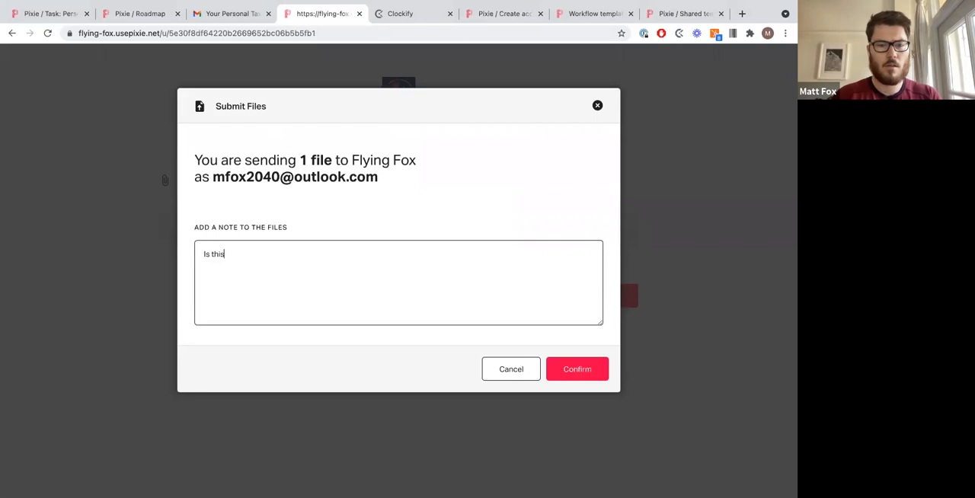
pyautogui.write(' the correct doc?')
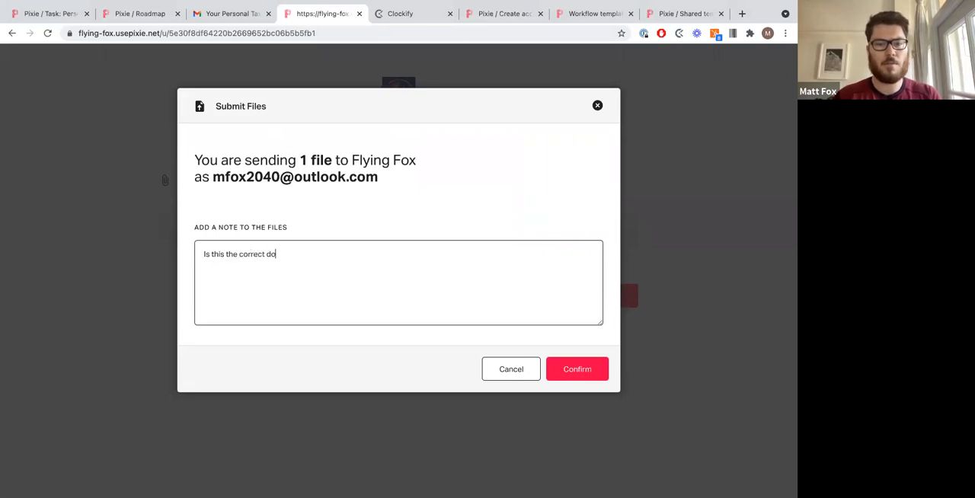
pyautogui.click(577, 368)
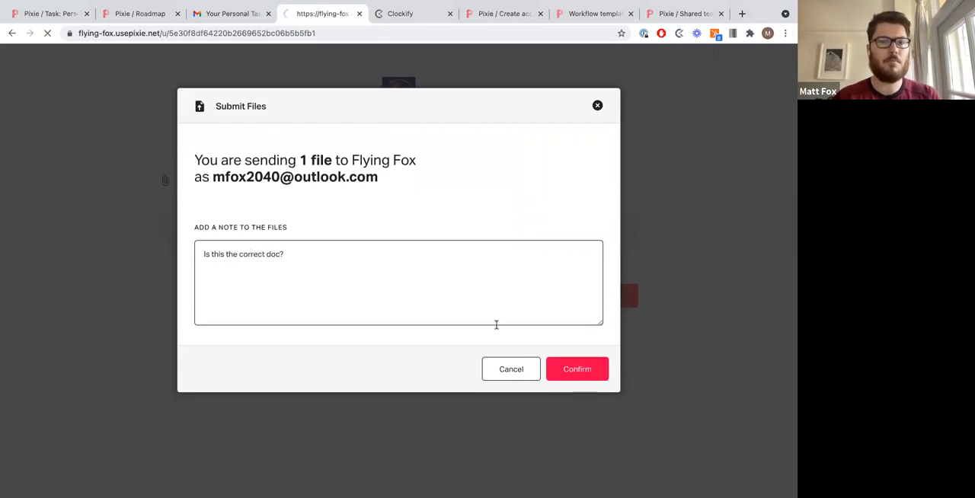
# Step: Check the personal tax task's files and open the upload notification for that task
pyautogui.click(51, 15)
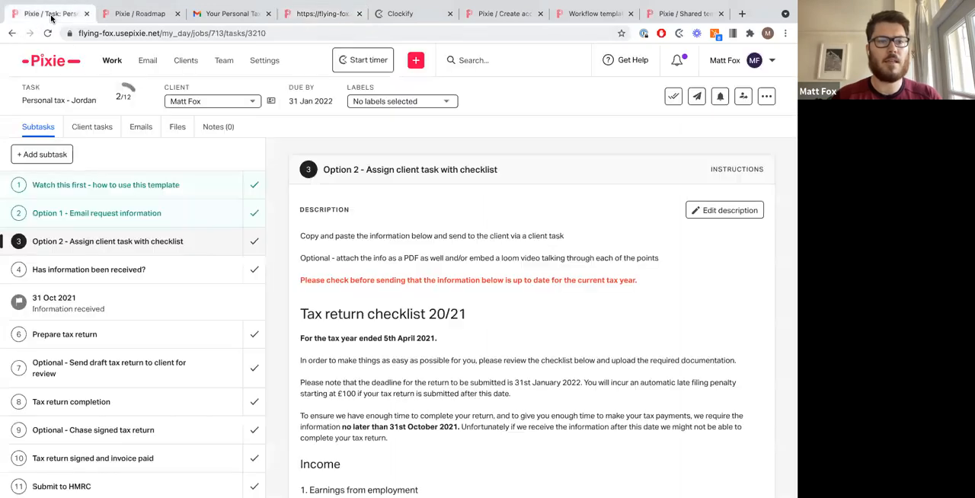
pyautogui.click(175, 129)
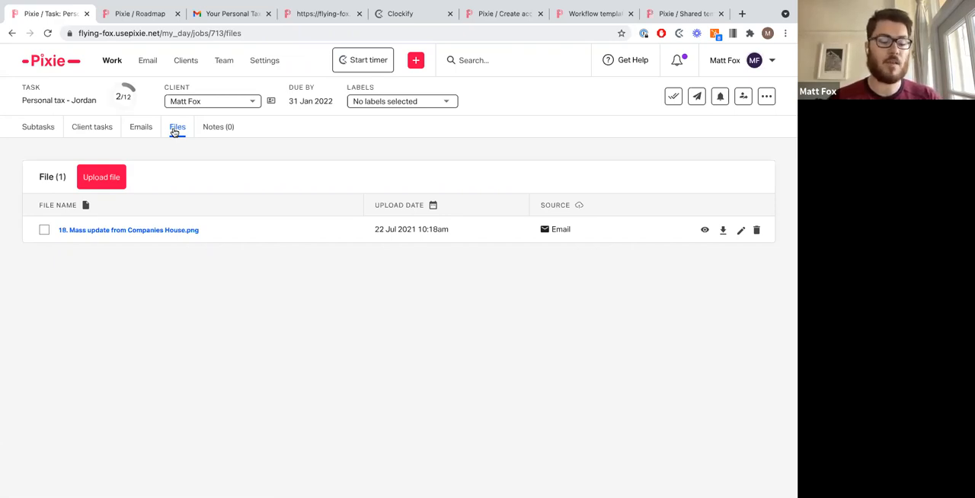
pyautogui.click(677, 69)
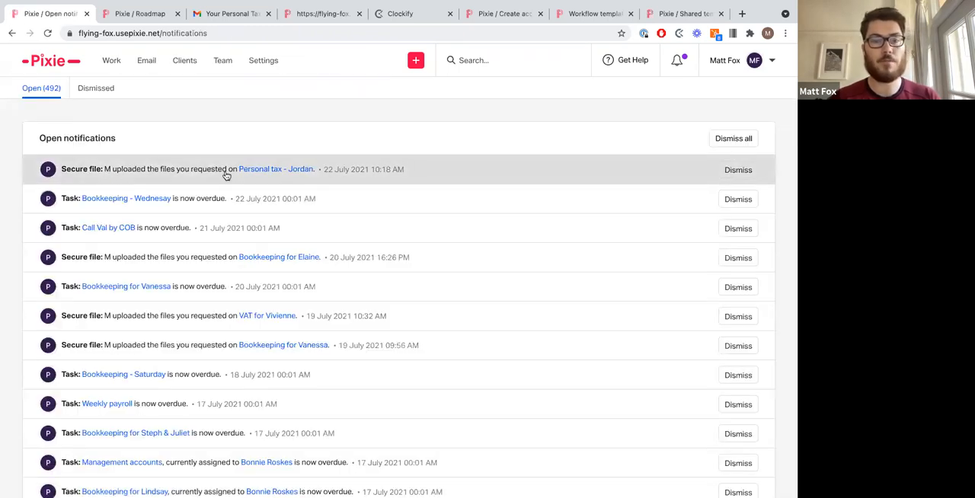
pyautogui.click(288, 173)
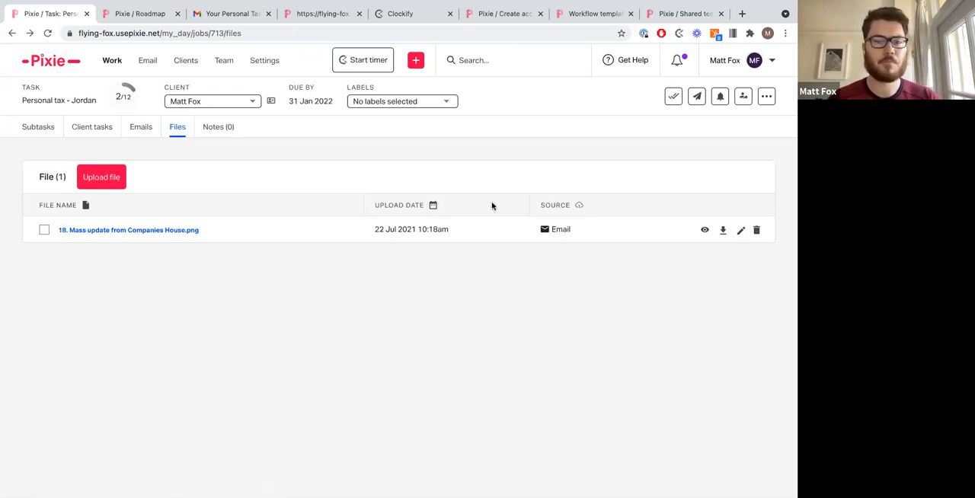
# Step: Rename the uploaded file to 'Bank statements'
pyautogui.click(741, 231)
pyautogui.press('BackSpace')
pyautogui.write('Bank statements')
pyautogui.press('Return')
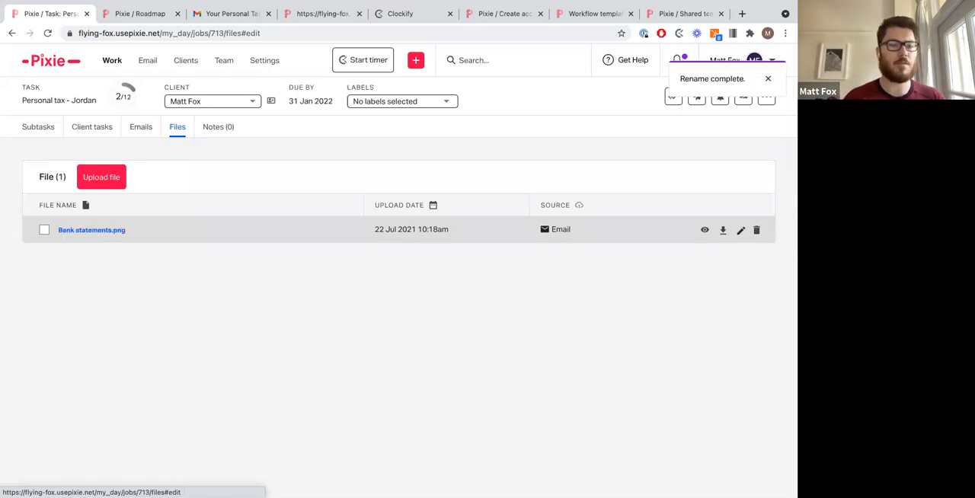
# Step: Open the task's received e-mail thread and reply 'Yes :)' to the client
pyautogui.click(165, 136)
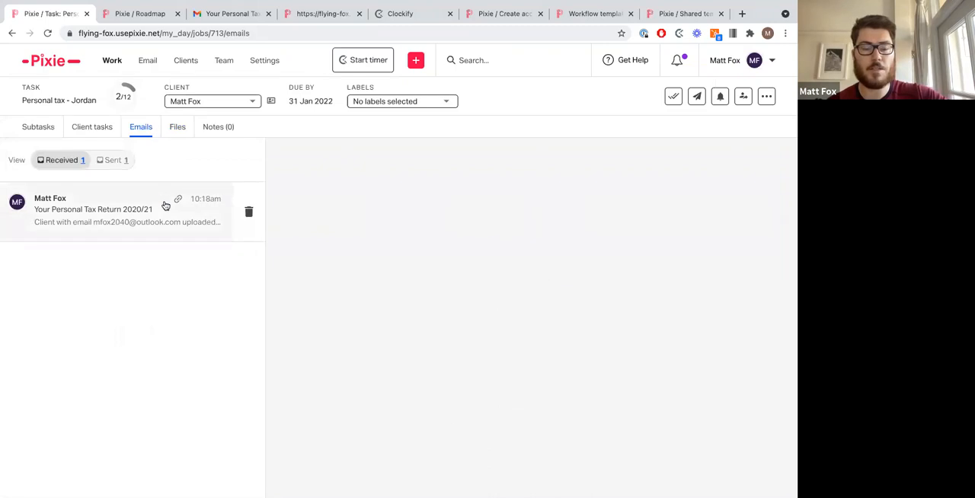
pyautogui.click(165, 205)
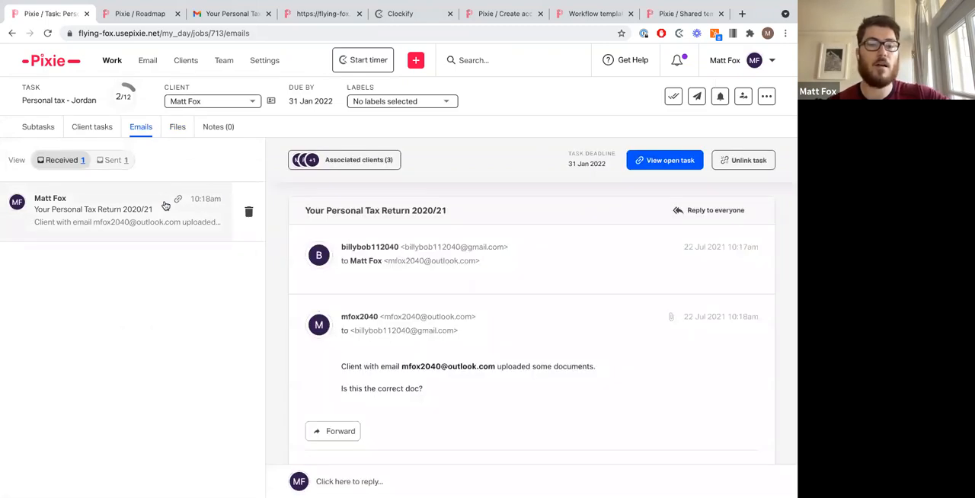
pyautogui.click(360, 252)
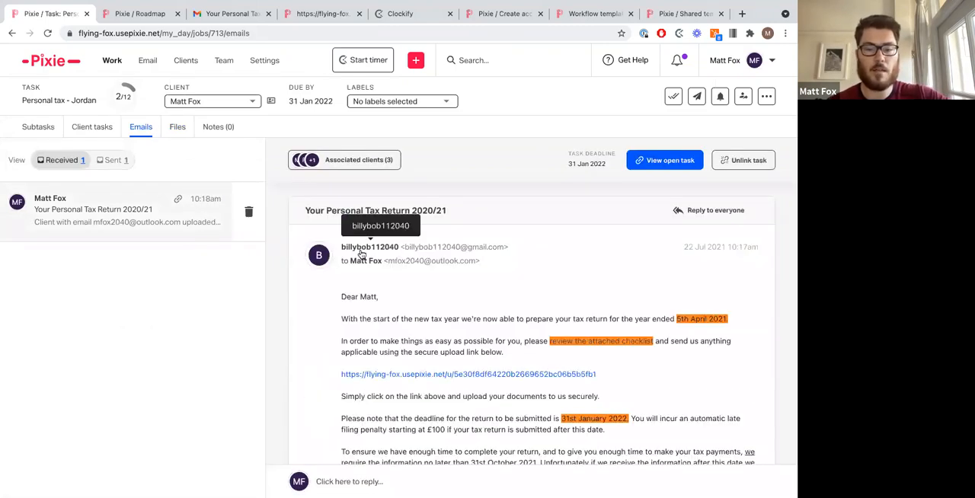
pyautogui.click(361, 253)
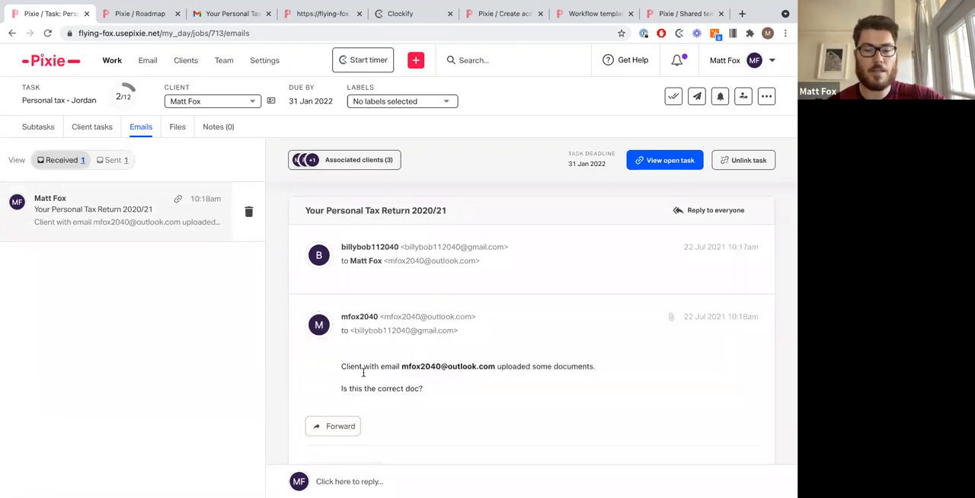
pyautogui.click(377, 475)
pyautogui.write('Yes :')
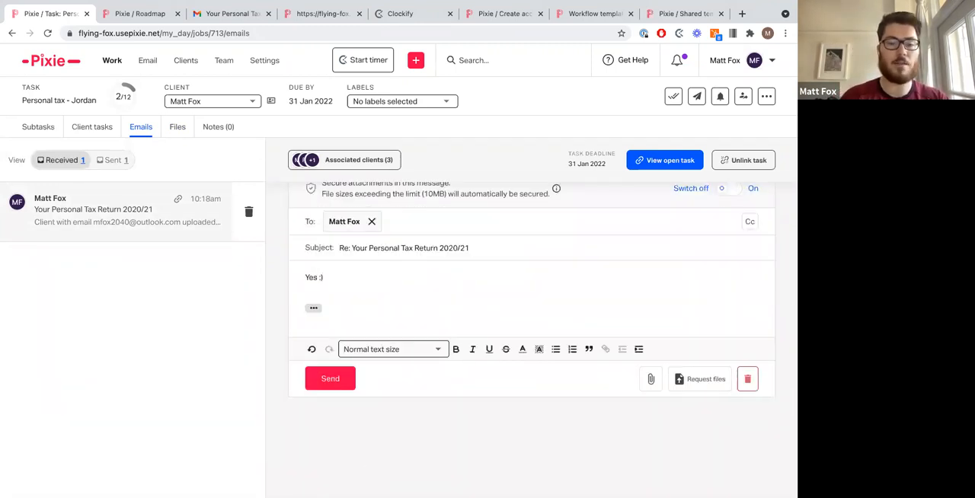
pyautogui.click(333, 379)
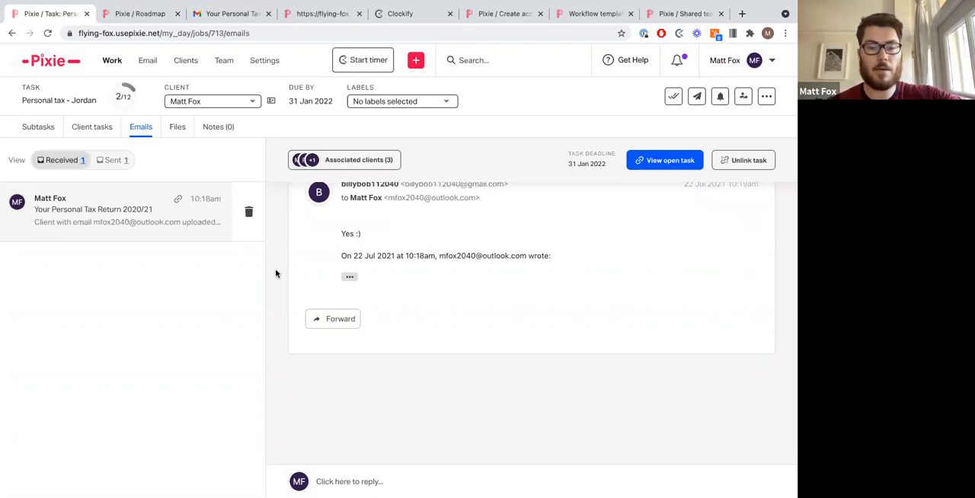
# Step: Unlink Foxability Ltd and Accountech Solutions Limited from the e-mail's associated clients
pyautogui.click(342, 162)
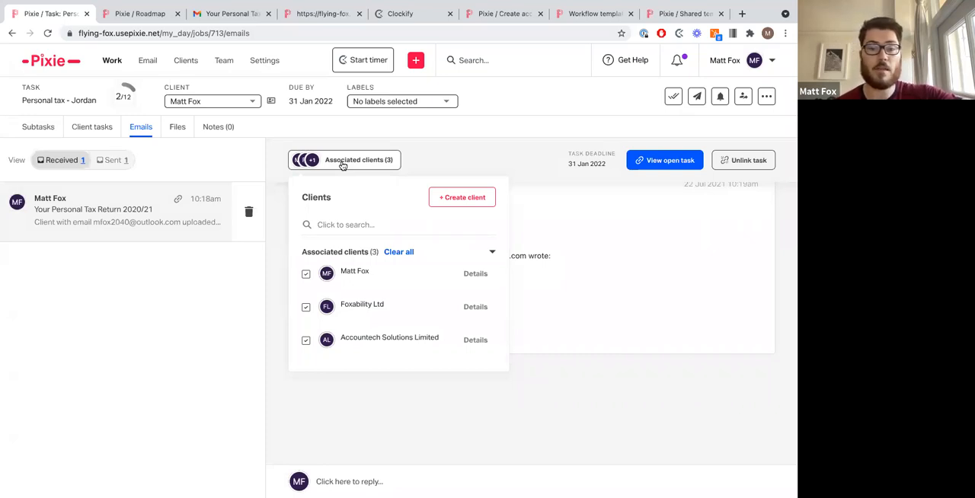
pyautogui.tripleClick(349, 268)
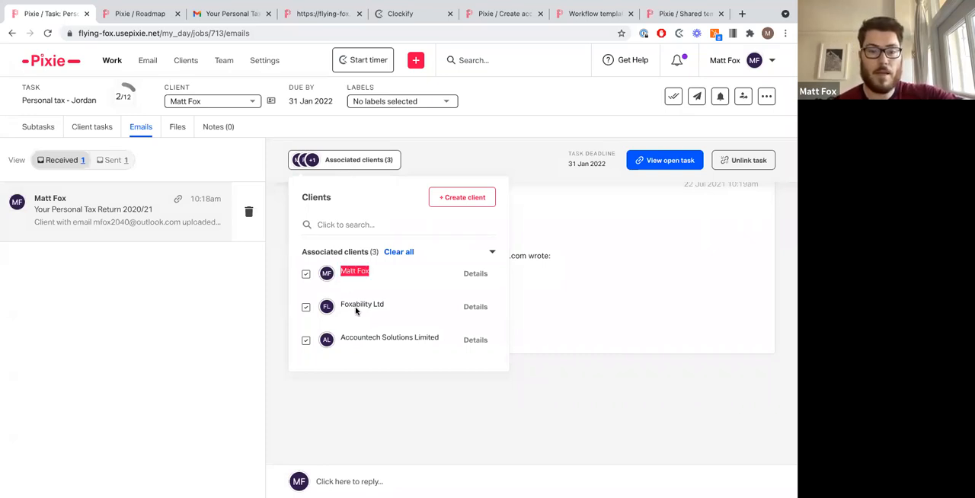
pyautogui.tripleClick(362, 304)
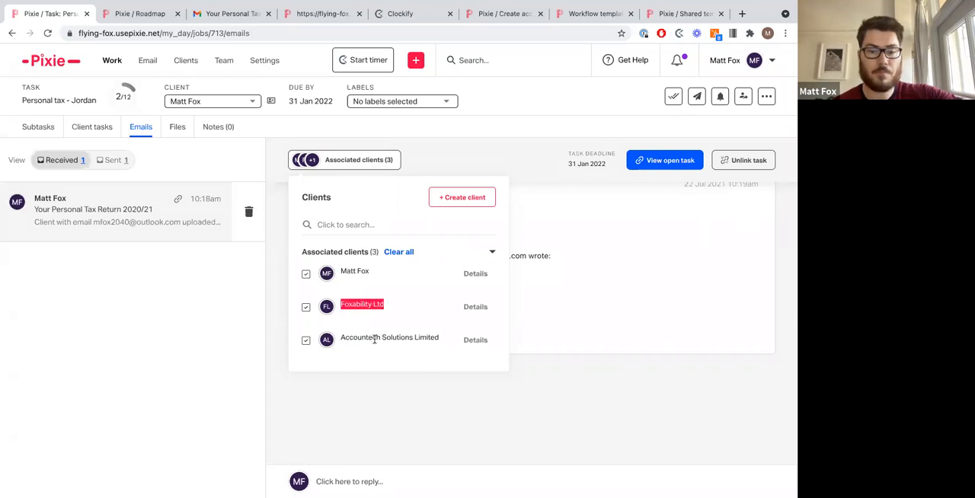
pyautogui.tripleClick(374, 338)
pyautogui.click(374, 338)
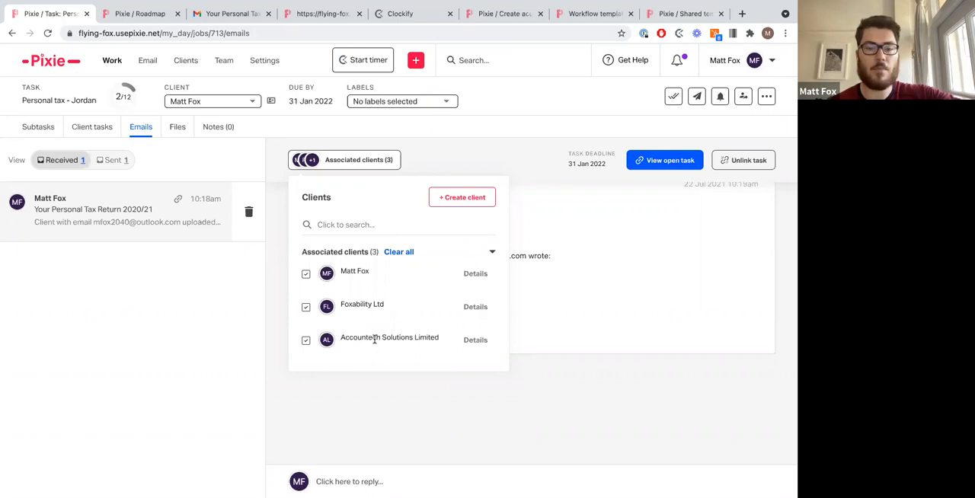
pyautogui.click(306, 307)
pyautogui.click(431, 297)
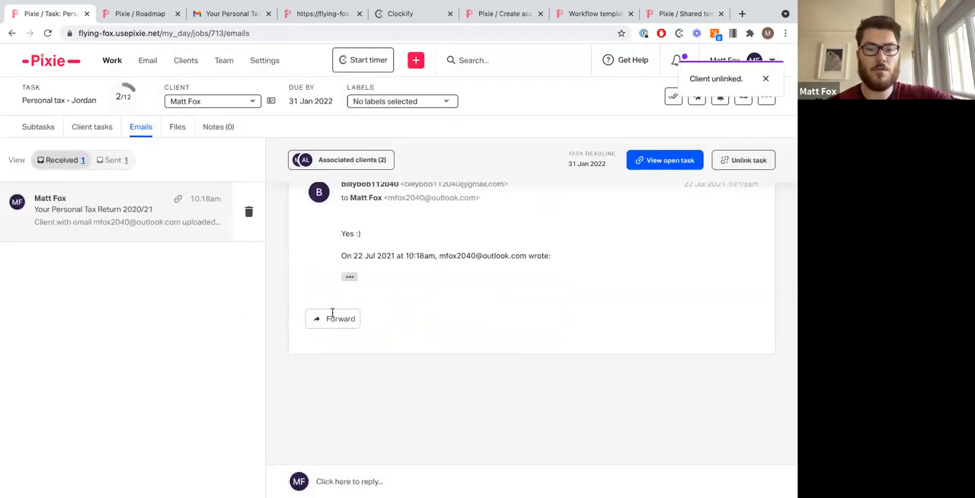
pyautogui.click(338, 163)
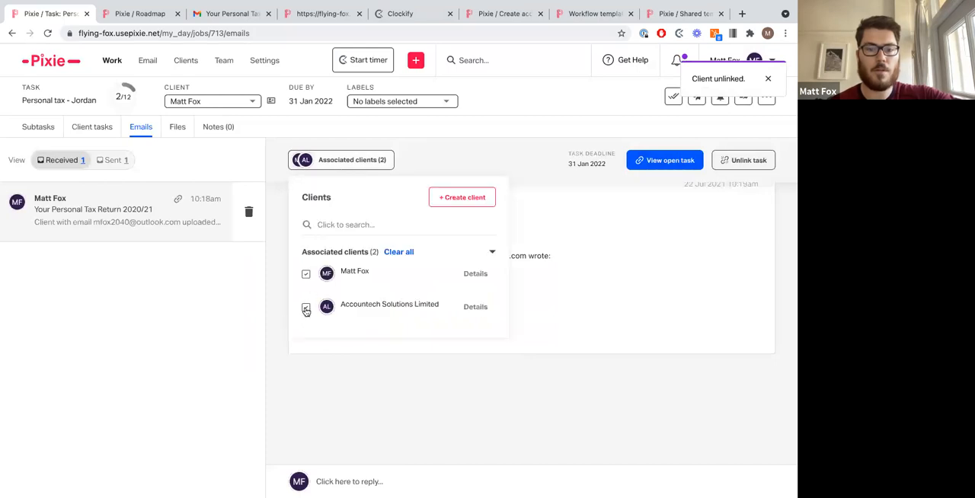
pyautogui.click(305, 307)
pyautogui.click(443, 297)
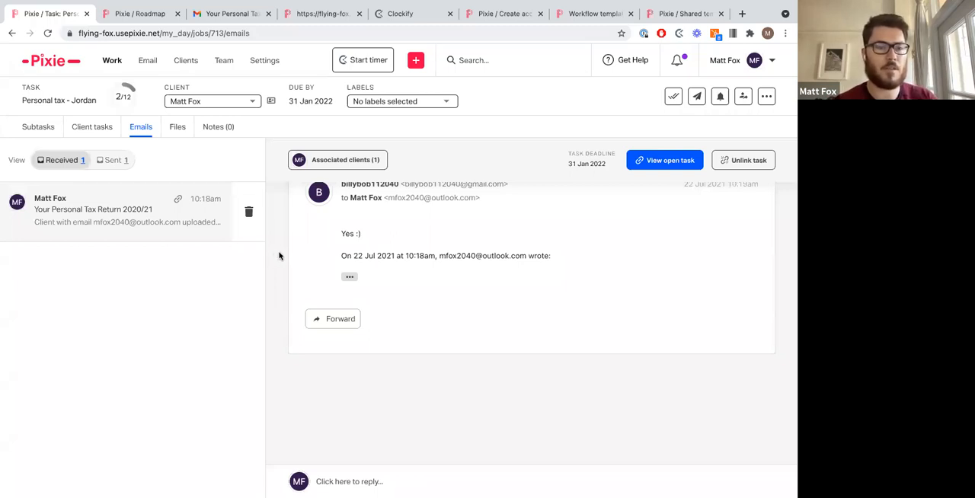
# Step: Add a two-line task note: one team member 'Records received 22/07', another 'For review'
pyautogui.click(218, 131)
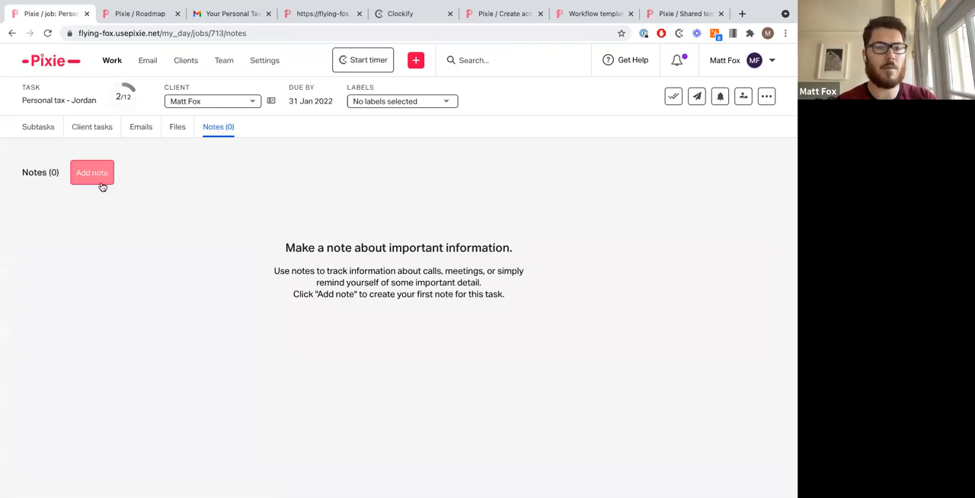
pyautogui.click(100, 184)
pyautogui.write('Records receieved')
pyautogui.press('BackSpace')
pyautogui.press('BackSpace')
pyautogui.press('BackSpace')
pyautogui.press('BackSpace')
pyautogui.press('BackSpace')
pyautogui.write('ived')
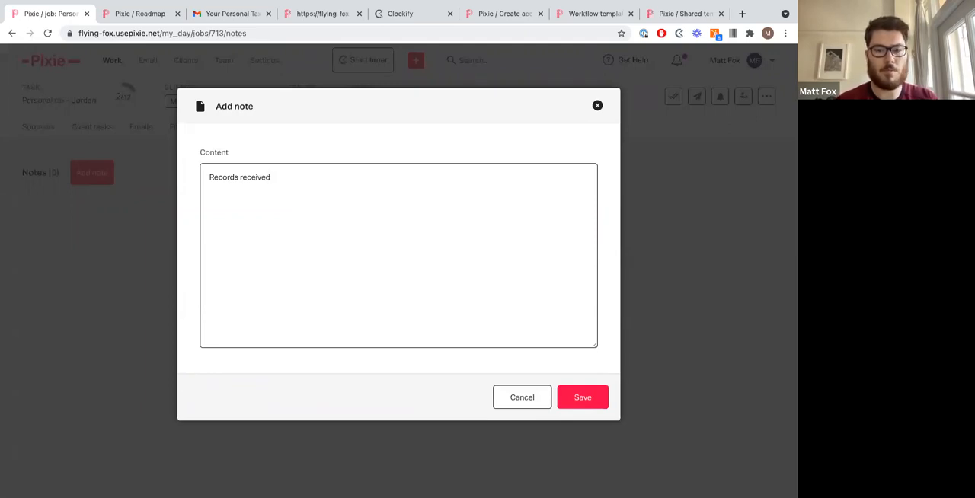
pyautogui.write('Matt - ')
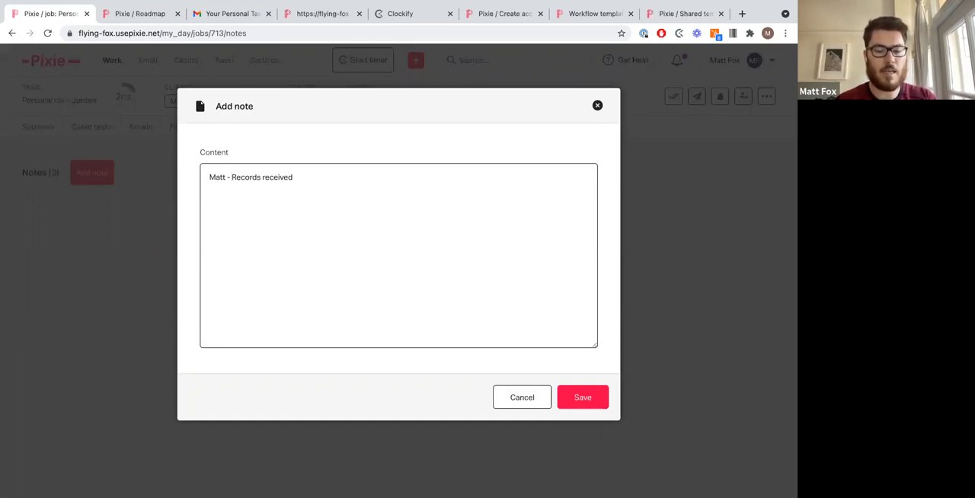
pyautogui.write(' 22/07')
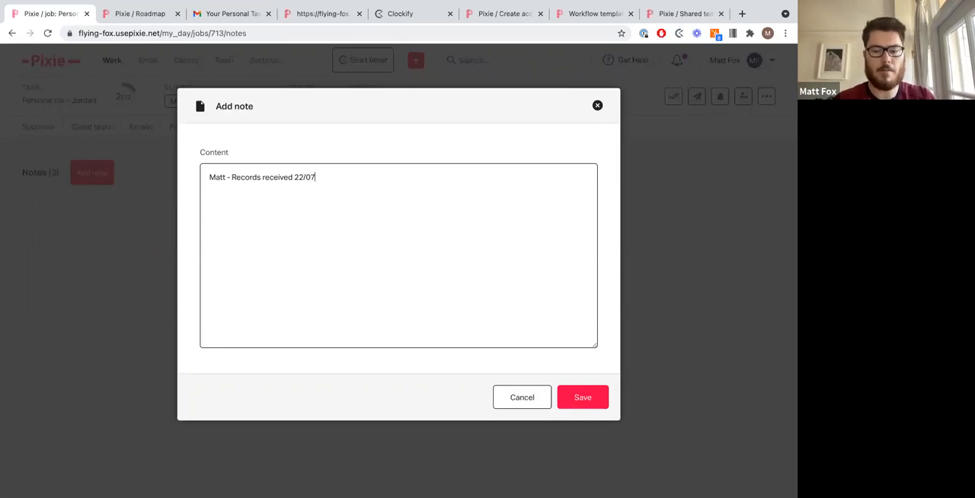
pyautogui.write('Jordan - ')
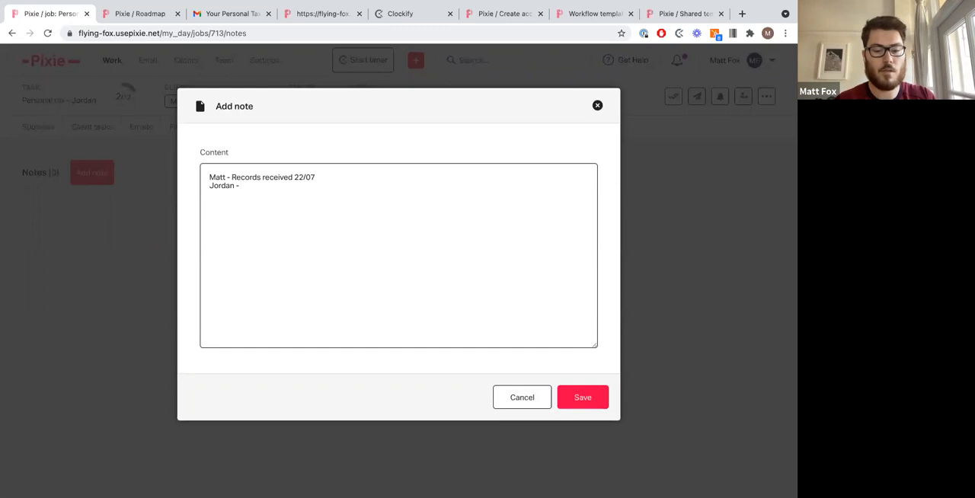
pyautogui.write('For review')
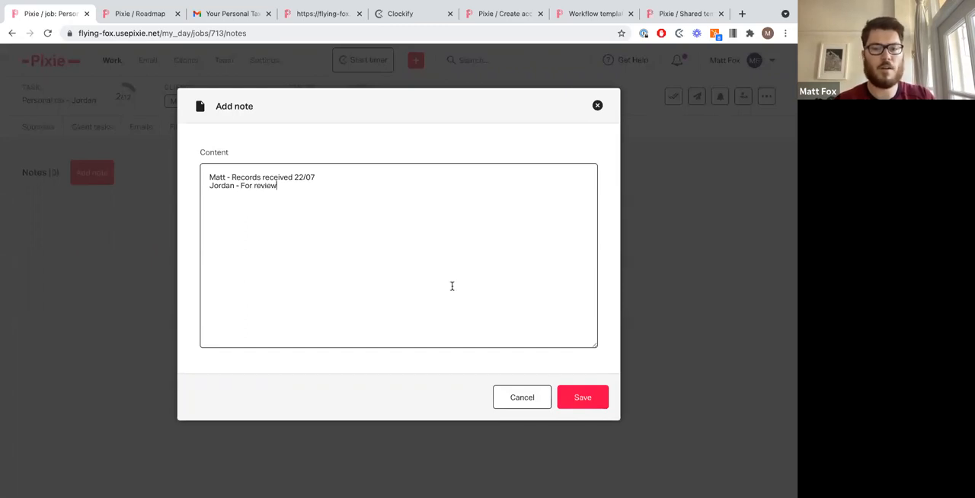
pyautogui.click(605, 408)
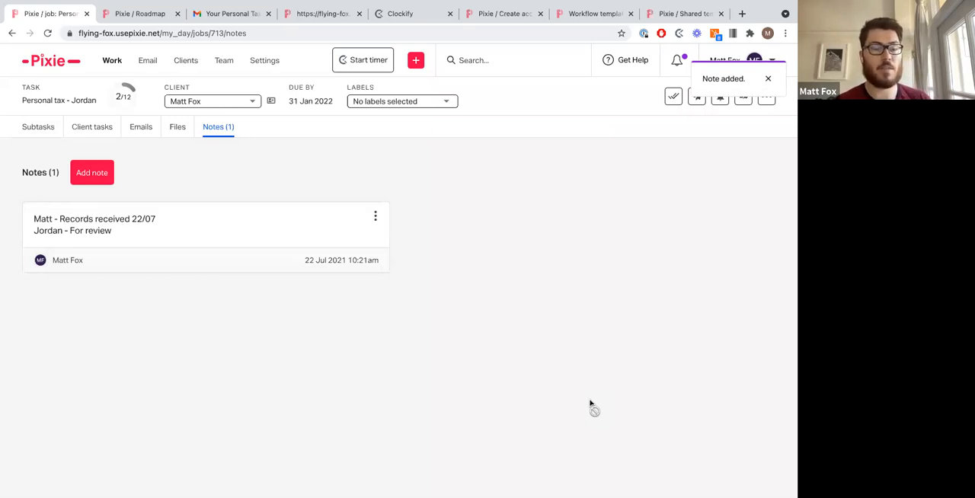
# Step: Apply the label 'TR - 2. Waiting for client' to the task
pyautogui.click(447, 103)
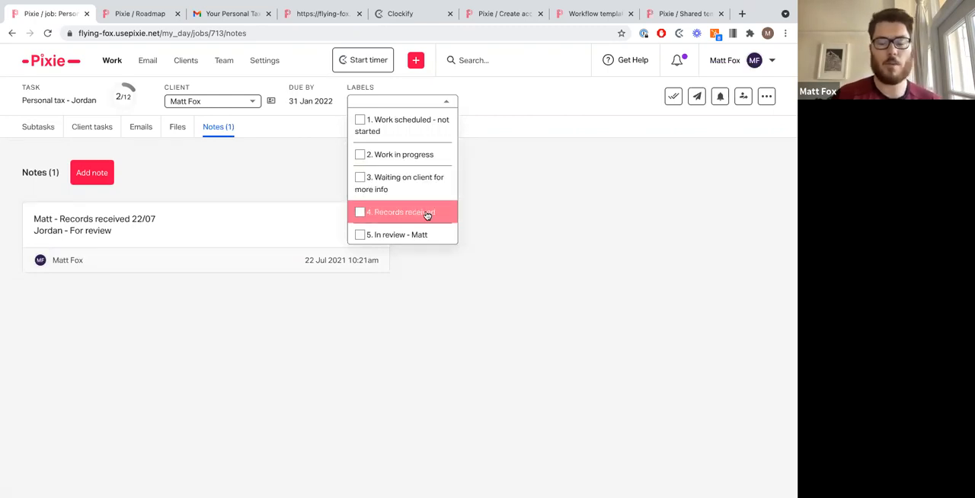
pyautogui.scroll(-1, 427, 215)
pyautogui.scroll(-1, 428, 215)
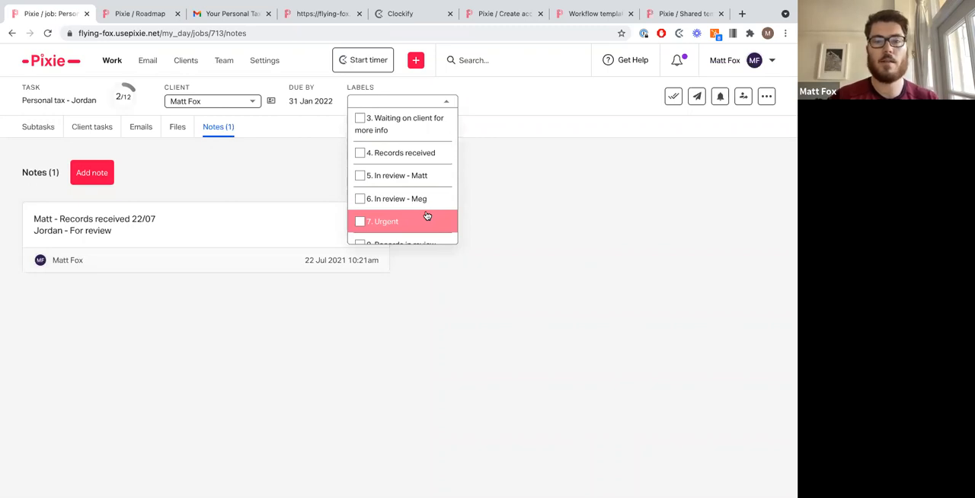
pyautogui.scroll(-3, 427, 216)
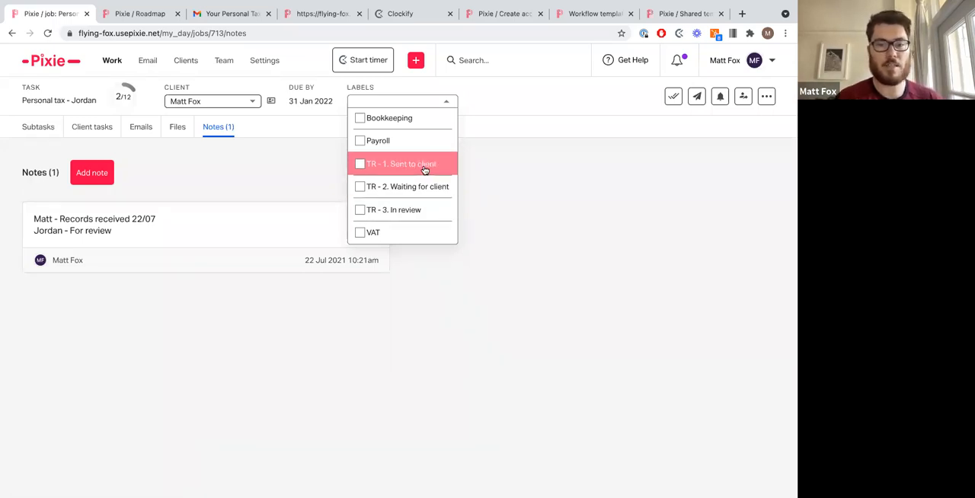
pyautogui.click(423, 188)
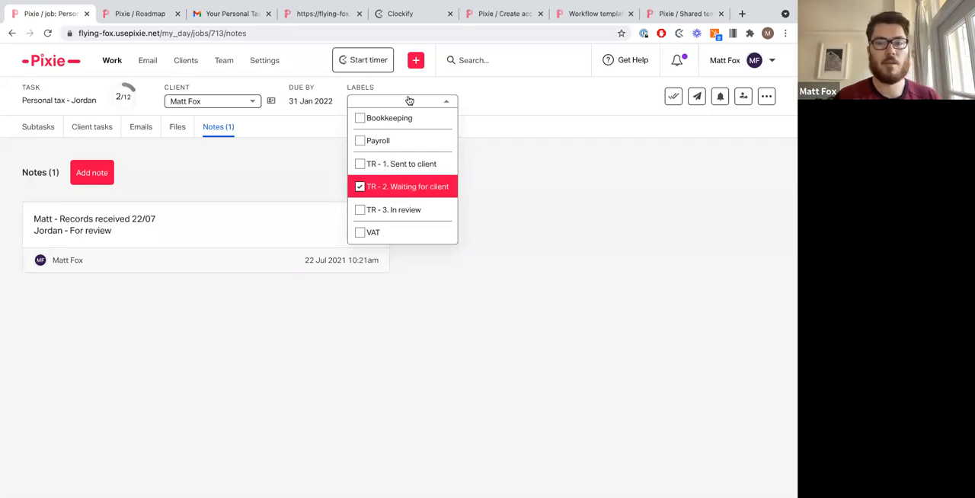
# Step: Replace the task's label with 'TR - 3. In review'
pyautogui.click(430, 103)
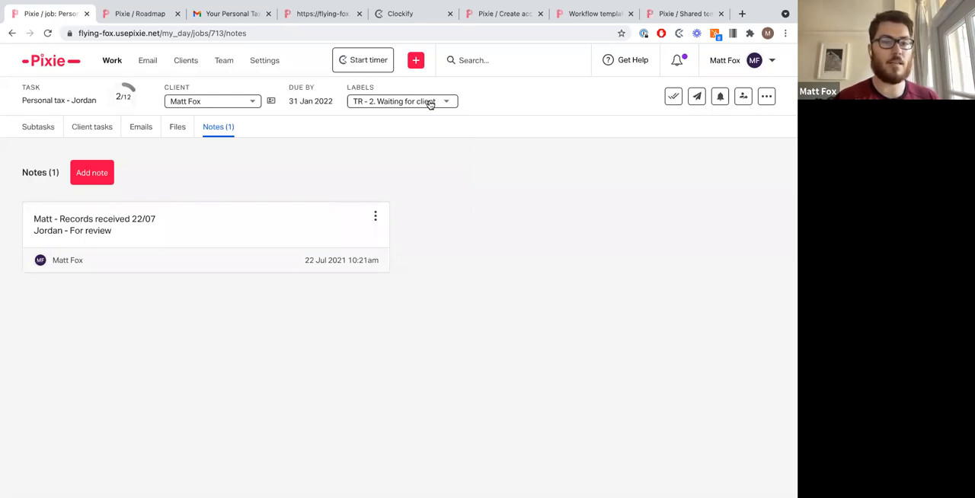
pyautogui.click(431, 104)
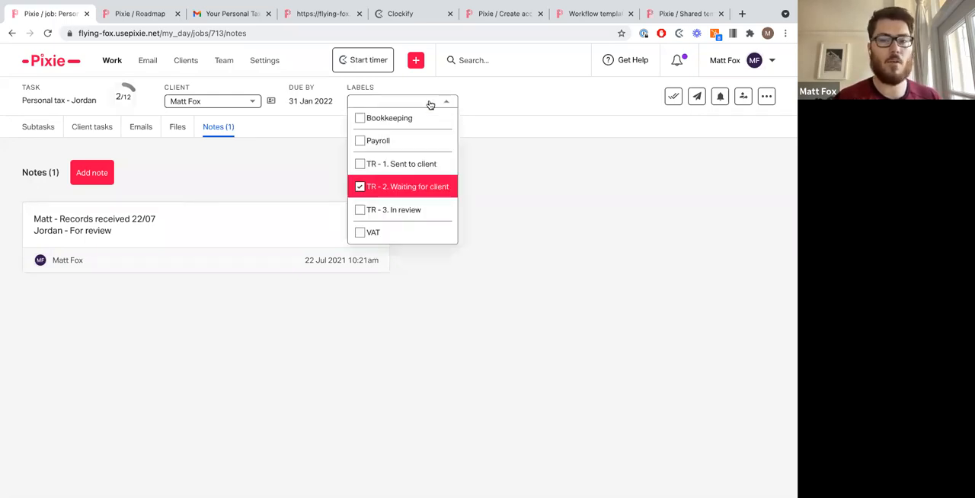
pyautogui.click(433, 210)
pyautogui.click(436, 188)
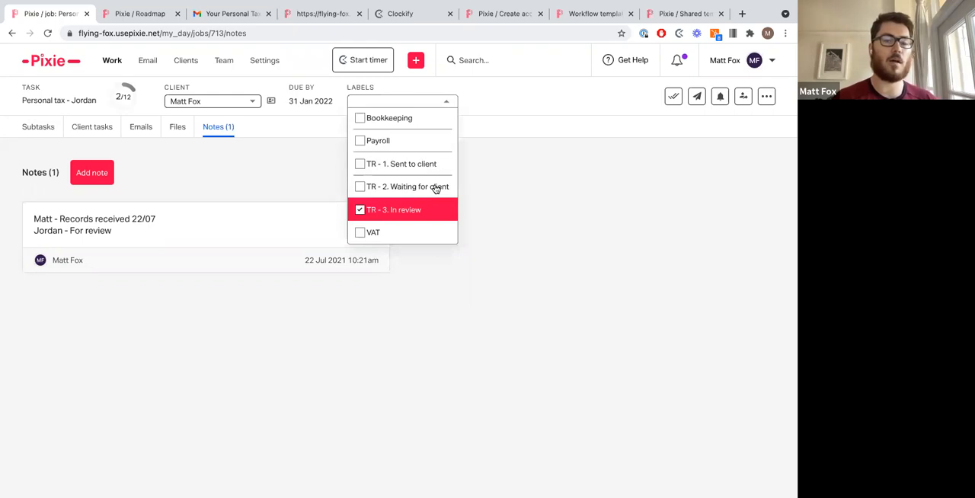
pyautogui.press('Escape')
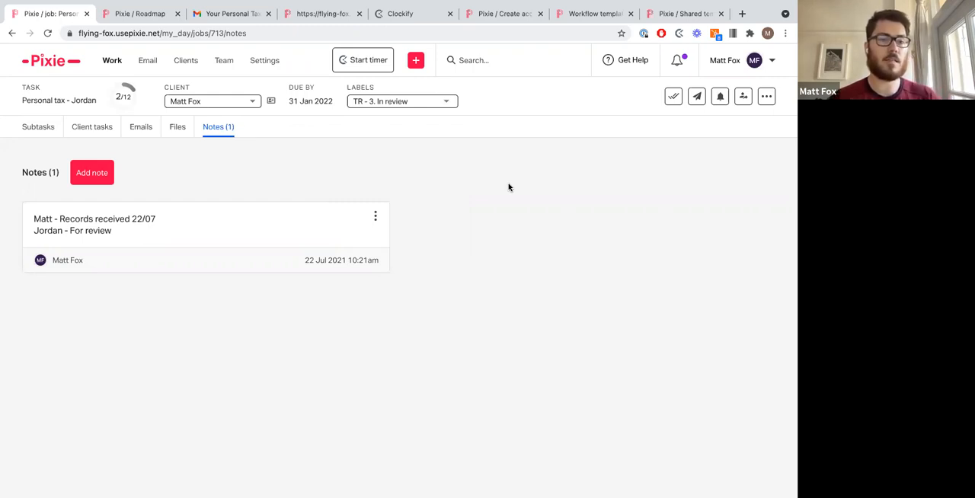
# Step: Open the 'Option 2 - Assign client task with checklist' subtask and copy its tax return checklist text
pyautogui.click(35, 140)
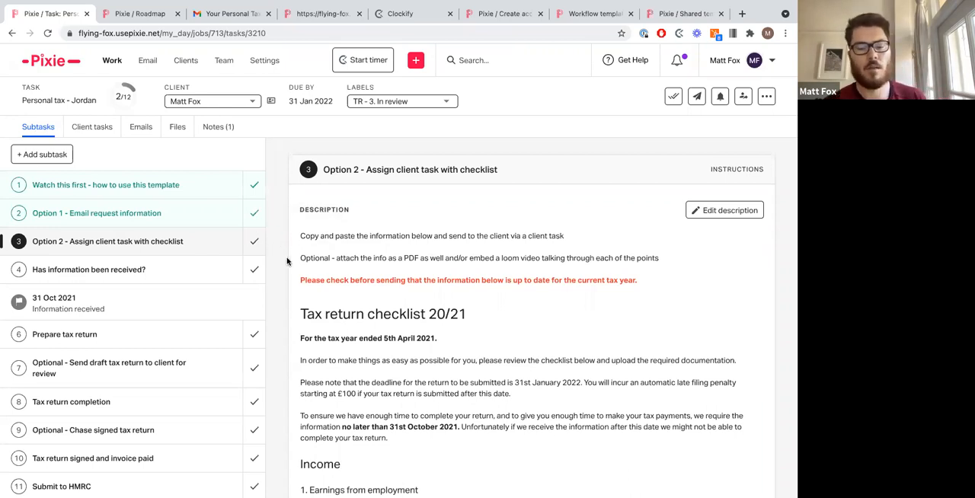
pyautogui.scroll(-1, 354, 300)
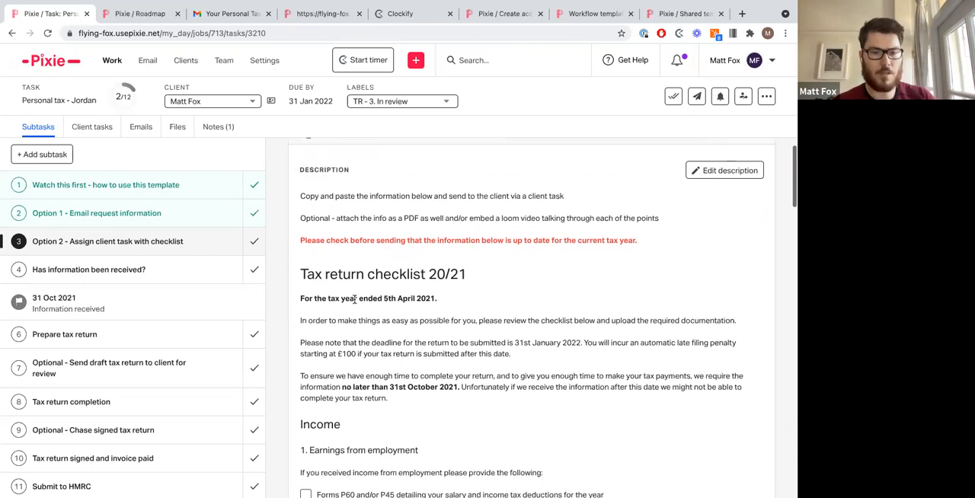
pyautogui.moveTo(303, 275); pyautogui.dragTo(514, 341)
pyautogui.scroll(-1, 514, 341)
pyautogui.scroll(-1, 515, 341)
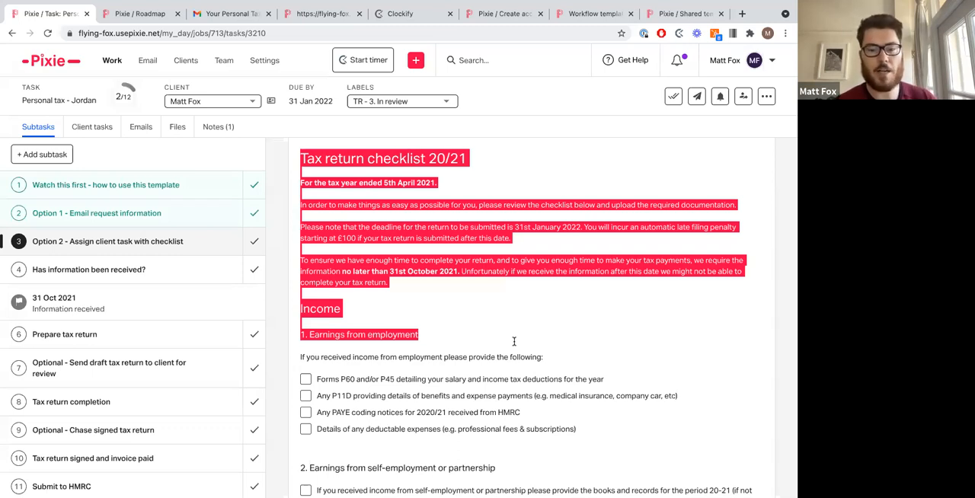
pyautogui.click(514, 342)
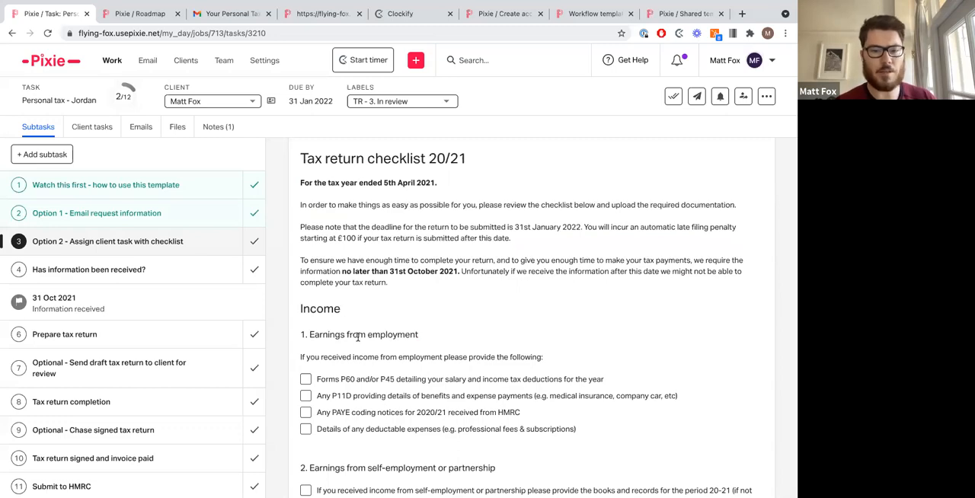
pyautogui.scroll(-1, 357, 337)
pyautogui.scroll(2, 358, 337)
pyautogui.moveTo(301, 179); pyautogui.dragTo(477, 344)
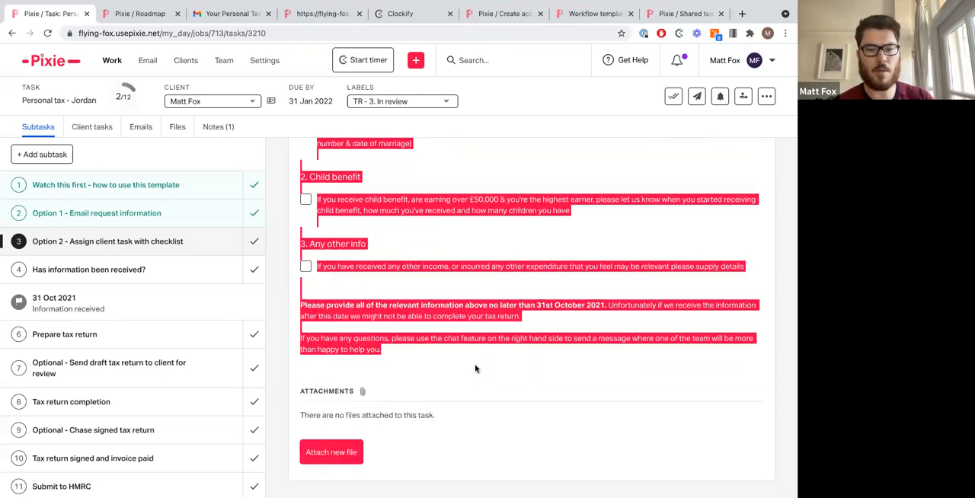
pyautogui.click(475, 368)
pyautogui.scroll(15, 475, 368)
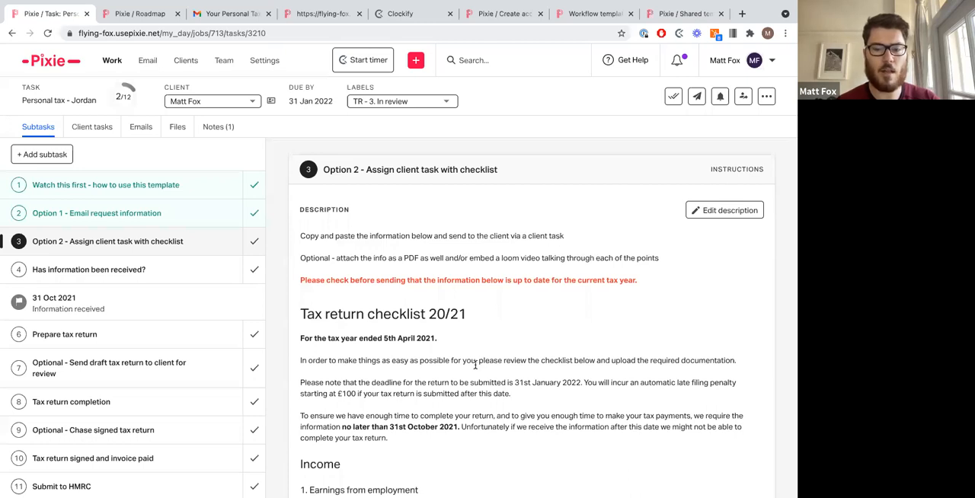
# Step: Replace the client task list contents with the pasted tax return checklist and save it
pyautogui.click(91, 131)
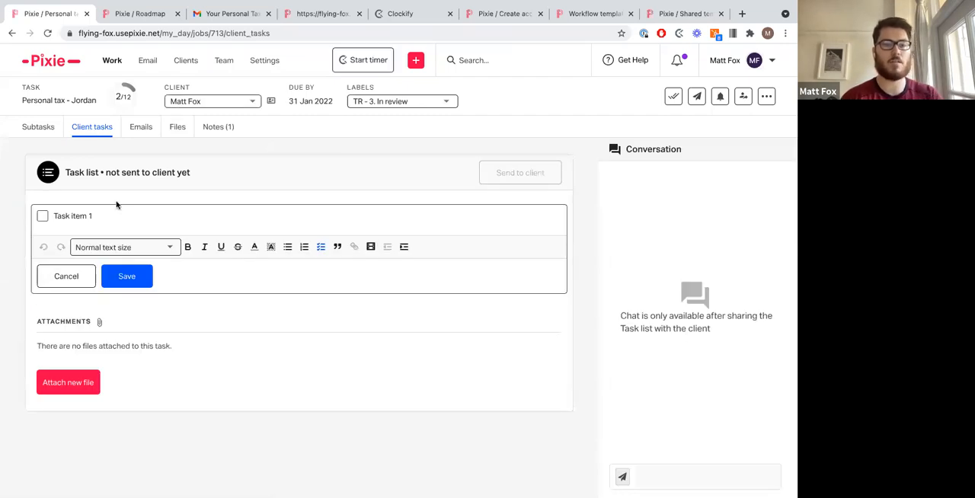
pyautogui.hotkey('ctrl', 'a')
pyautogui.press('BackSpace')
pyautogui.hotkey('ctrl', 'v')
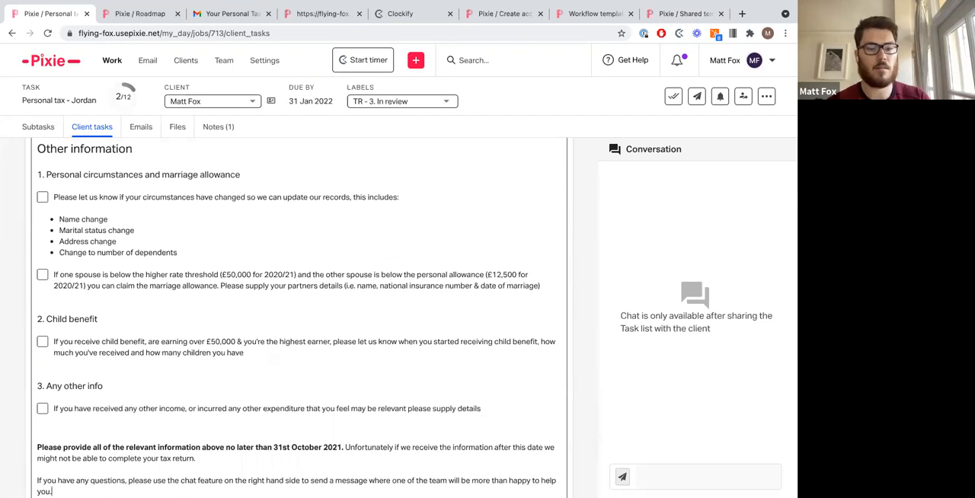
pyautogui.scroll(-3, 149, 215)
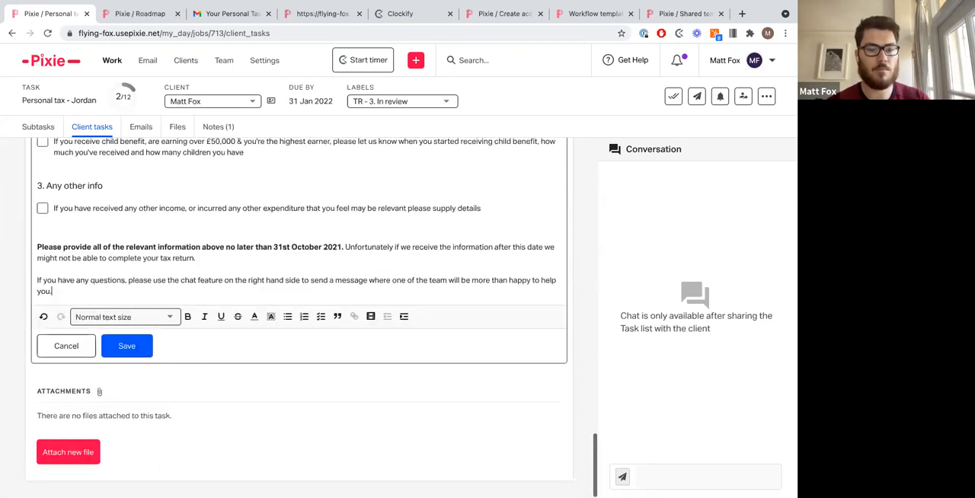
pyautogui.click(127, 346)
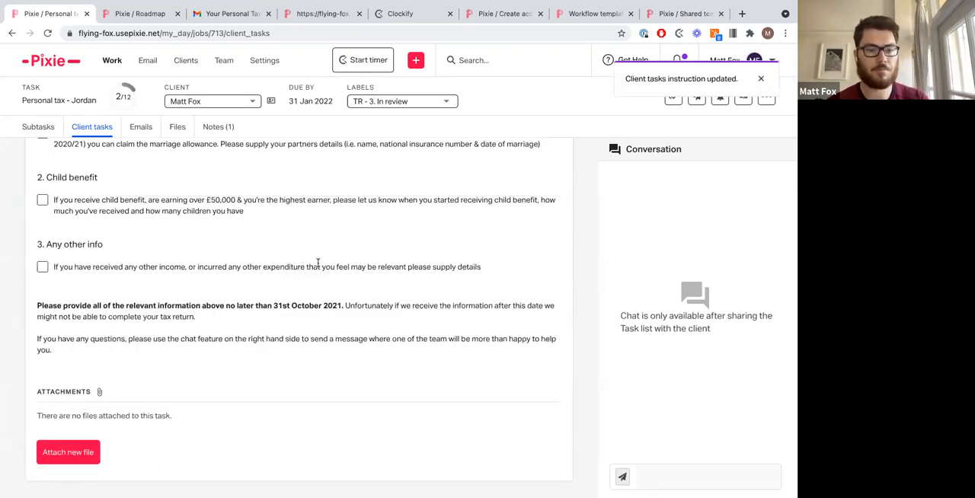
# Step: Start sending the task list to the client and configure an auto-reminder every 5 days
pyautogui.scroll(15, 318, 263)
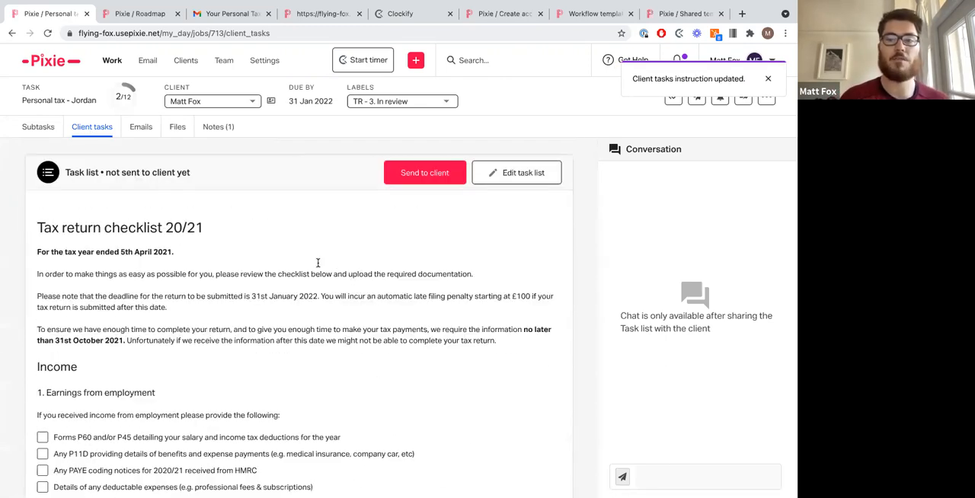
pyautogui.scroll(-2, 318, 263)
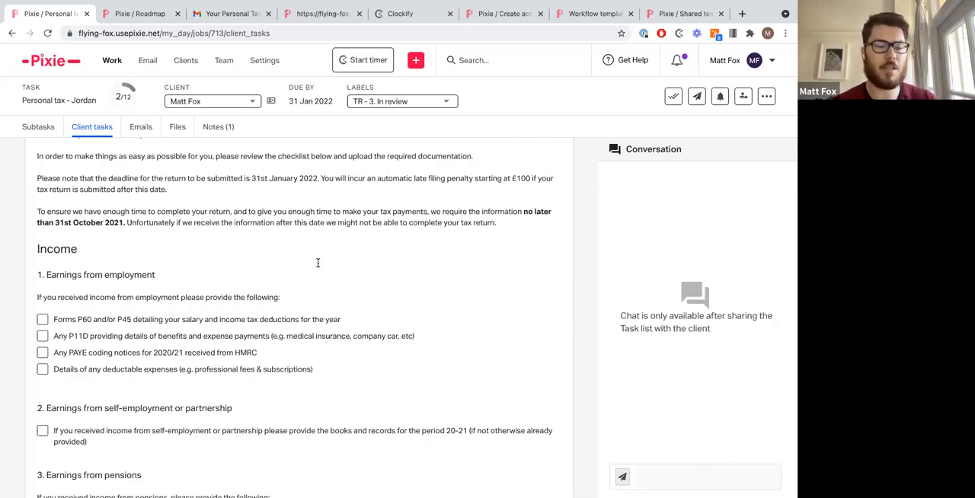
pyautogui.scroll(-15, 317, 263)
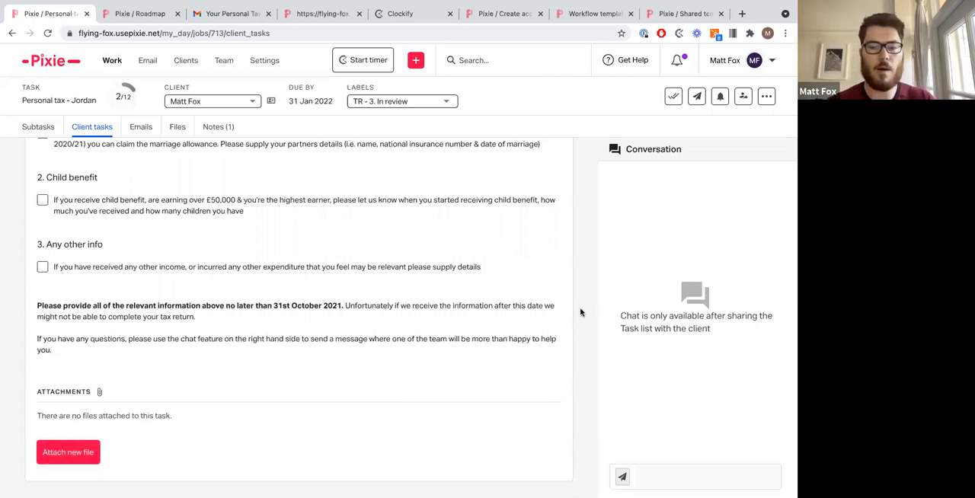
pyautogui.scroll(15, 581, 312)
pyautogui.click(408, 180)
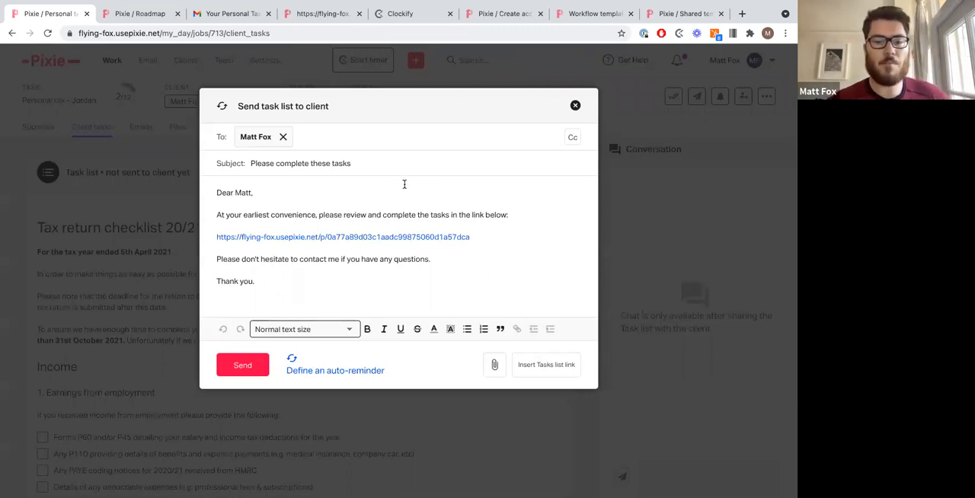
pyautogui.click(345, 372)
pyautogui.write('5')
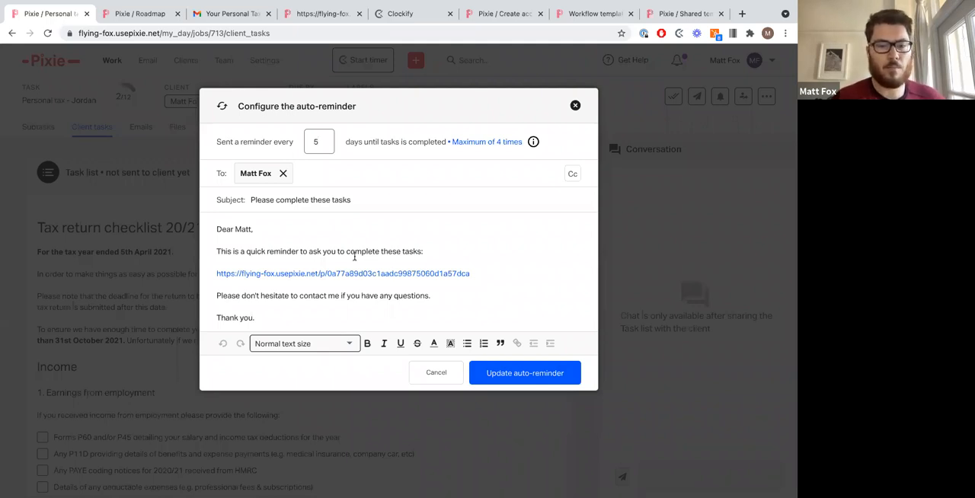
pyautogui.click(526, 373)
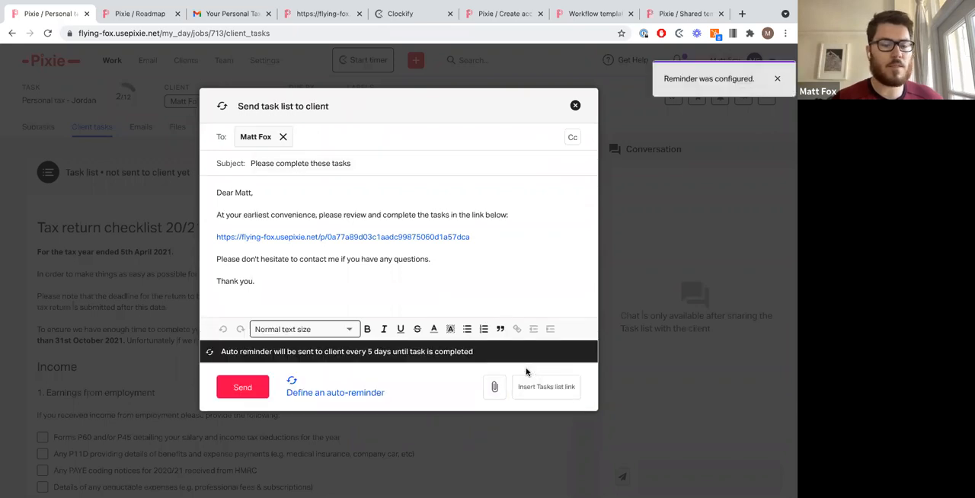
# Step: Add a bold line 'Your password is your DOB.' below the link and send the task list e-mail
pyautogui.click(501, 237)
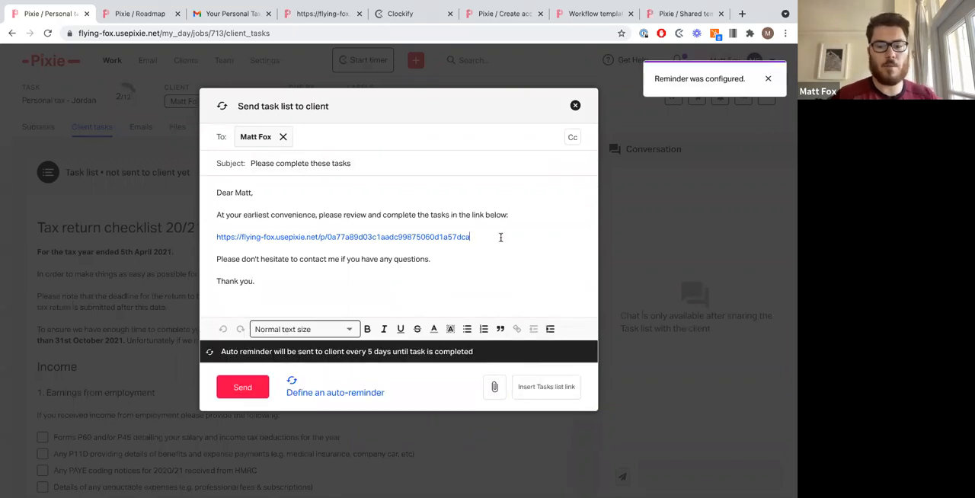
pyautogui.press('Return')
pyautogui.write('Your pass')
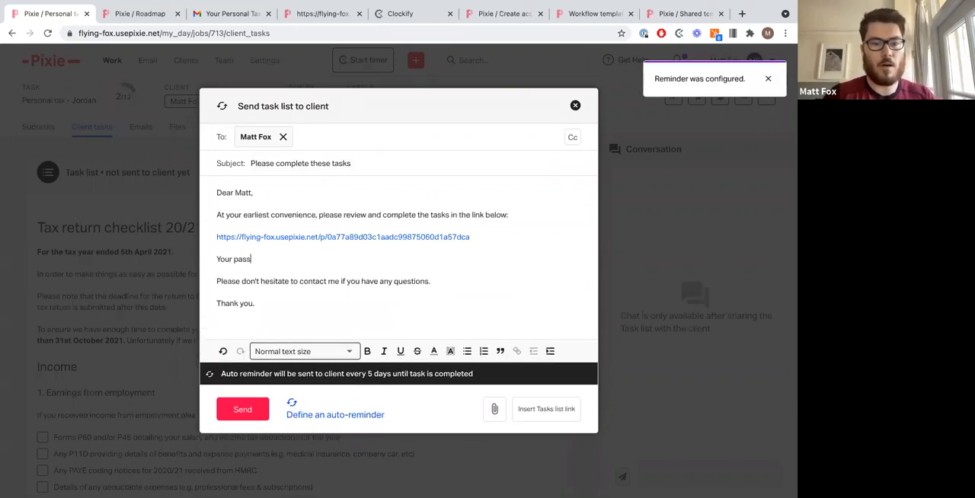
pyautogui.write('word is your DOB')
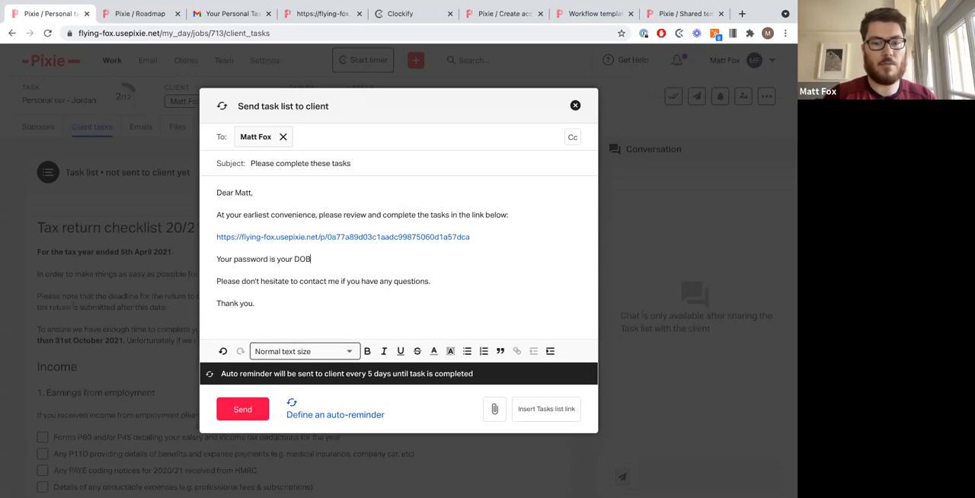
pyautogui.write('.')
pyautogui.tripleClick(217, 259)
pyautogui.press('super+b')
pyautogui.click(348, 261)
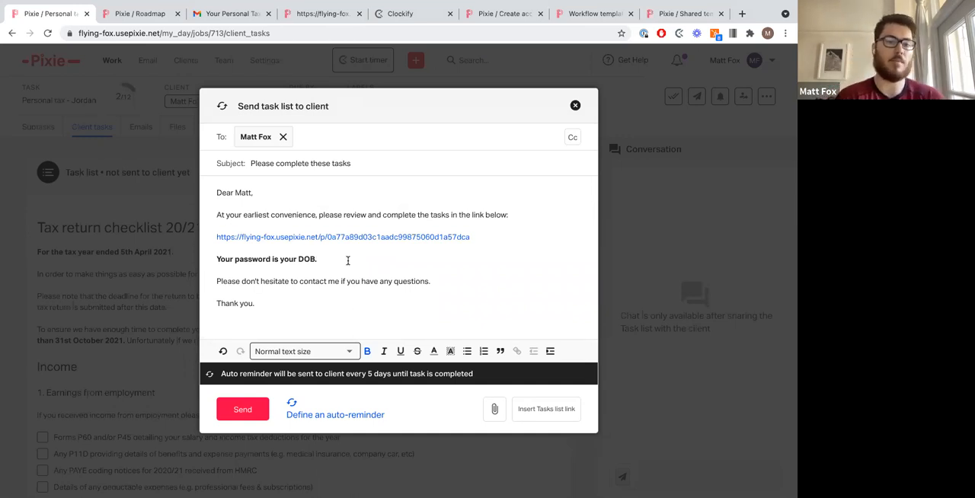
pyautogui.click(247, 408)
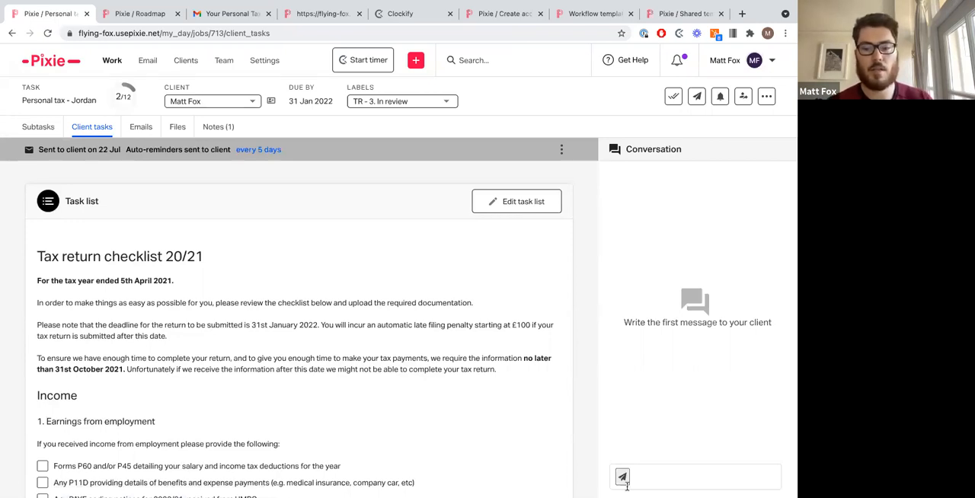
# Step: Send the client the conversation message 'Hi Jordan, please tick all app'
pyautogui.write('Hi')
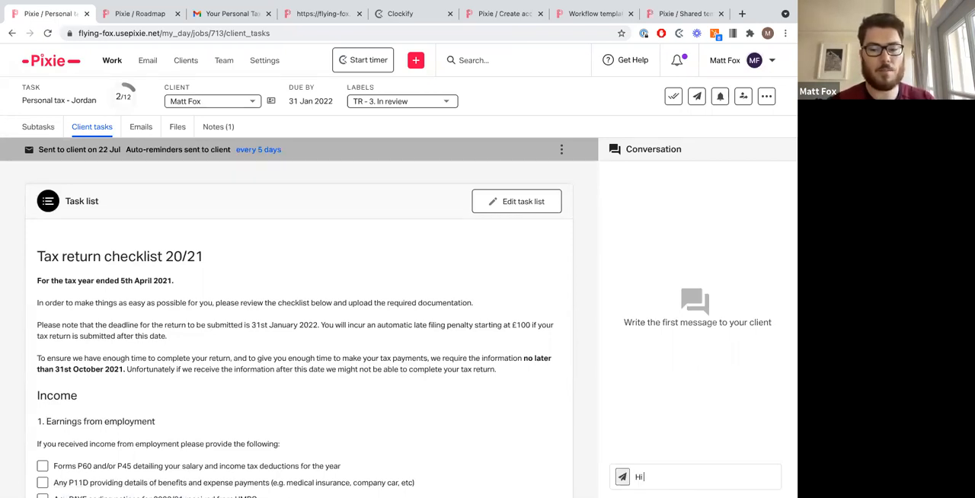
pyautogui.write(' Jordan, p')
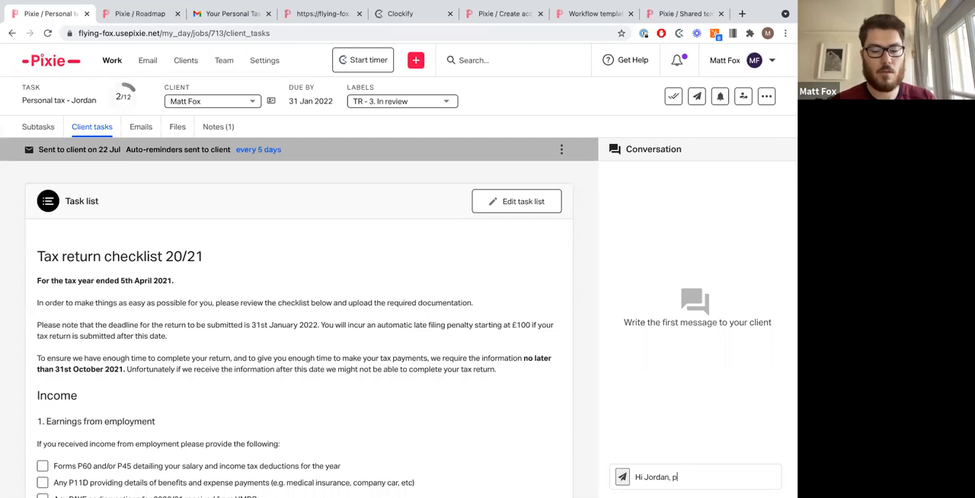
pyautogui.write('lease tick all')
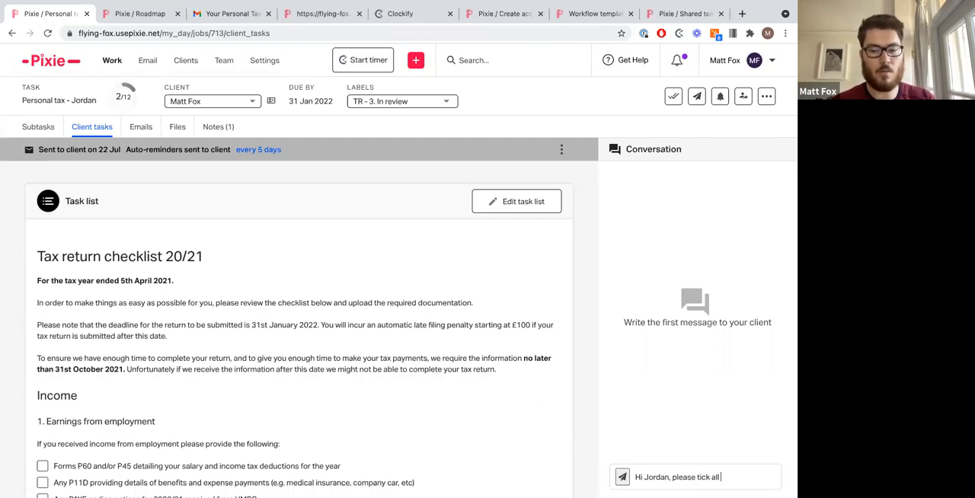
pyautogui.write(' app')
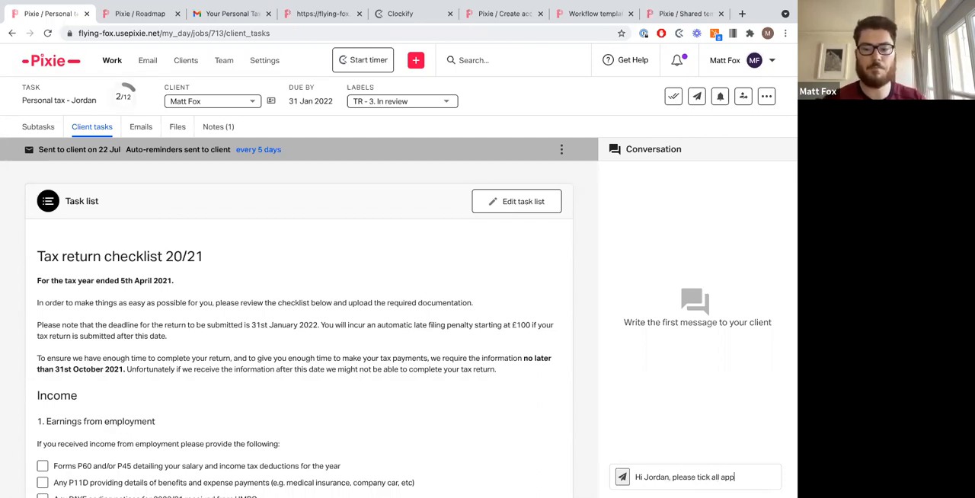
pyautogui.press('Return')
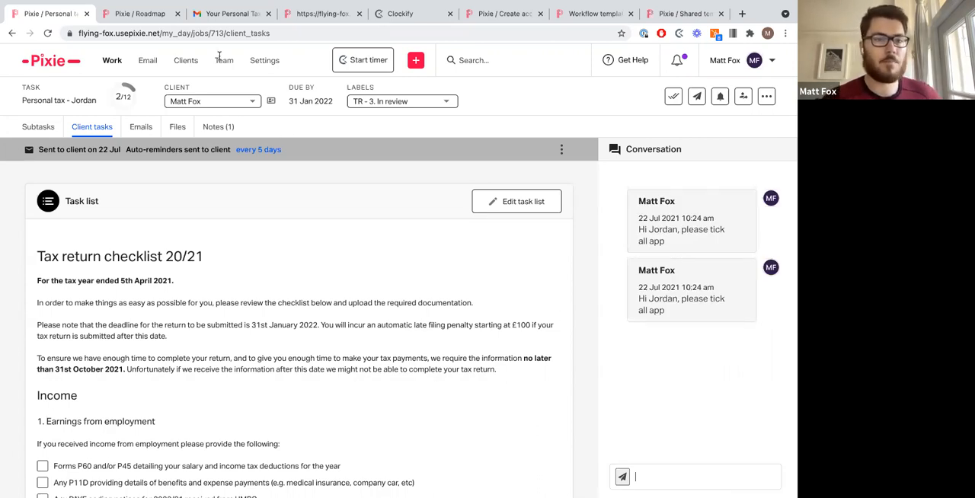
# Step: Switch to Gmail and open the sent 'Please complete these tasks' e-mail to examine it
pyautogui.click(223, 22)
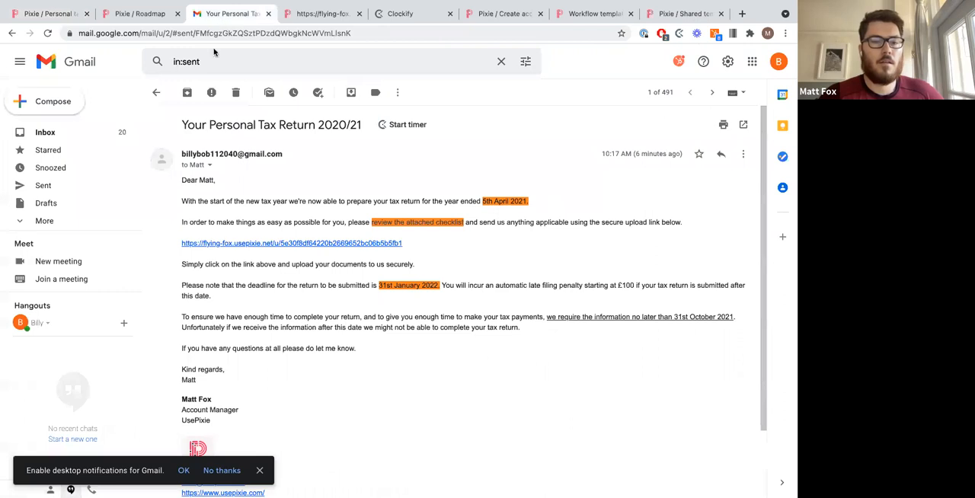
pyautogui.click(158, 96)
pyautogui.click(190, 93)
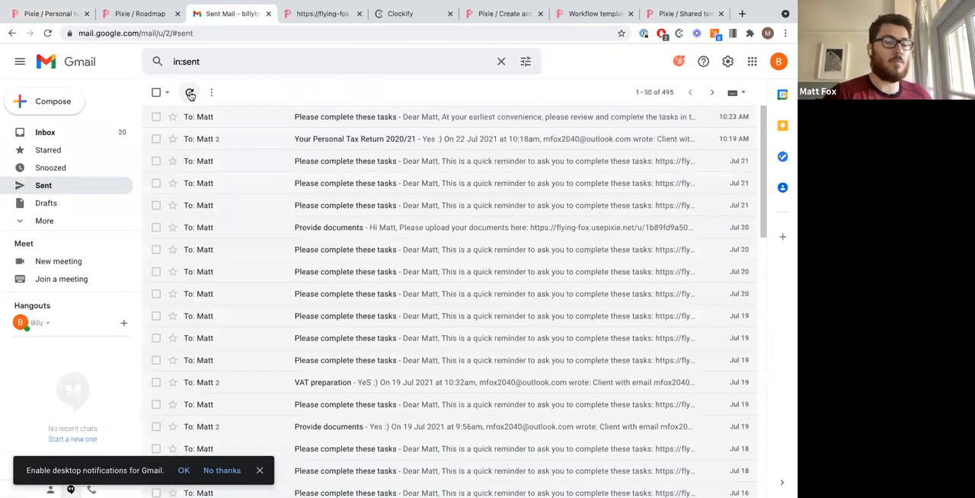
pyautogui.click(242, 121)
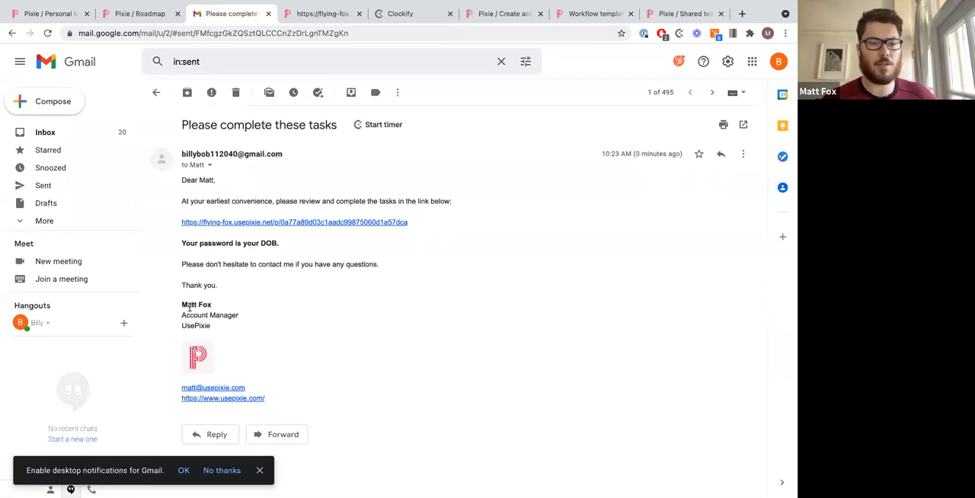
pyautogui.moveTo(181, 305); pyautogui.dragTo(309, 405)
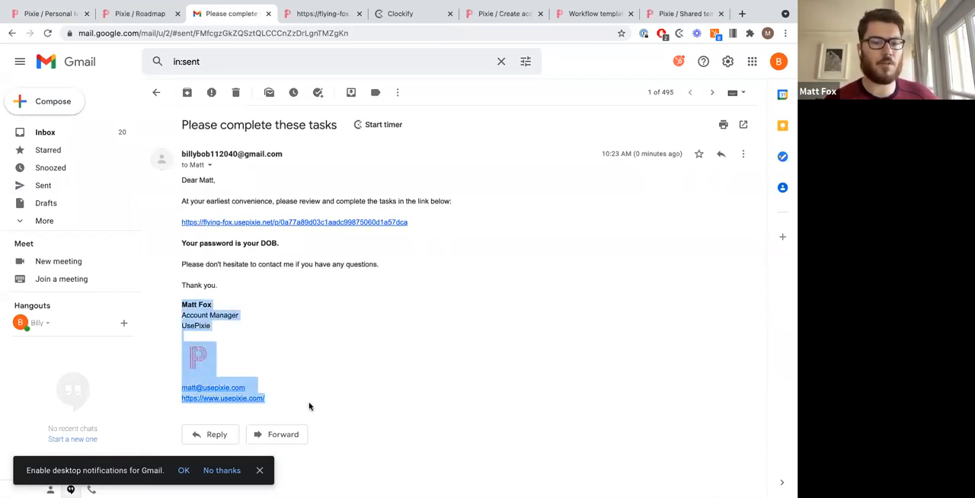
pyautogui.click(339, 341)
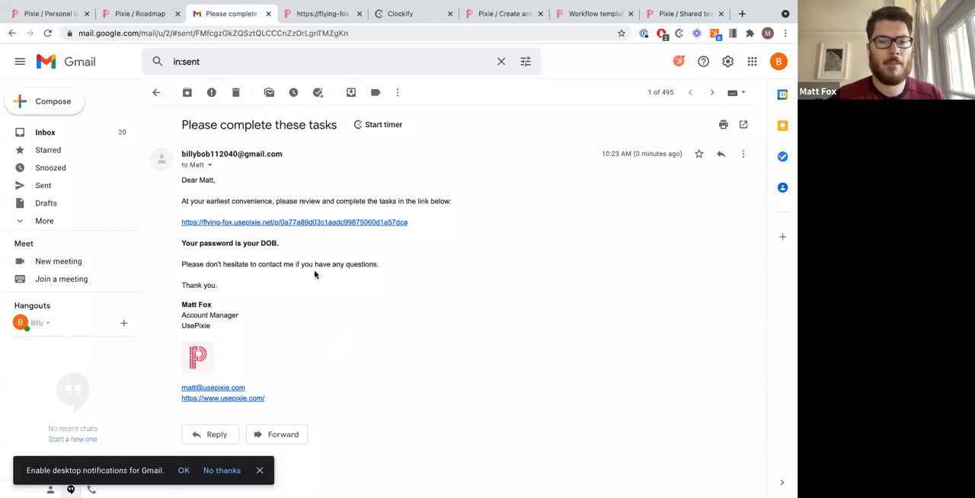
# Step: Open the task list link from the sent e-mail and enter the client's passphrase to access the portal
pyautogui.tripleClick(284, 243)
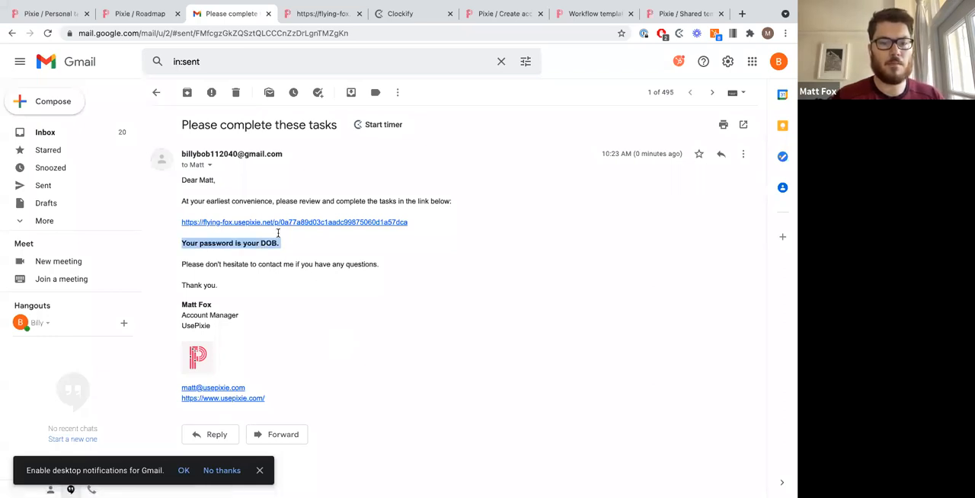
pyautogui.click(288, 245)
pyautogui.click(288, 221)
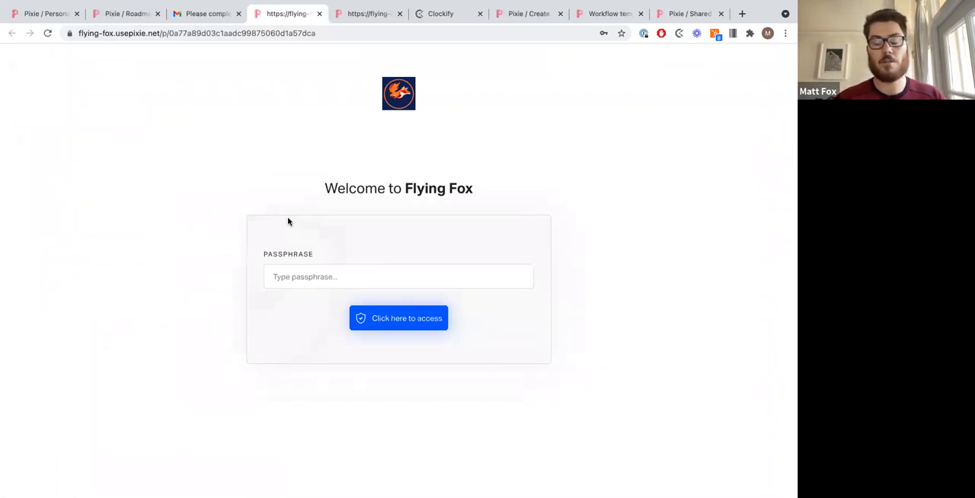
pyautogui.click(383, 277)
pyautogui.write('••••')
pyautogui.press('Return')
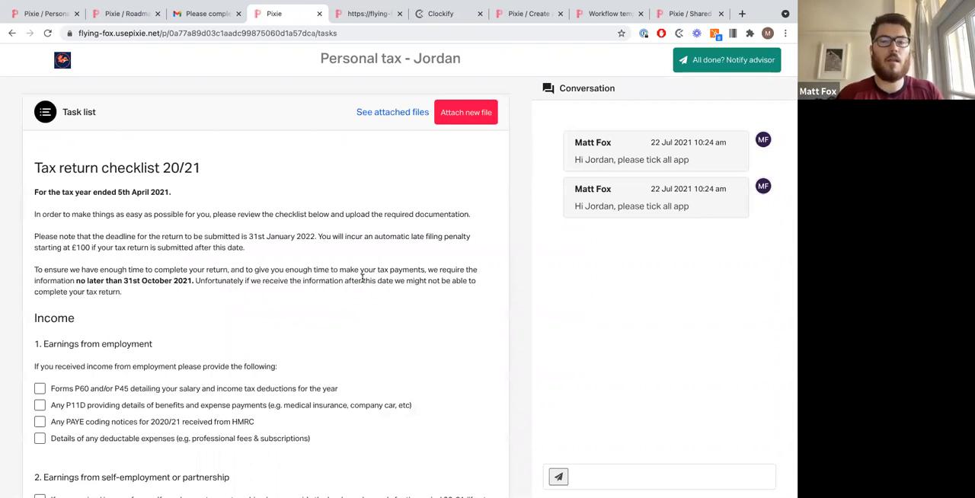
# Step: As the client, tick several checklist items, including the P60, PAYE coding notices and charitable payments items
pyautogui.tripleClick(399, 65)
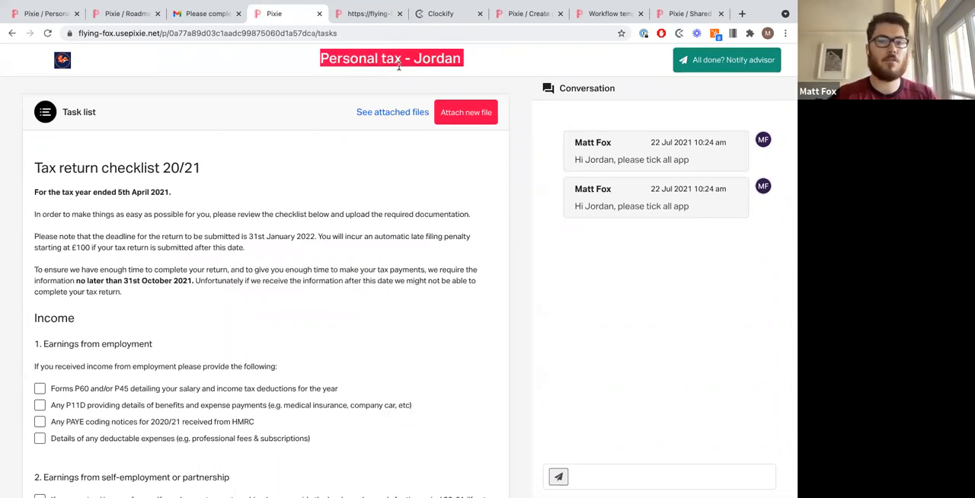
pyautogui.click(398, 65)
pyautogui.scroll(-1, 301, 397)
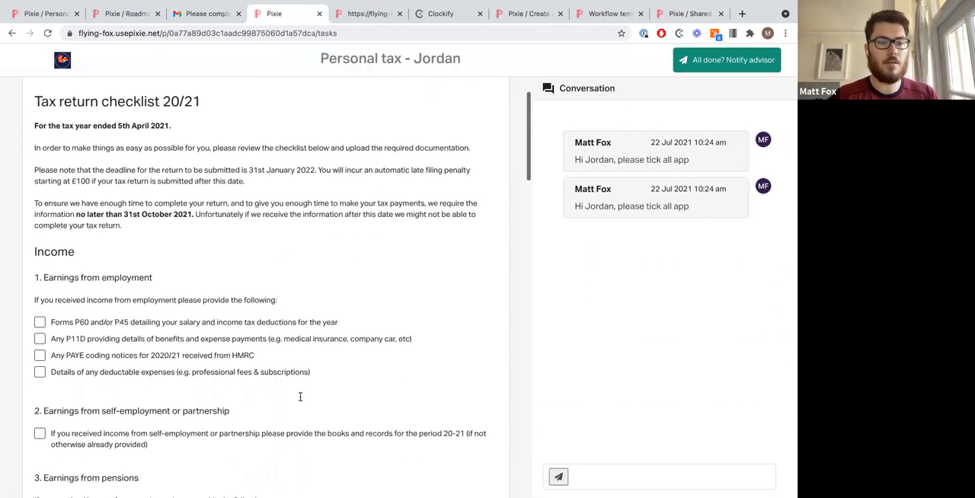
pyautogui.scroll(-2, 301, 397)
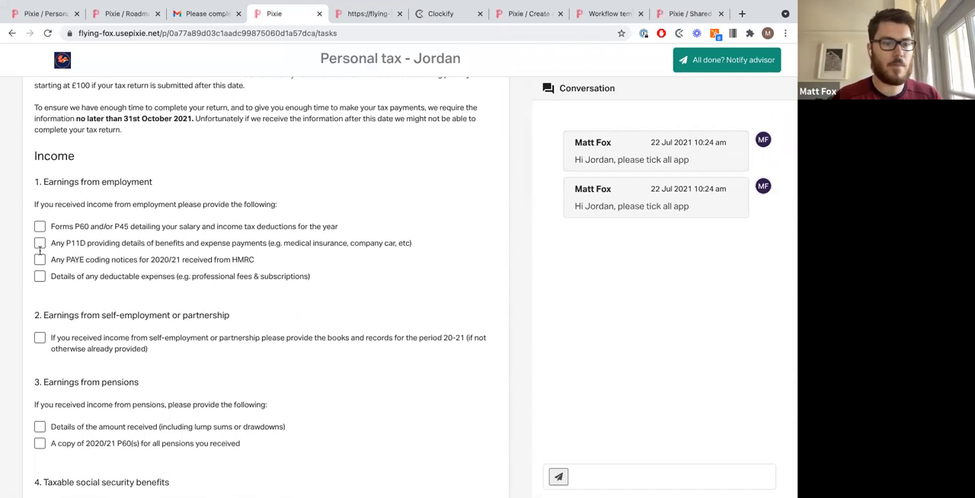
pyautogui.click(40, 227)
pyautogui.click(39, 260)
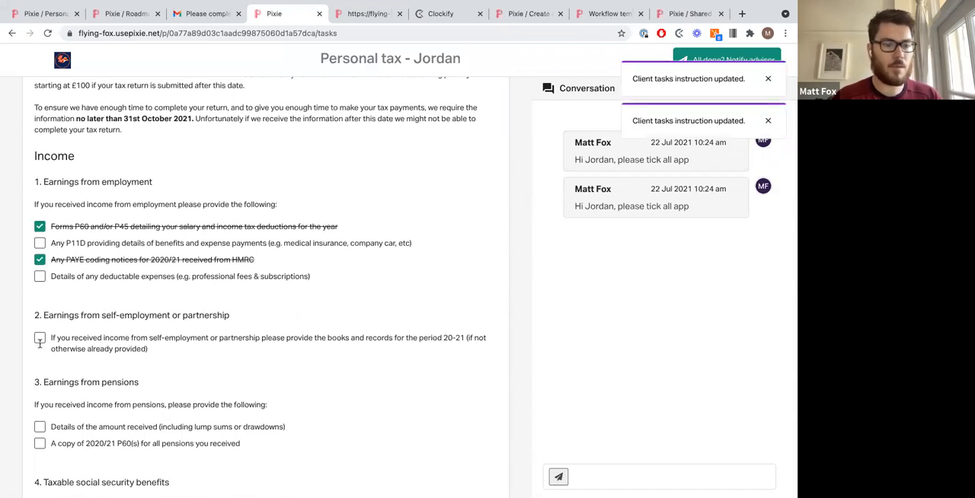
pyautogui.click(40, 339)
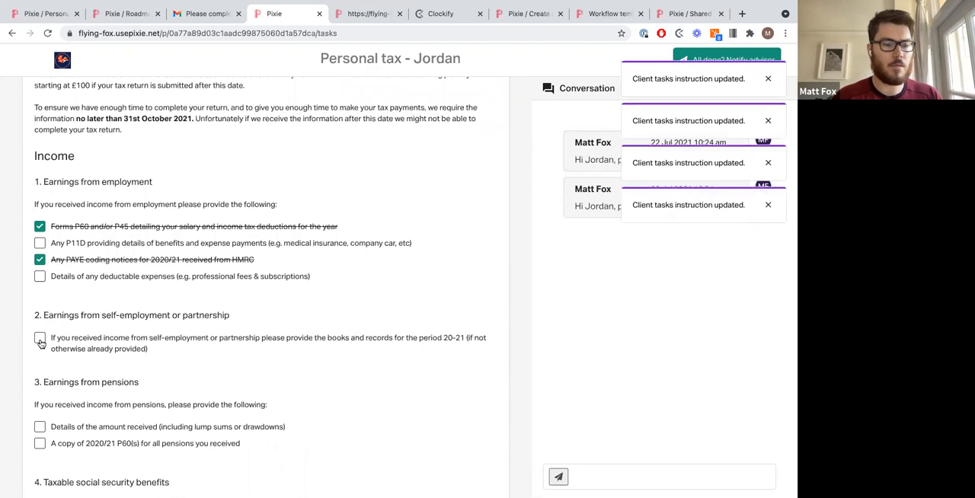
pyautogui.scroll(-3, 40, 340)
pyautogui.click(38, 337)
pyautogui.scroll(-7, 40, 335)
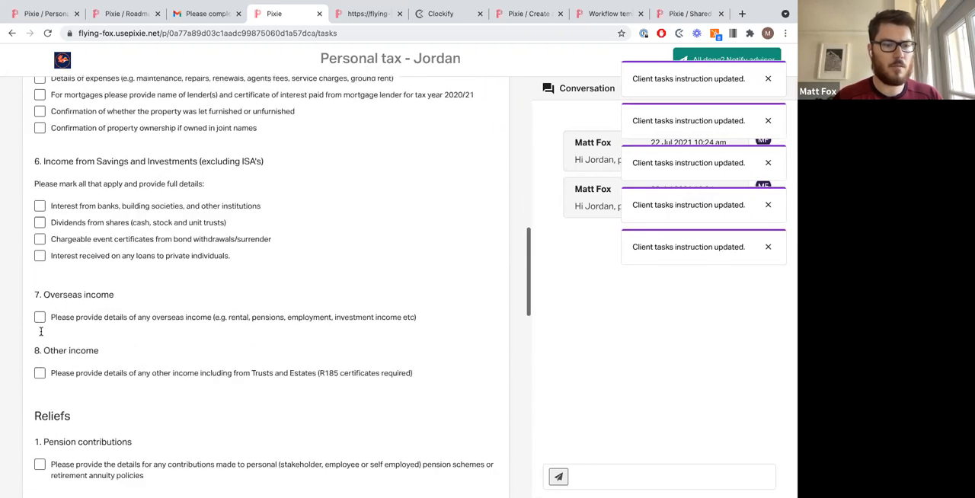
pyautogui.click(39, 317)
pyautogui.scroll(-4, 41, 320)
pyautogui.click(40, 319)
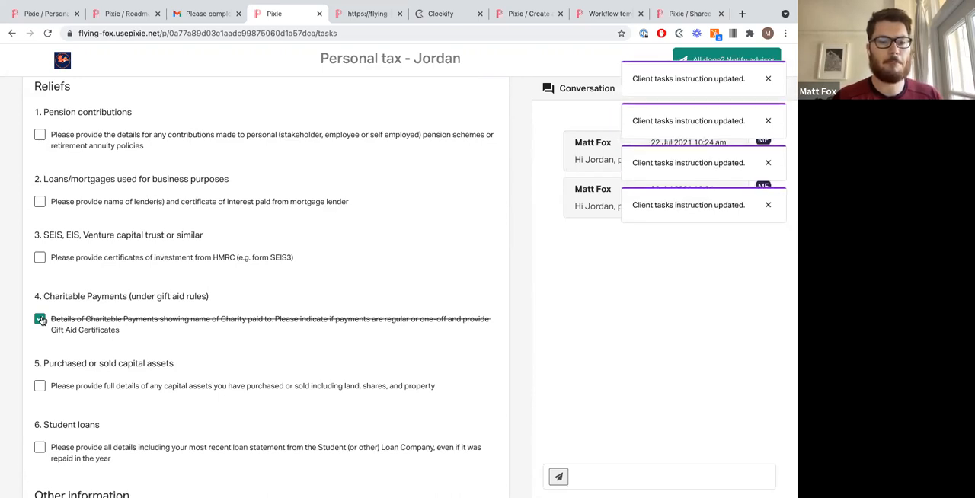
pyautogui.scroll(-7, 42, 320)
# Step: Attach the files '29. Bulk sending emails (1).png' and '37. Client specific fields.png' from Downloads to the task list
pyautogui.click(80, 473)
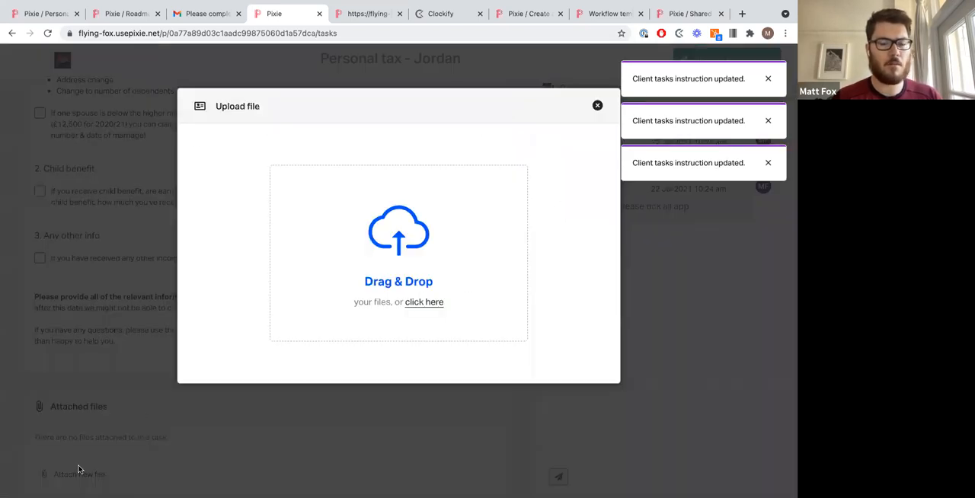
pyautogui.click(386, 262)
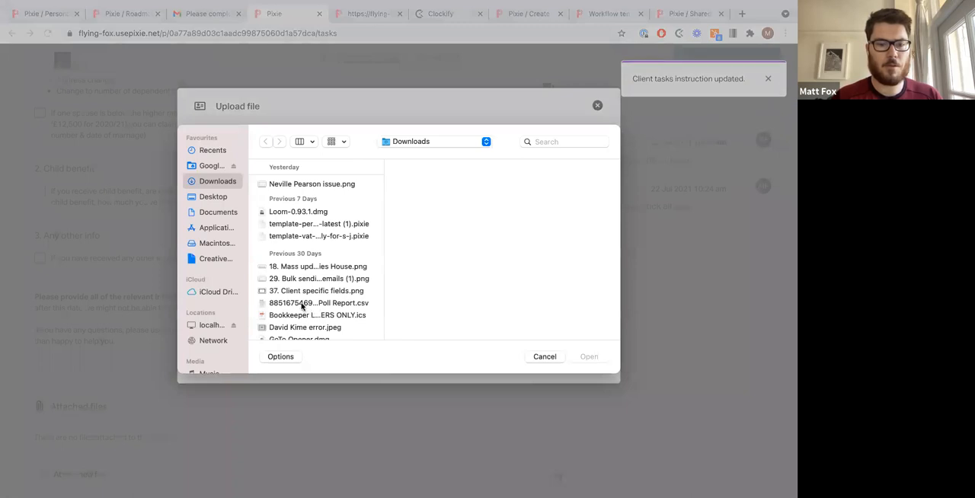
pyautogui.click(302, 279)
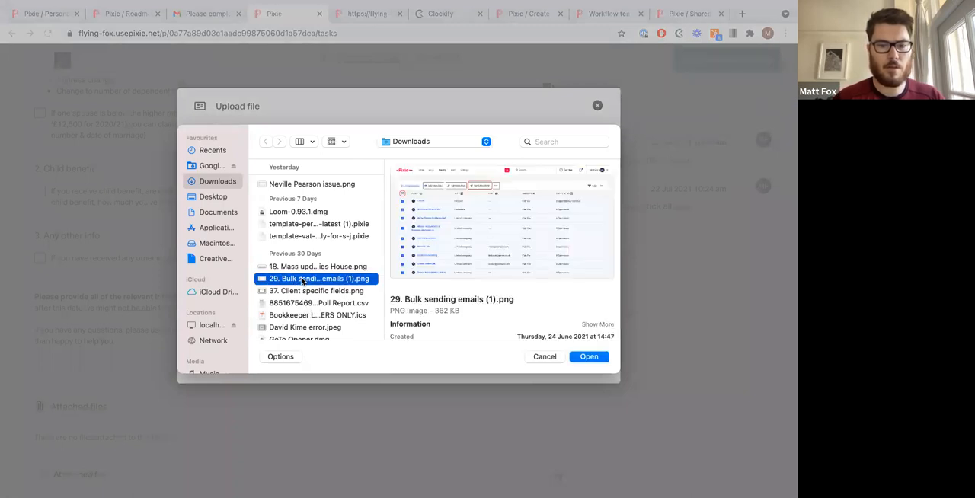
pyautogui.hotkey('shift', 'Down')
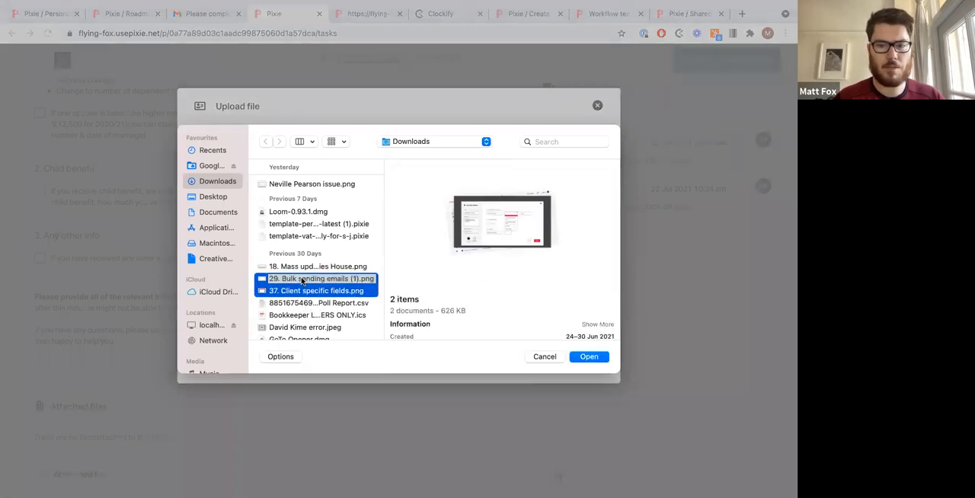
pyautogui.press('Return')
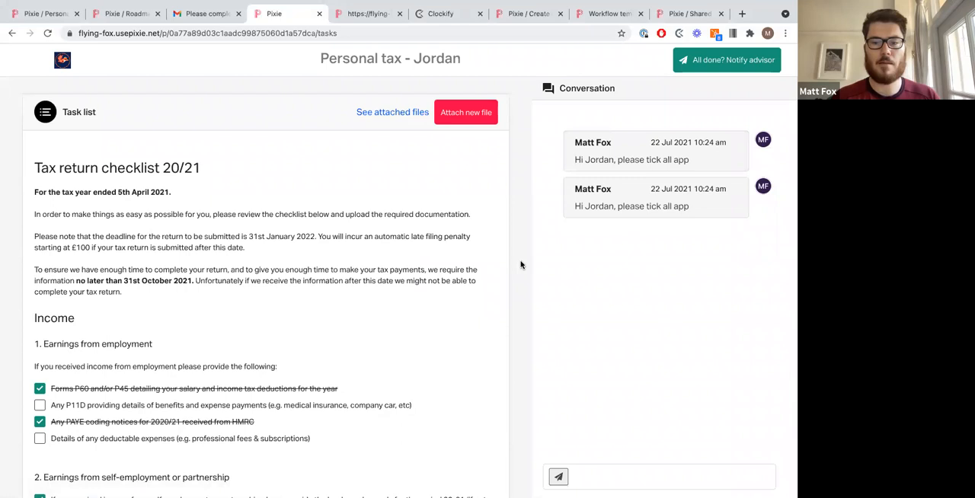
# Step: Send the conversation reply 'Hi M, all done :)' to the advisor
pyautogui.click(614, 475)
pyautogui.write('Hi M')
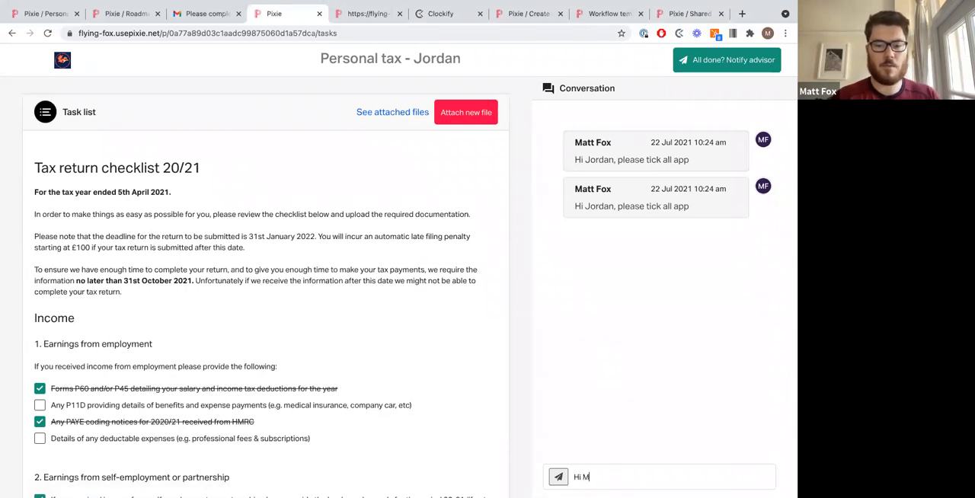
pyautogui.write(', all done :')
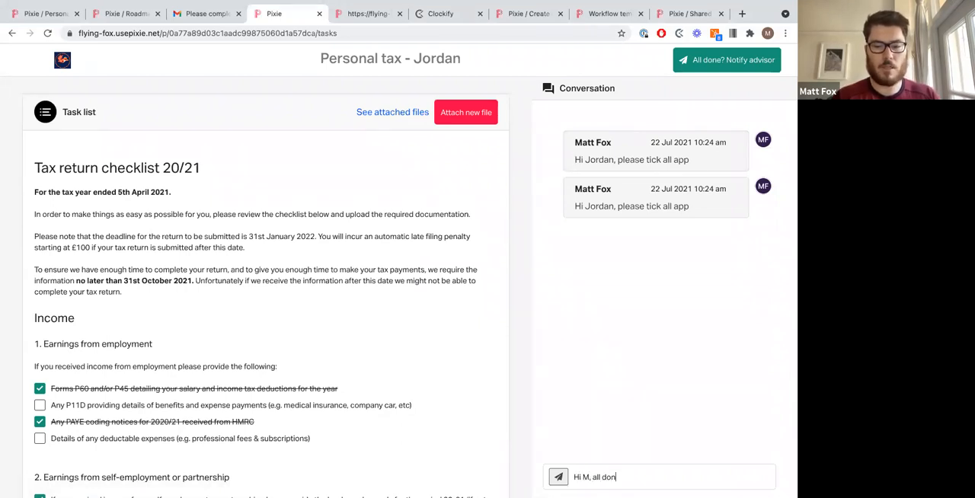
pyautogui.press('Return')
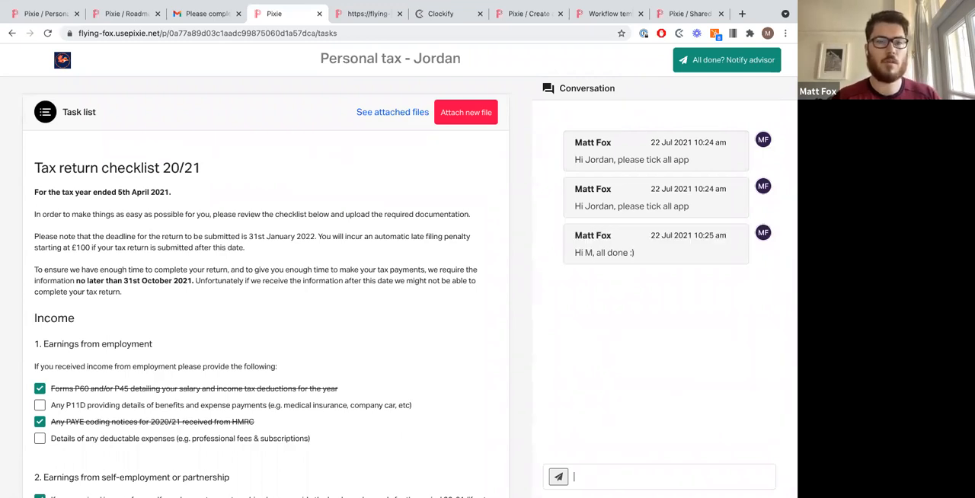
# Step: Switch back to the Pixie task and review its client task list and attached files
pyautogui.click(47, 17)
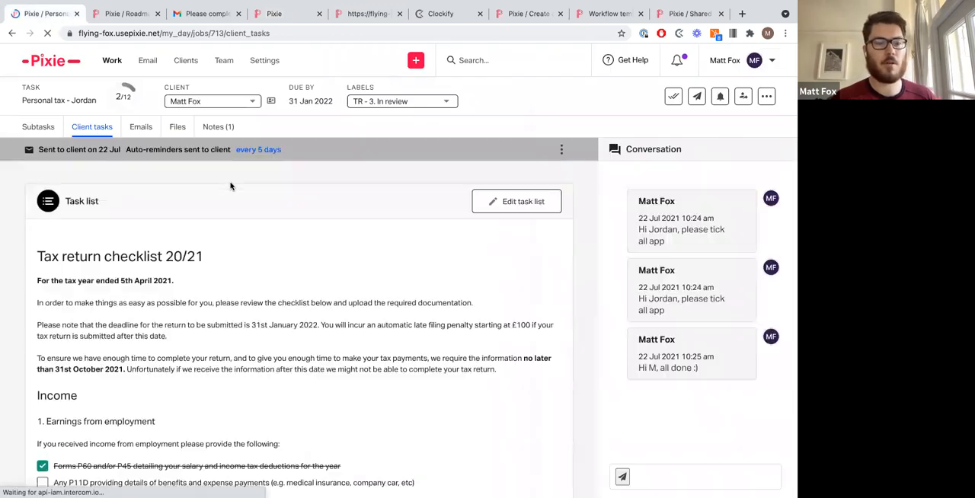
pyautogui.scroll(-1, 279, 266)
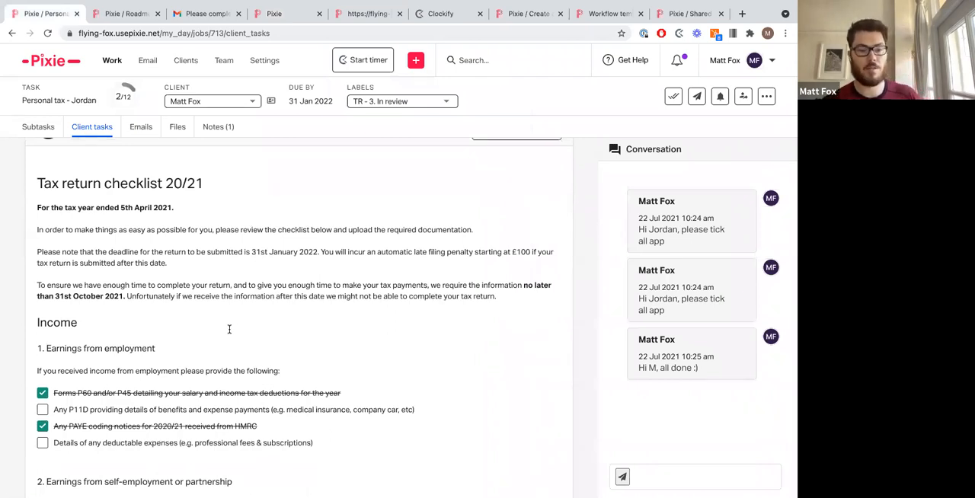
pyautogui.scroll(1, 228, 329)
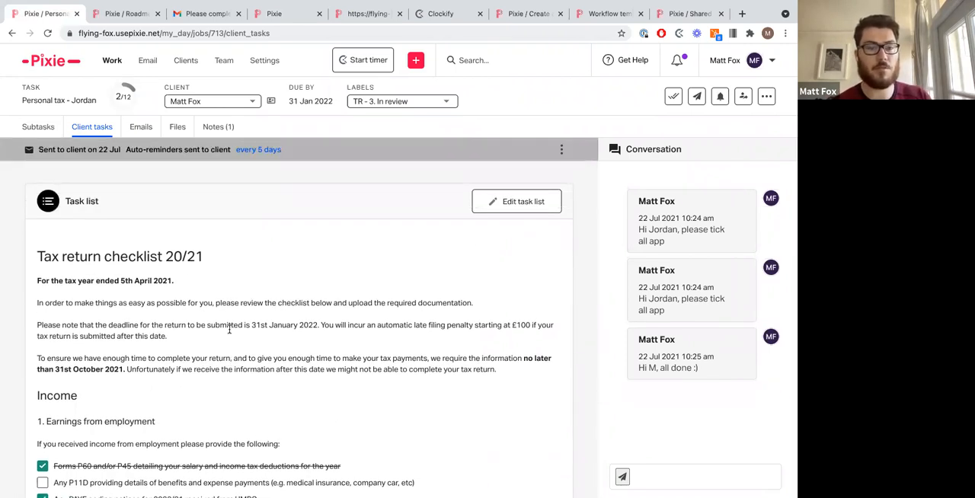
pyautogui.click(177, 128)
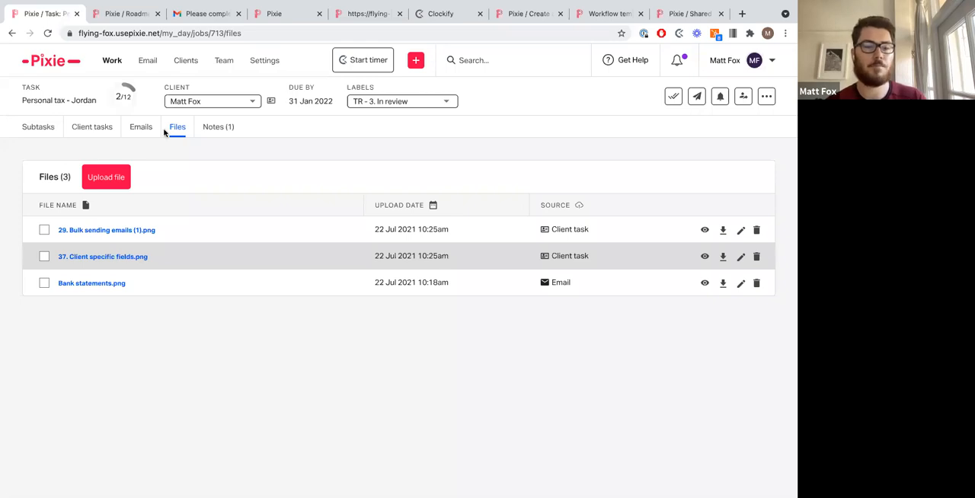
# Step: Mark the 'Option 2 - Assign client task with checklist' and 'Has information been received?' subtasks complete
pyautogui.click(52, 125)
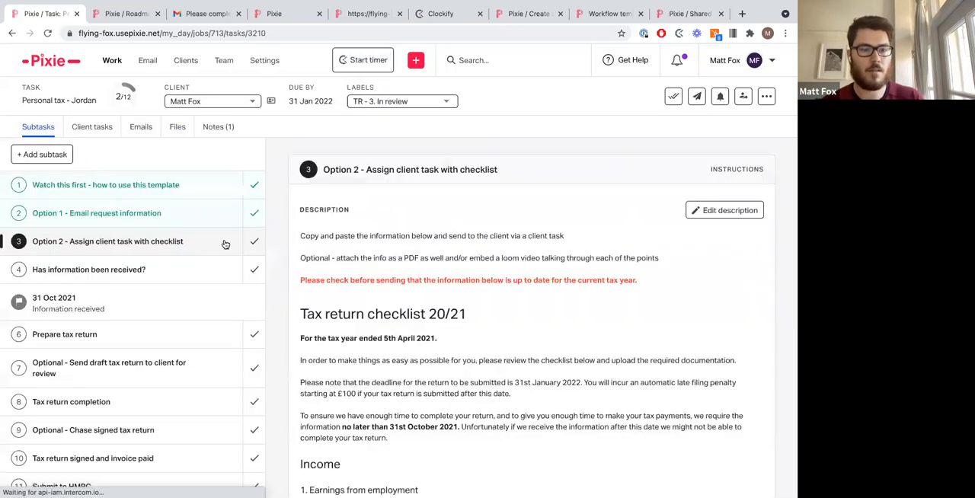
pyautogui.click(253, 243)
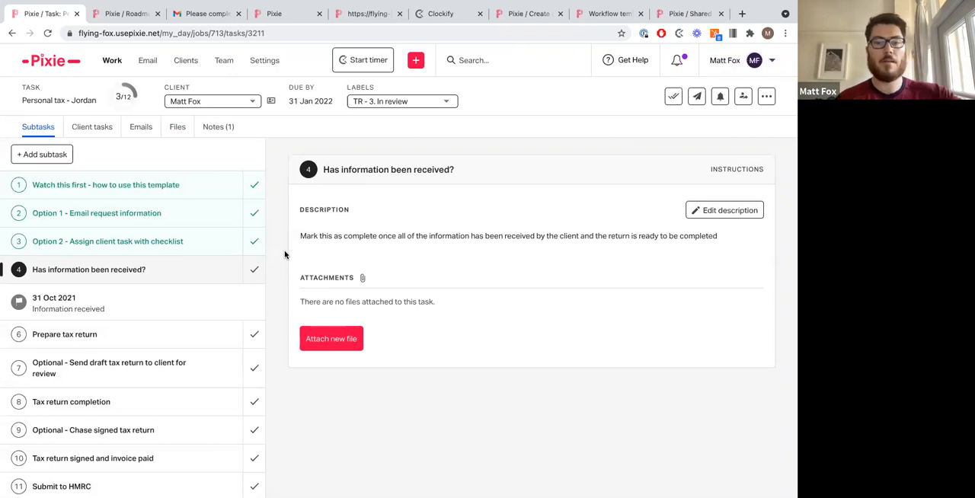
pyautogui.doubleClick(326, 237)
pyautogui.tripleClick(326, 237)
pyautogui.click(325, 236)
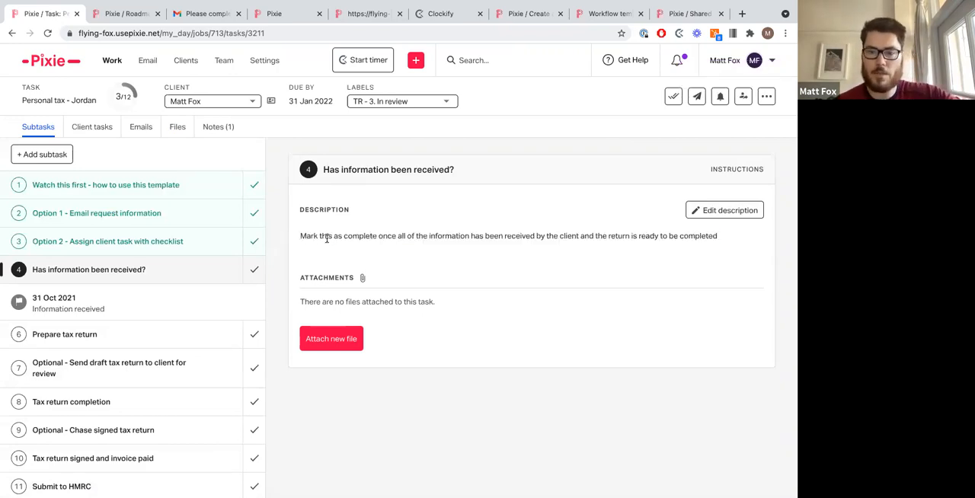
pyautogui.click(255, 269)
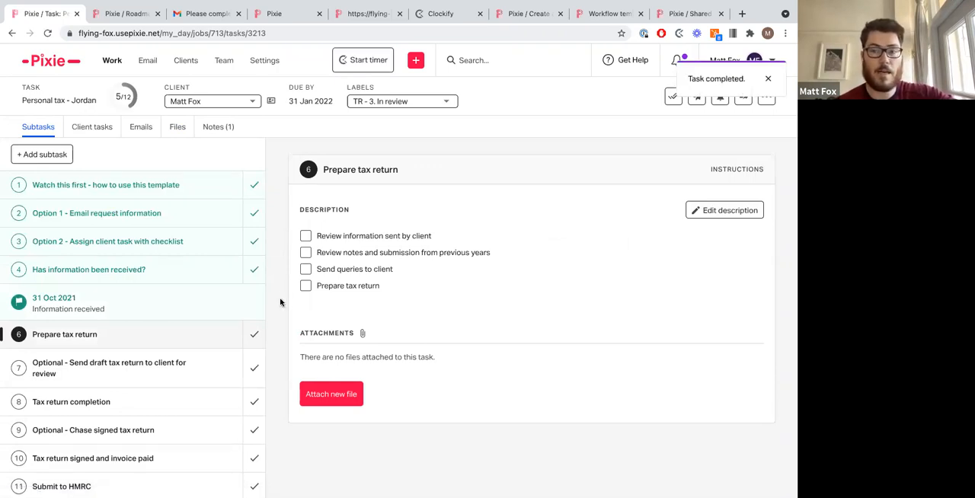
# Step: Tick the first three checklist items in the 'Prepare tax return' subtask and save its description
pyautogui.click(306, 236)
pyautogui.click(305, 252)
pyautogui.click(306, 269)
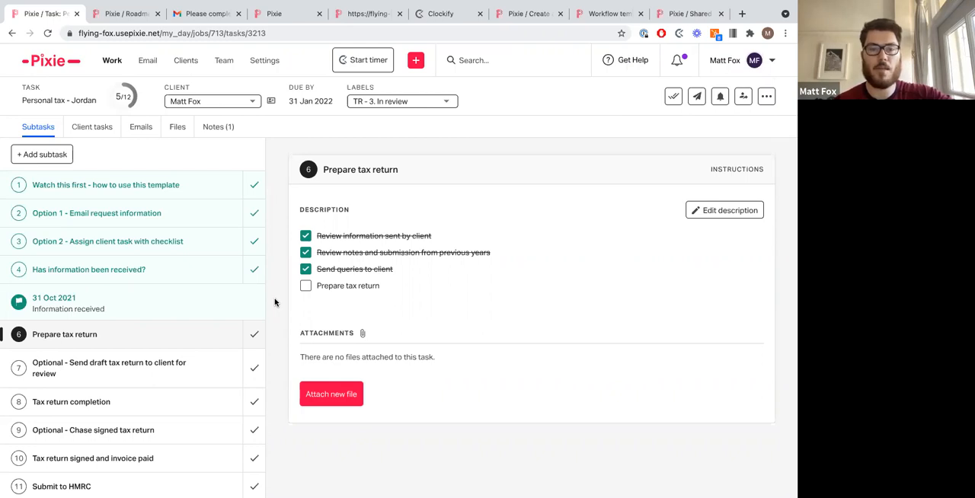
pyautogui.click(725, 211)
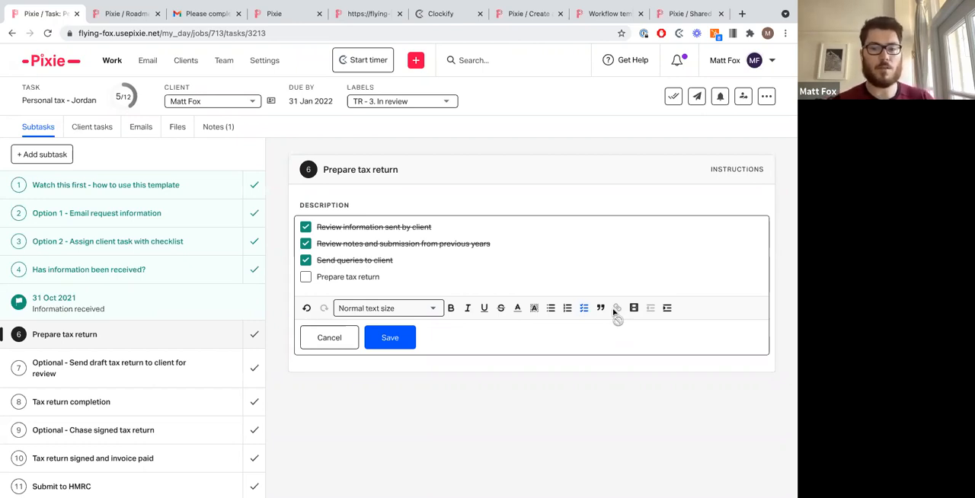
pyautogui.click(390, 338)
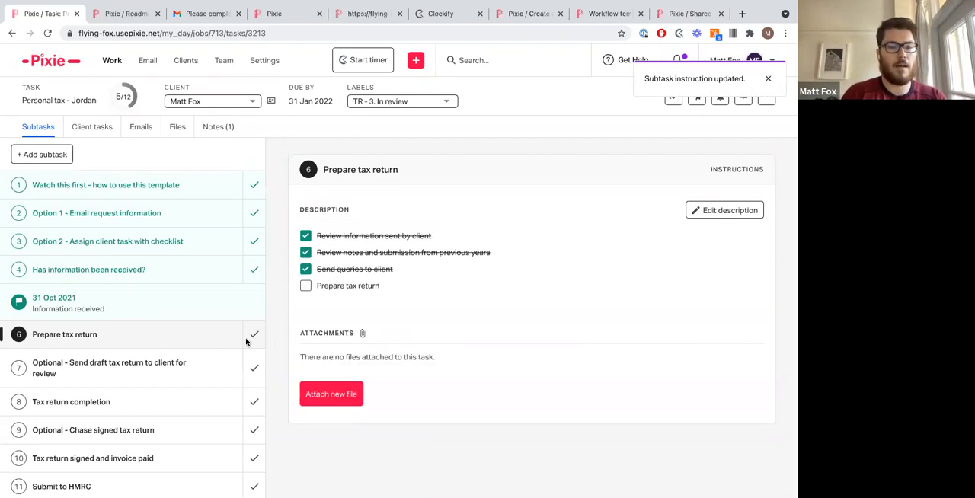
# Step: Browse the remaining subtasks, the draft tax return e-mail and the task's extra options menu
pyautogui.scroll(-1, 185, 341)
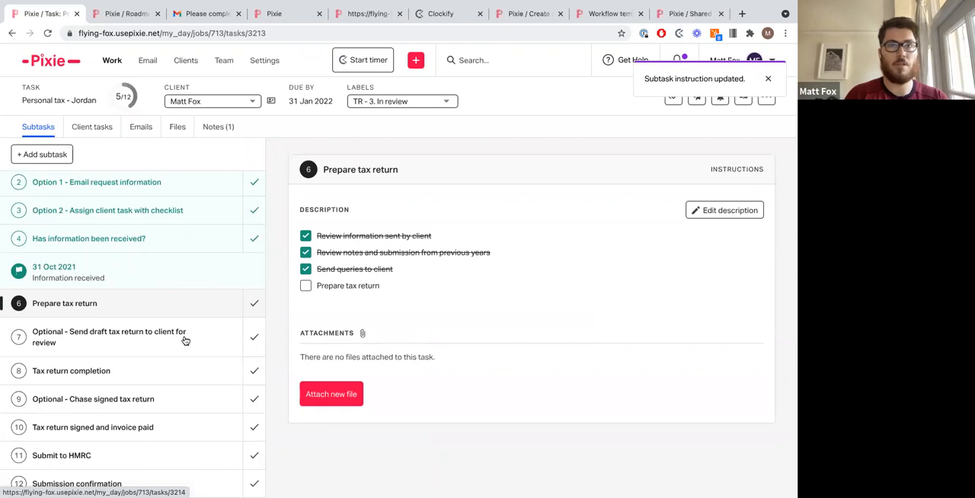
pyautogui.click(184, 341)
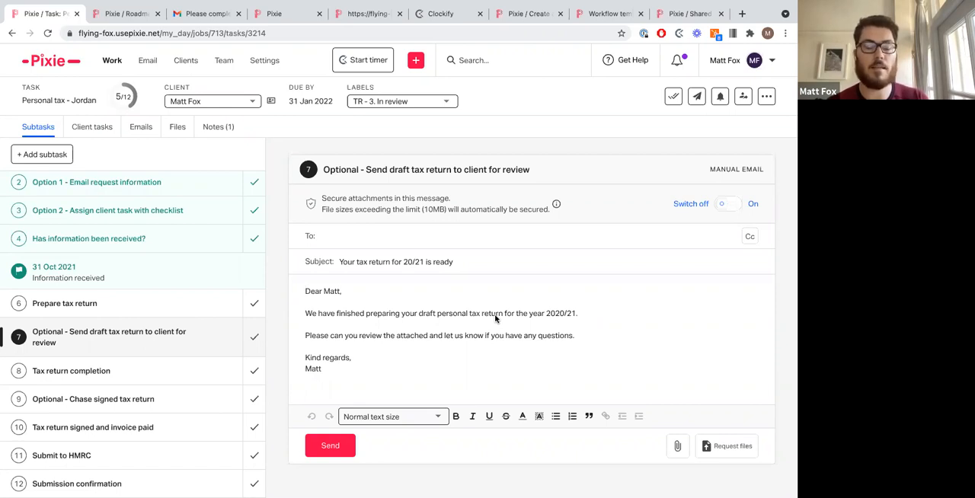
pyautogui.click(136, 373)
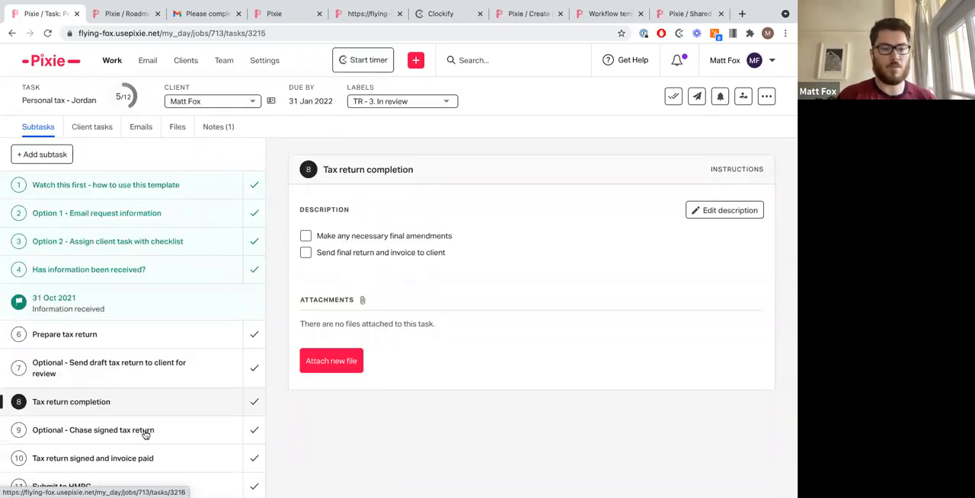
pyautogui.scroll(-1, 144, 429)
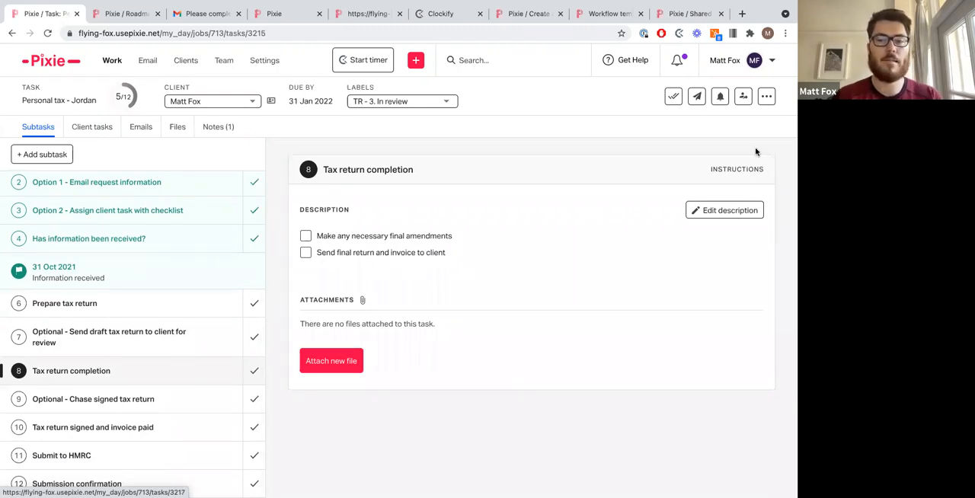
pyautogui.click(767, 99)
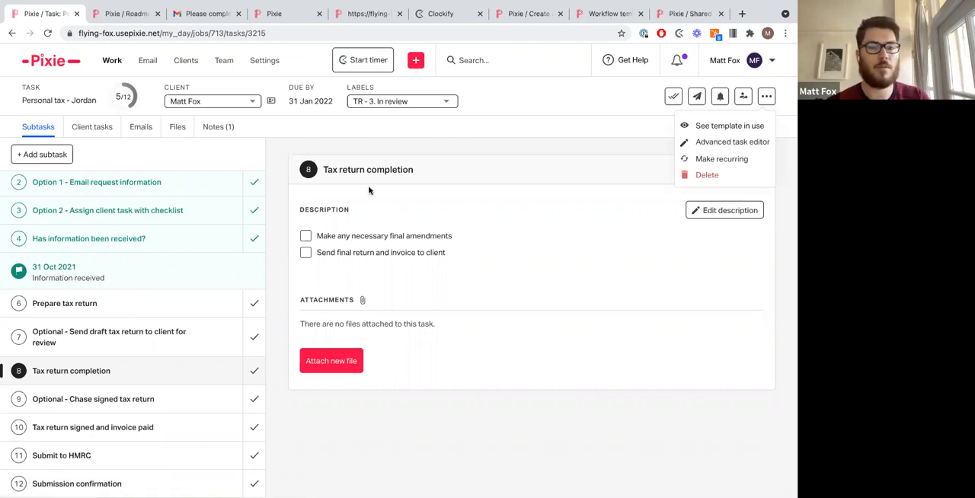
pyautogui.click(276, 203)
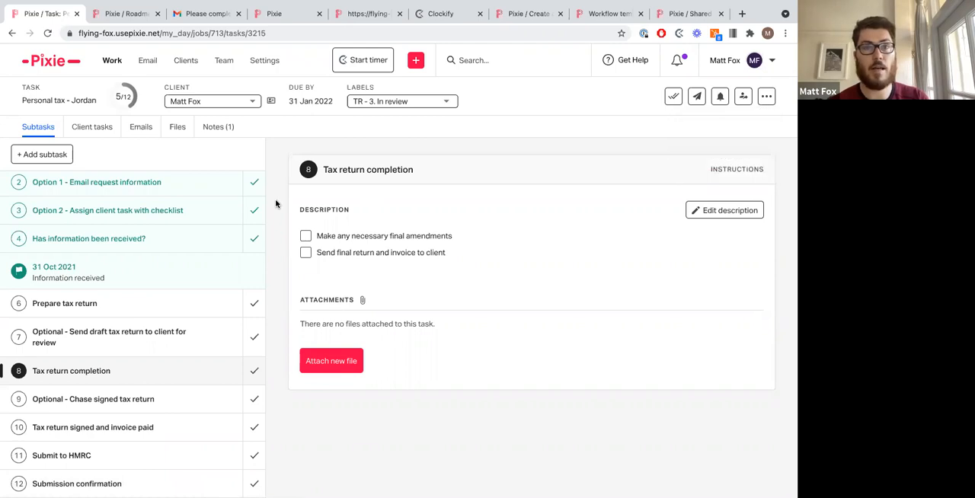
# Step: Select all clients and pick the 'Personal tax - latest' template to schedule for them, then cancel
pyautogui.click(178, 64)
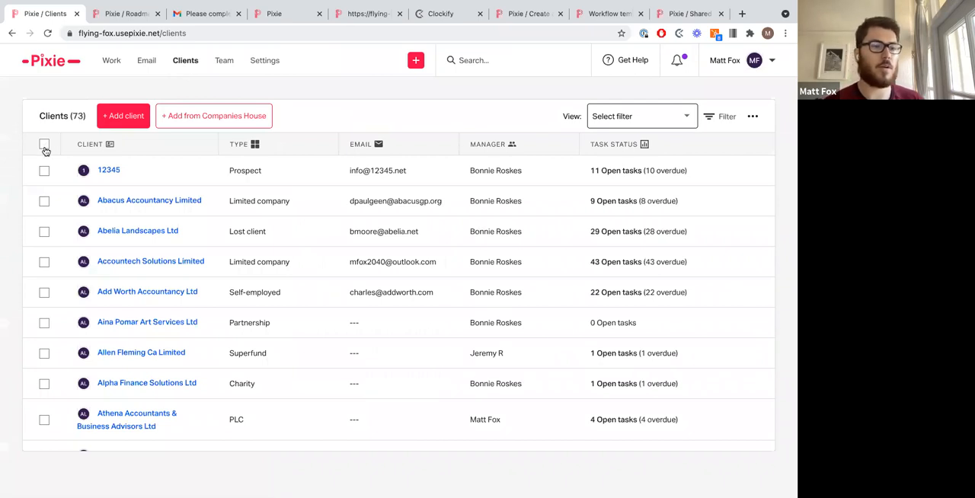
pyautogui.click(45, 145)
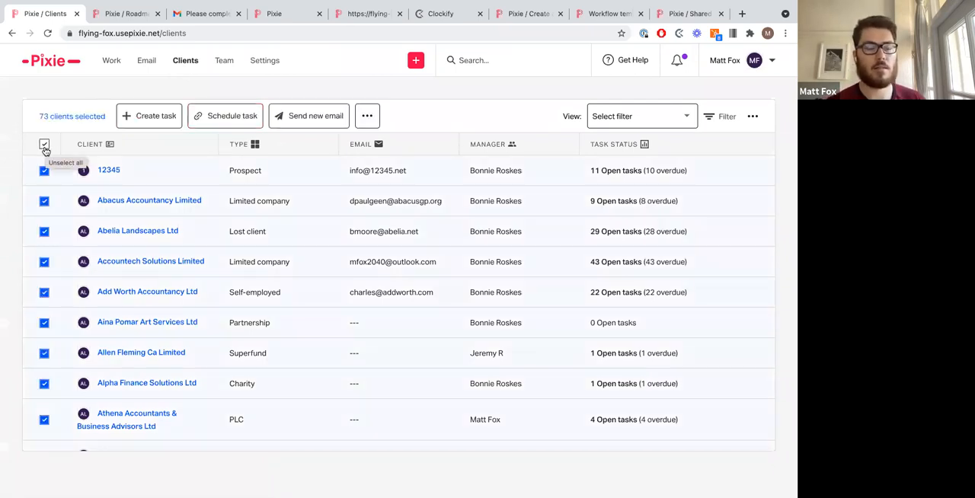
pyautogui.click(214, 119)
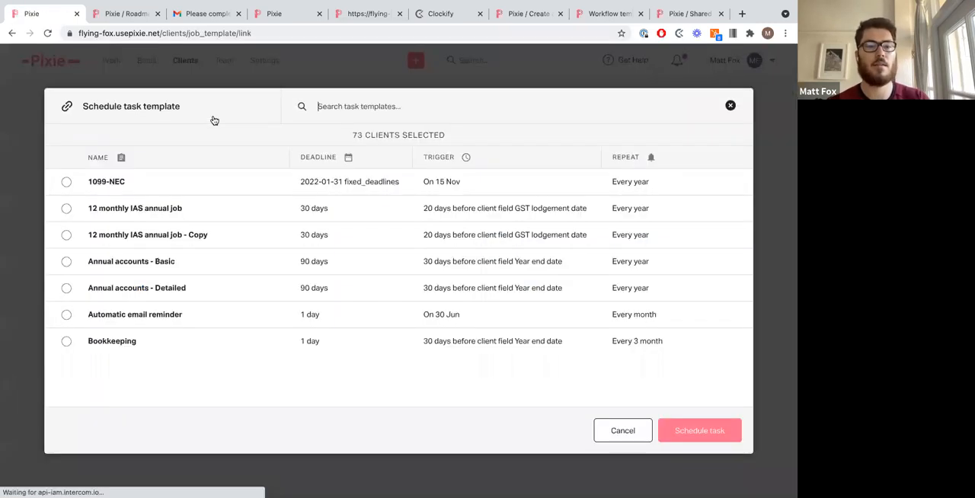
pyautogui.write('latest')
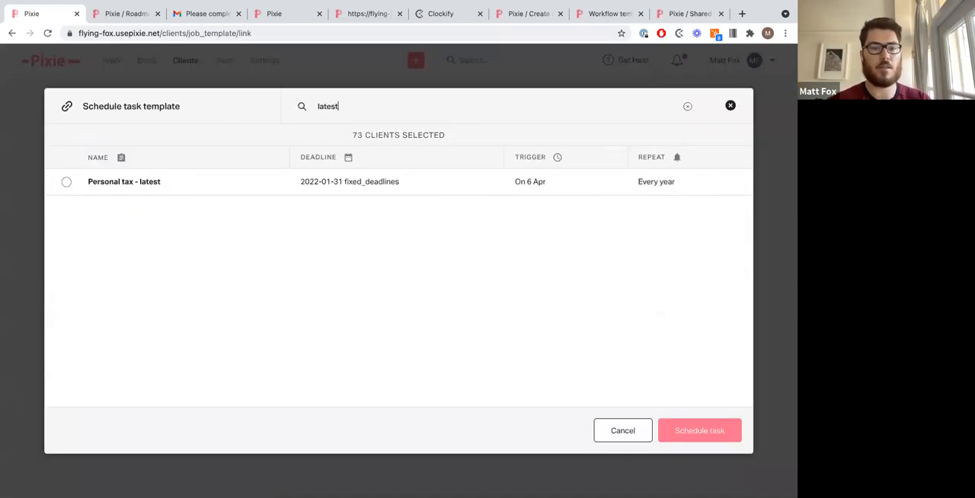
pyautogui.click(67, 182)
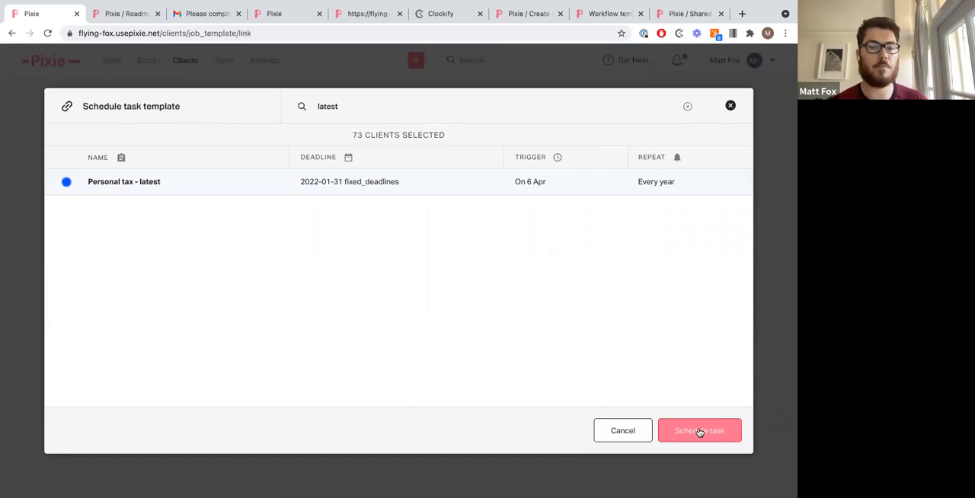
pyautogui.click(621, 431)
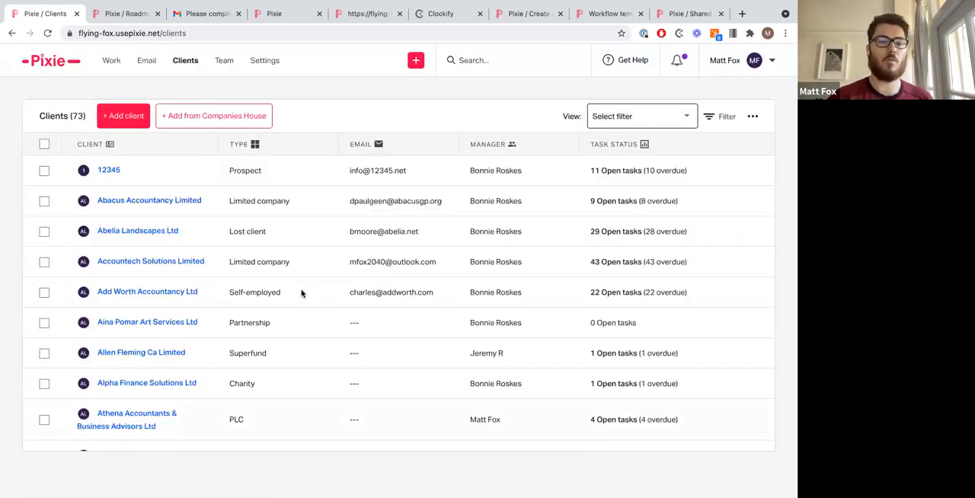
# Step: Browse the client list's selection options and saved view filters
pyautogui.click(44, 144)
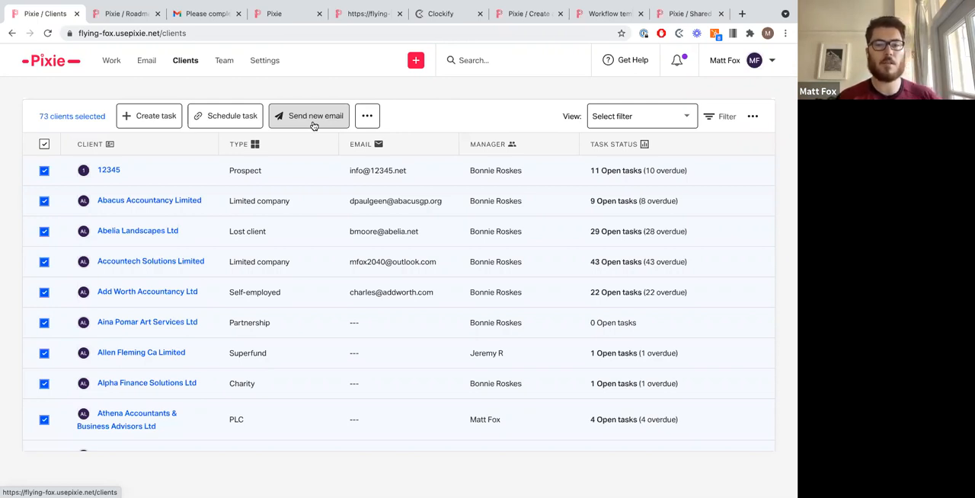
pyautogui.click(45, 144)
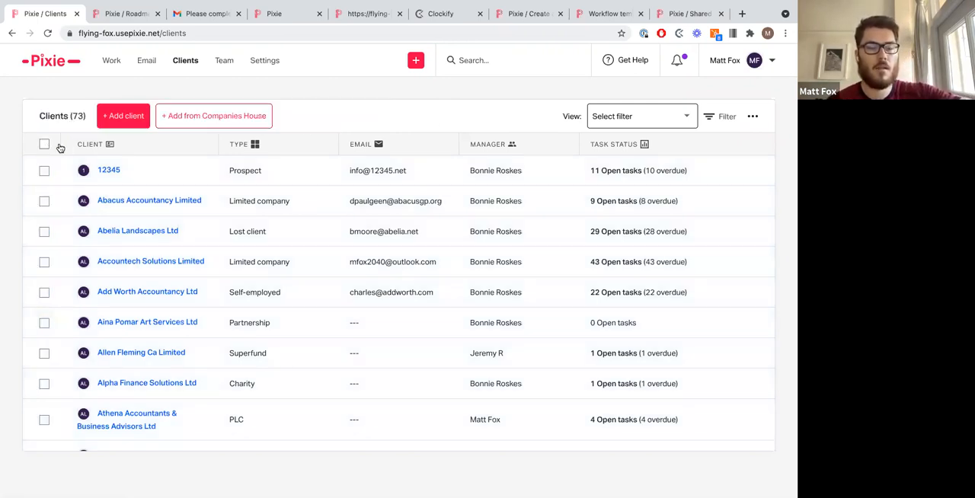
pyautogui.click(607, 119)
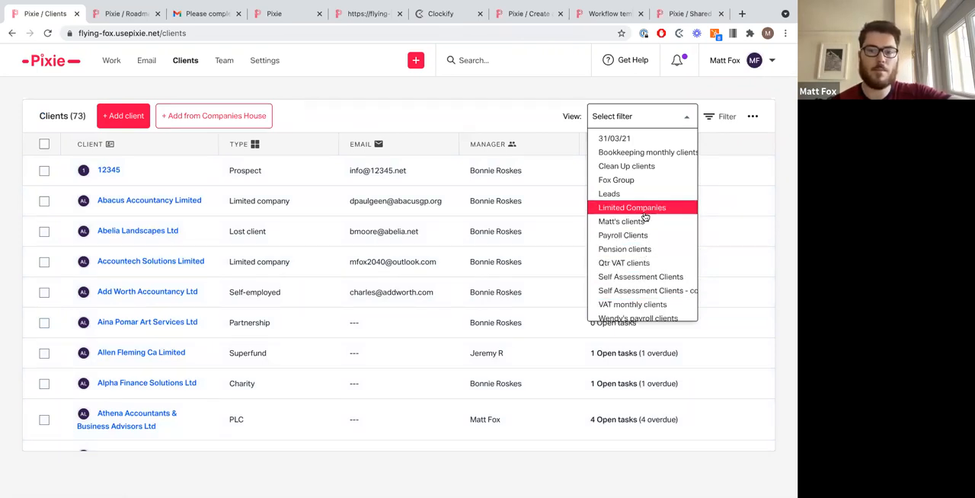
pyautogui.click(414, 87)
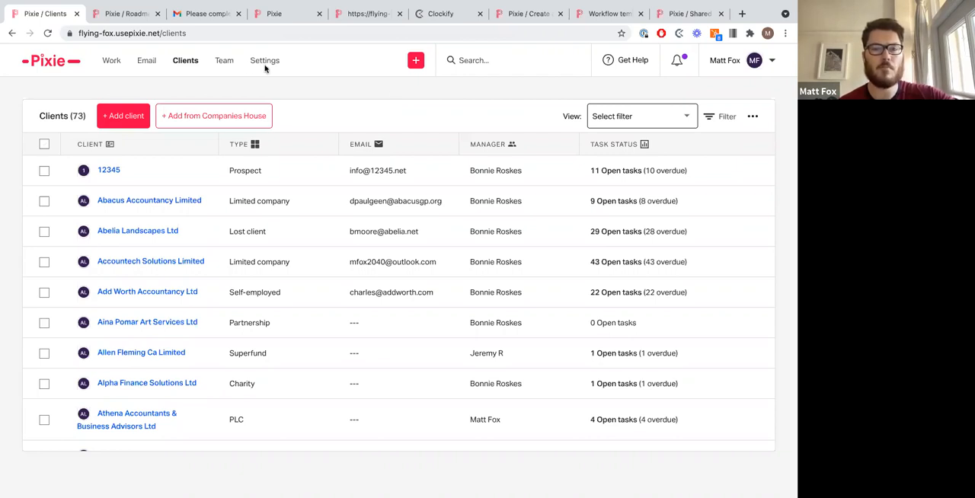
# Step: Open the workspace task labels settings
pyautogui.click(266, 64)
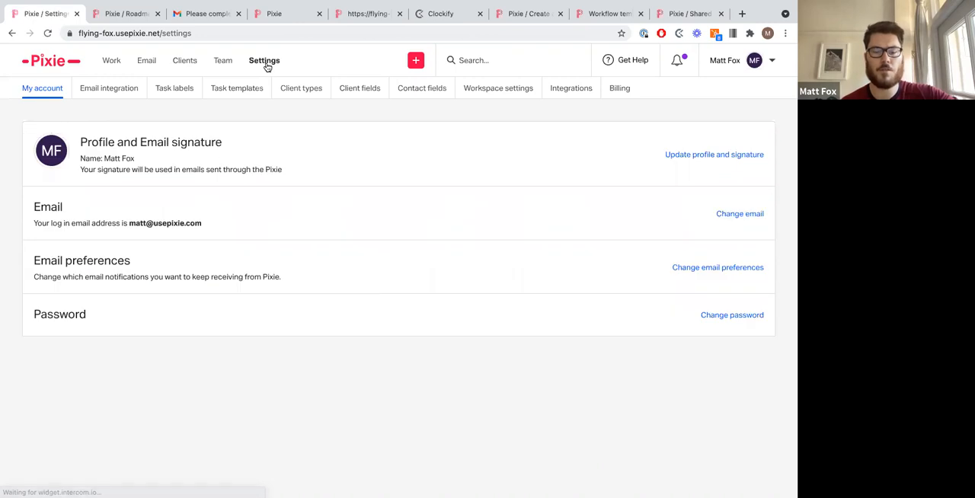
pyautogui.click(190, 86)
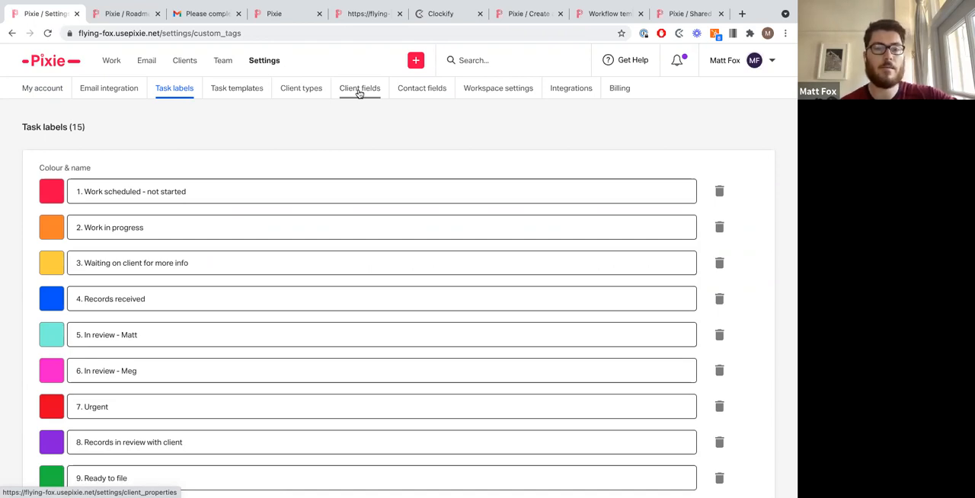
# Step: Search for the client 'fox', open its client page and inspect the master code for secure files
pyautogui.click(526, 59)
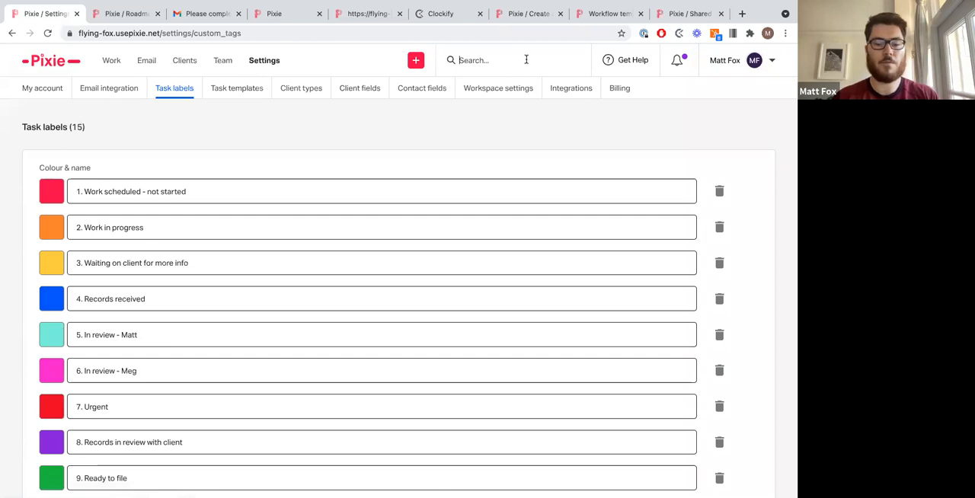
pyautogui.write('fox')
pyautogui.click(526, 137)
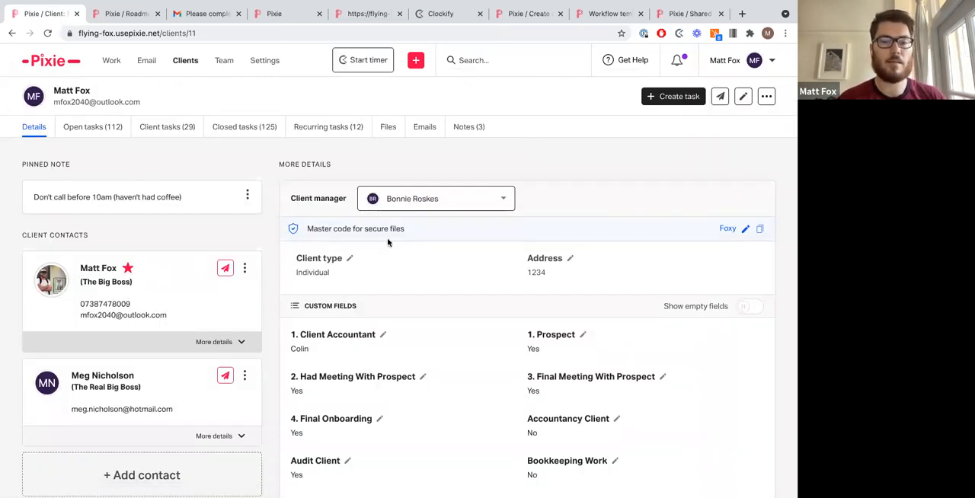
pyautogui.tripleClick(349, 230)
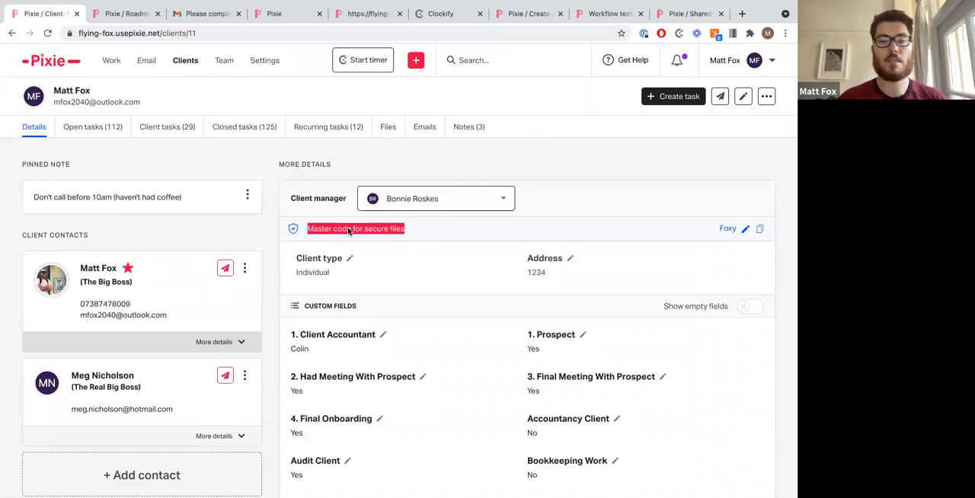
pyautogui.click(349, 230)
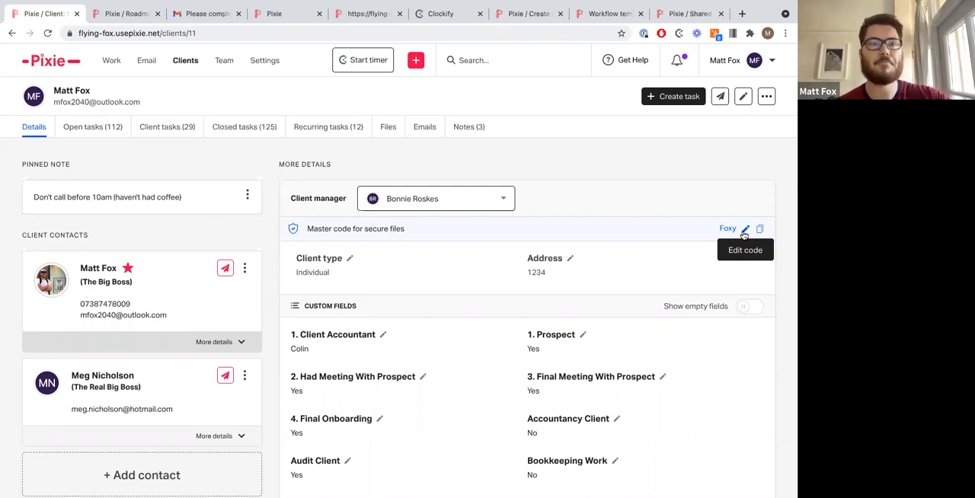
# Step: Filter the team work report to tasks created from the 'Personal tax - latest' template
pyautogui.click(229, 65)
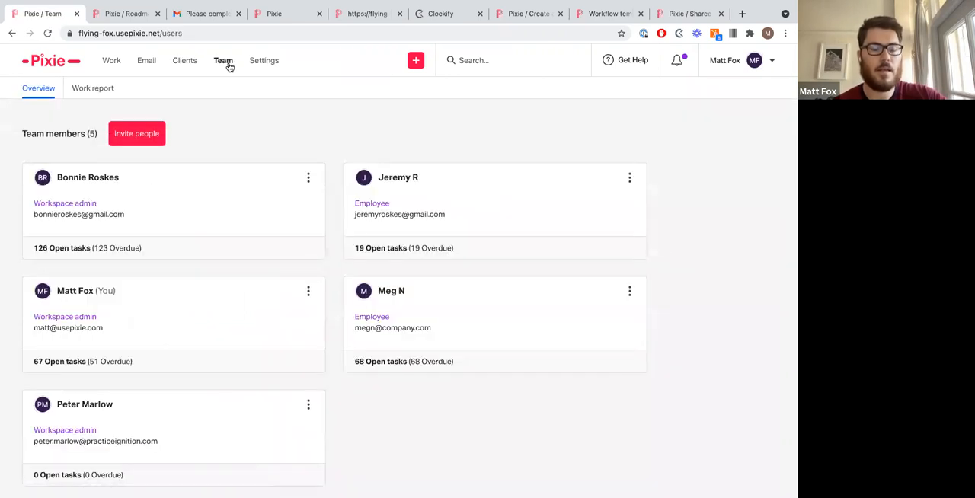
pyautogui.click(79, 96)
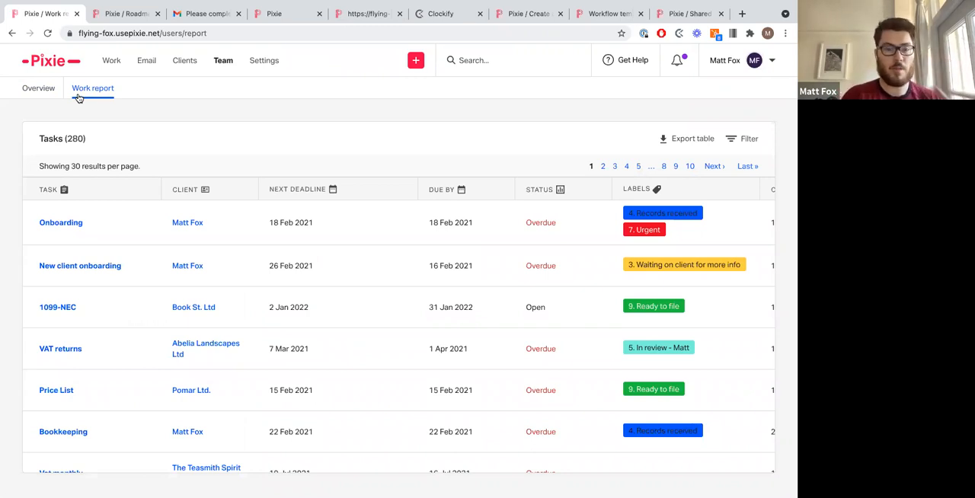
pyautogui.click(743, 141)
pyautogui.click(303, 170)
pyautogui.scroll(-5, 300, 232)
pyautogui.click(297, 277)
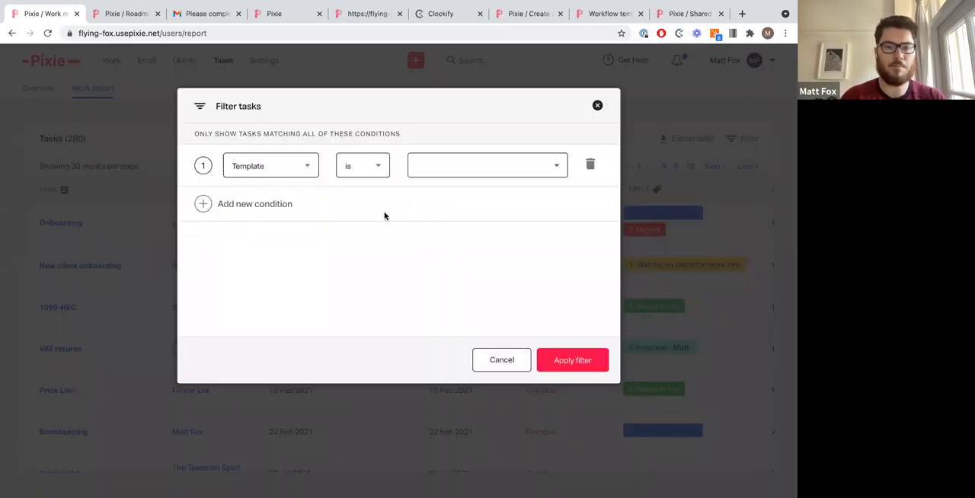
pyautogui.click(452, 167)
pyautogui.write('late')
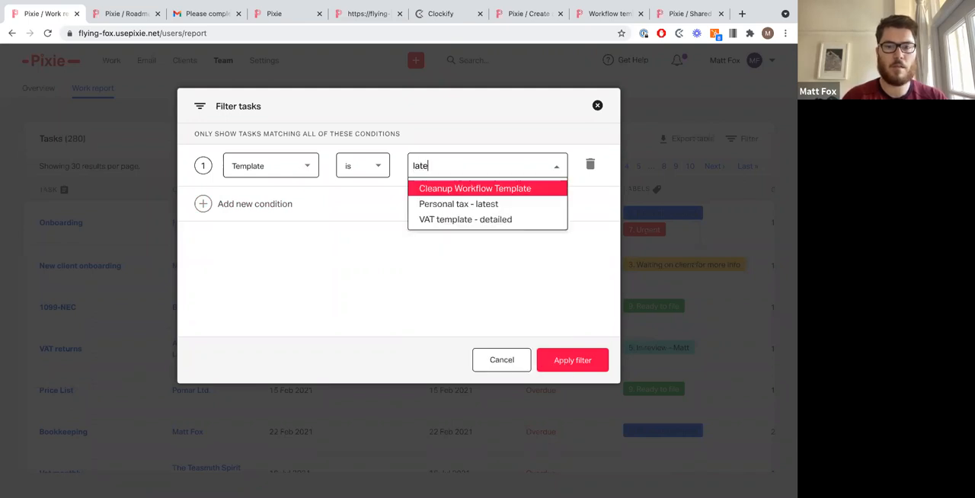
pyautogui.click(457, 204)
pyautogui.click(569, 364)
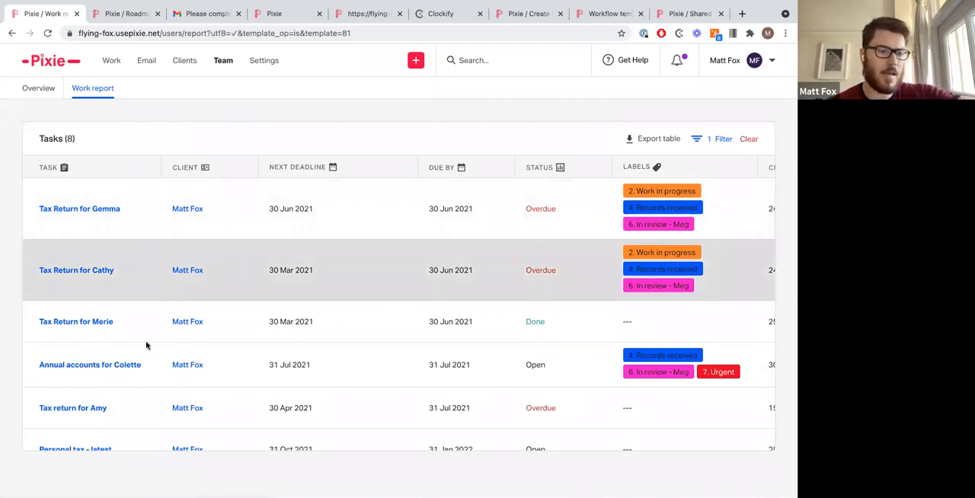
# Step: Review the filtered report's deadlines, labels, owners, assignees and template columns
pyautogui.scroll(-3, 350, 373)
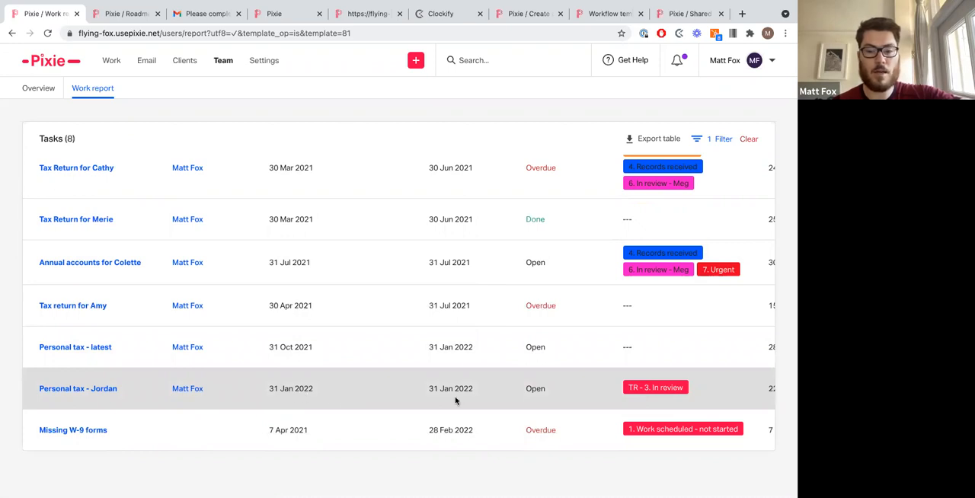
pyautogui.hscroll(4, 555, 386)
pyautogui.hscroll(5, 556, 387)
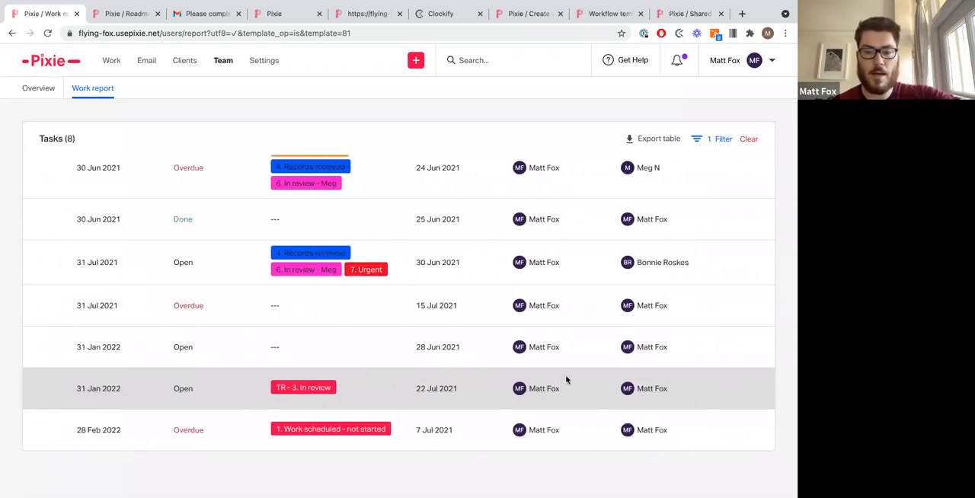
pyautogui.hscroll(8, 512, 388)
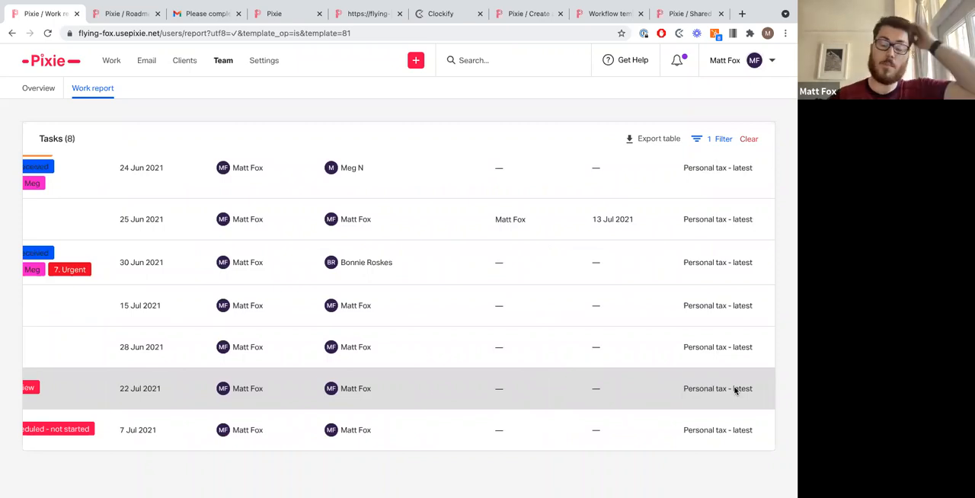
pyautogui.scroll(3, 735, 390)
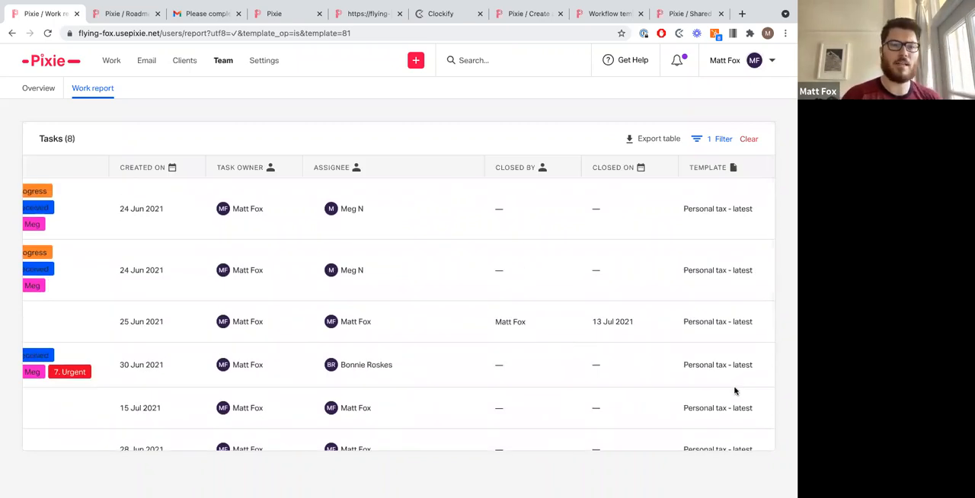
pyautogui.hscroll(-10, 736, 391)
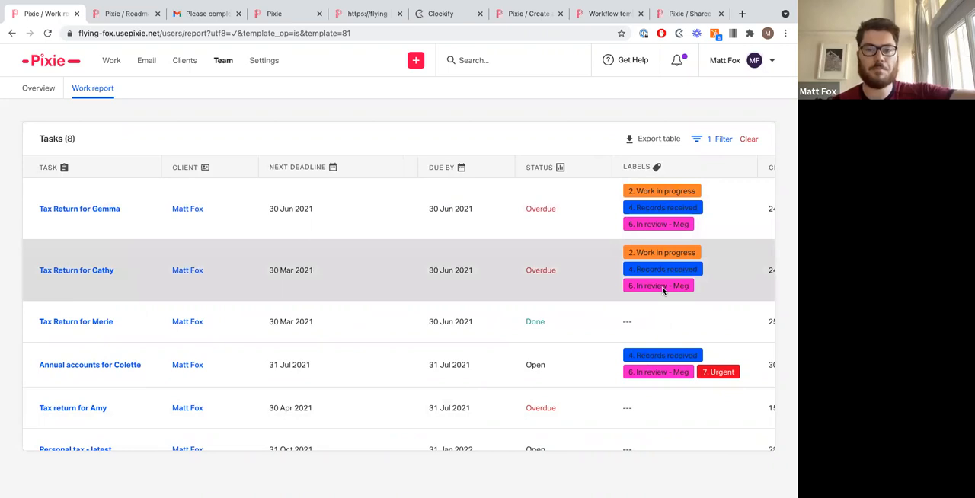
pyautogui.click(47, 92)
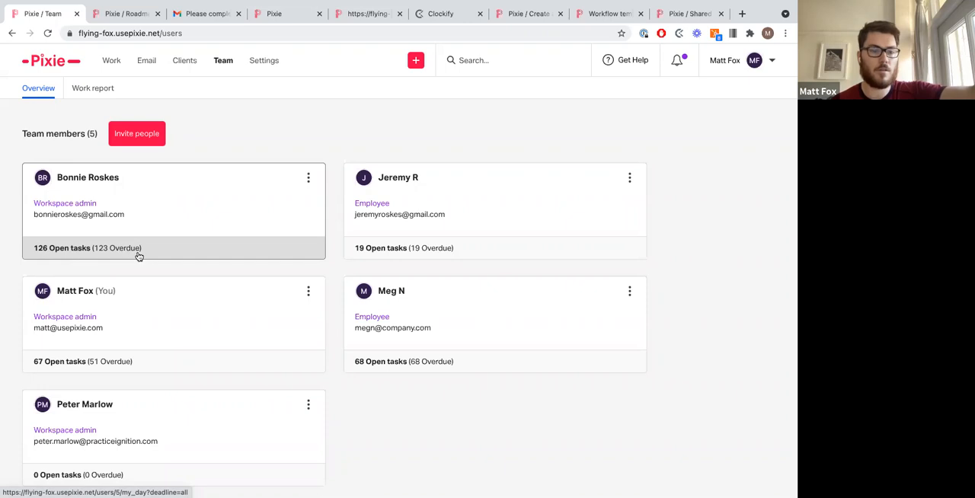
pyautogui.click(190, 230)
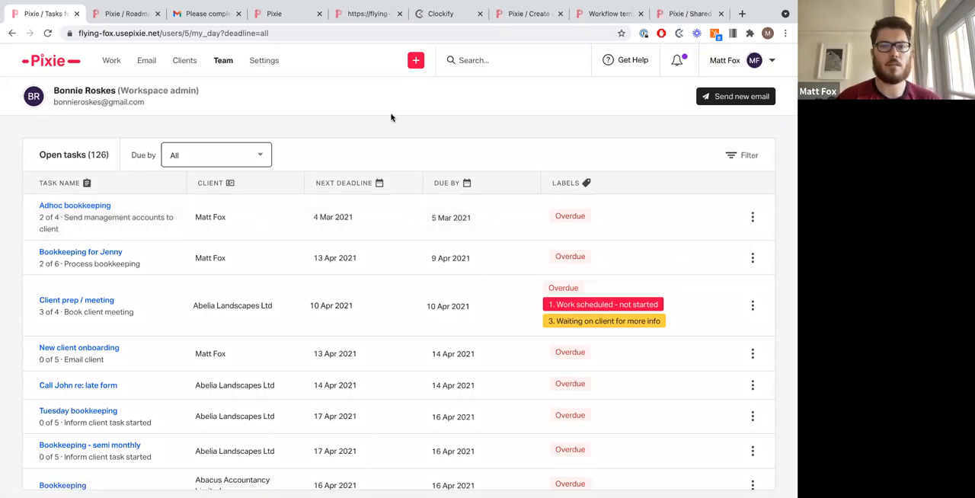
pyautogui.hotkey('ctrl', 'Left')
pyautogui.press('Right')
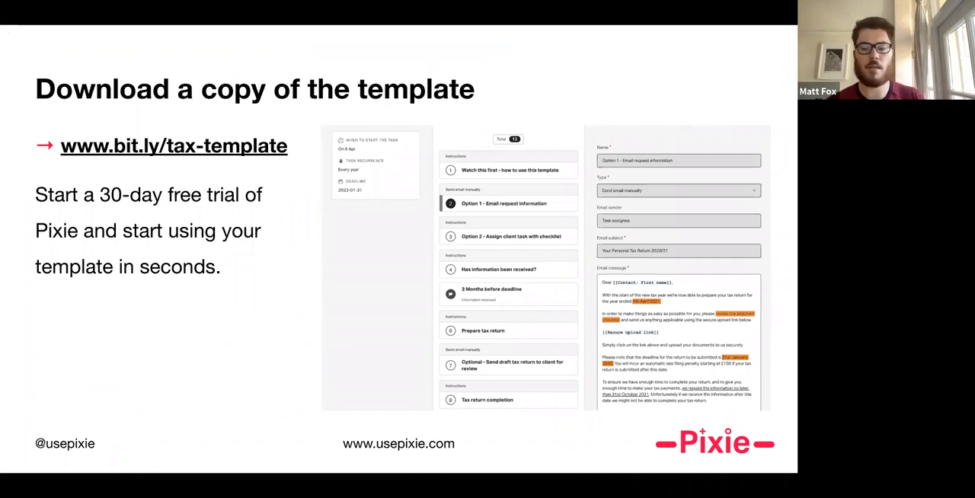
pyautogui.press('Right')
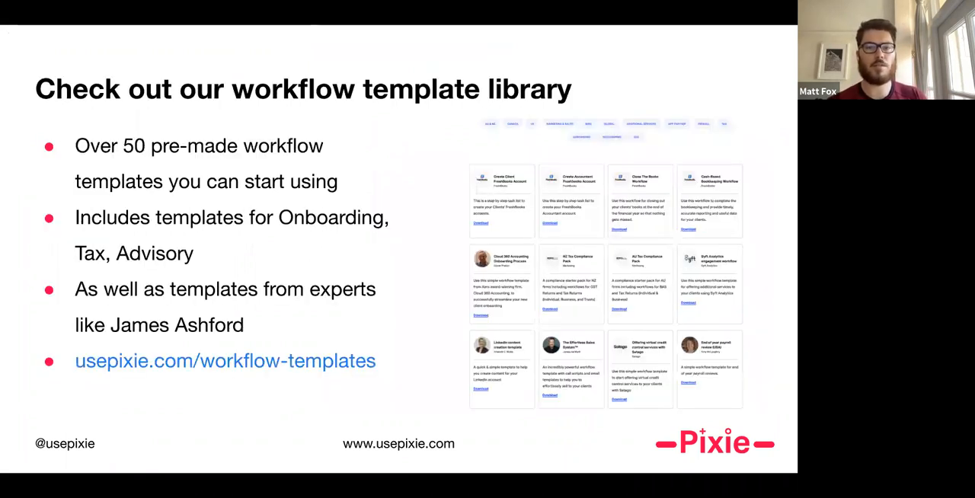
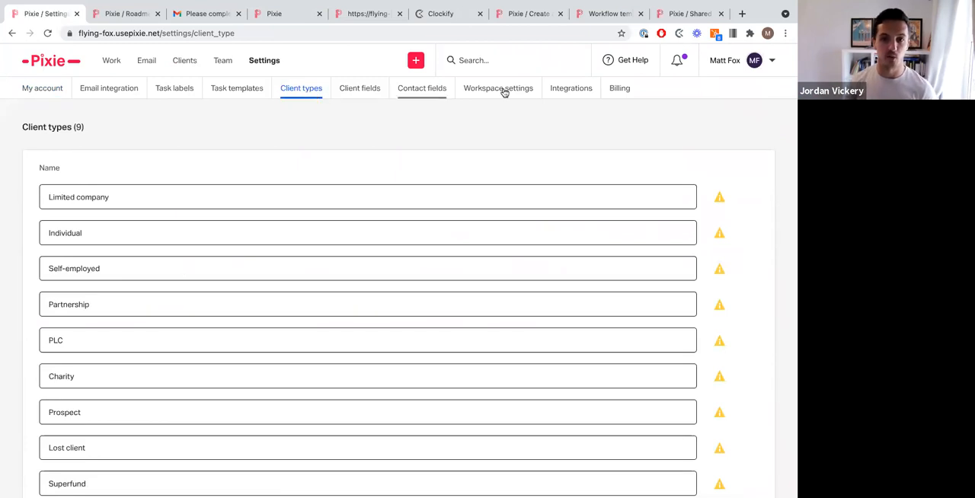
# Step: Open the Pixie help centre in a new tab and browse the Getting Started with Pixie collection
pyautogui.click(582, 93)
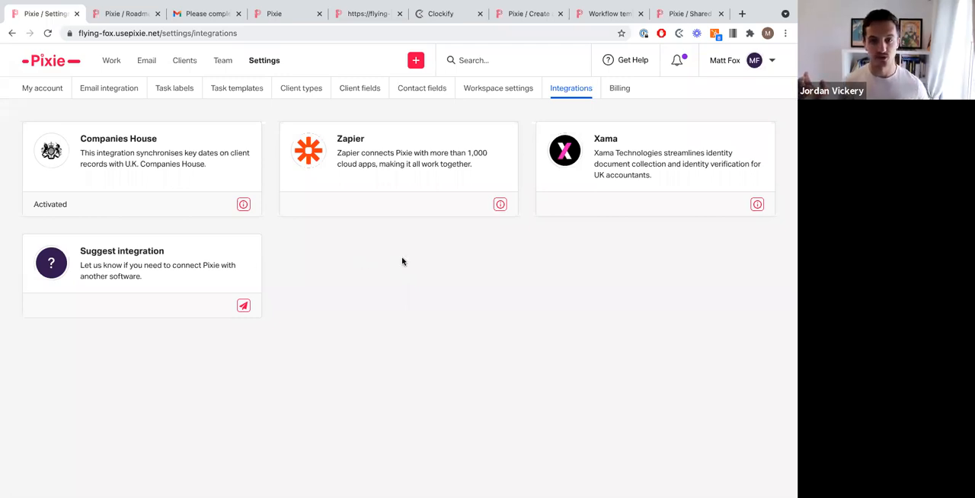
pyautogui.click(742, 14)
pyautogui.click(595, 52)
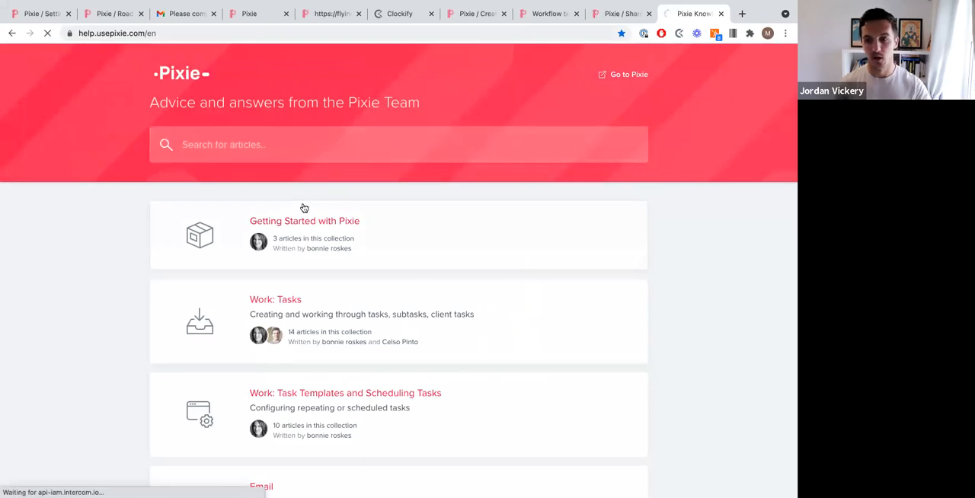
pyautogui.click(304, 207)
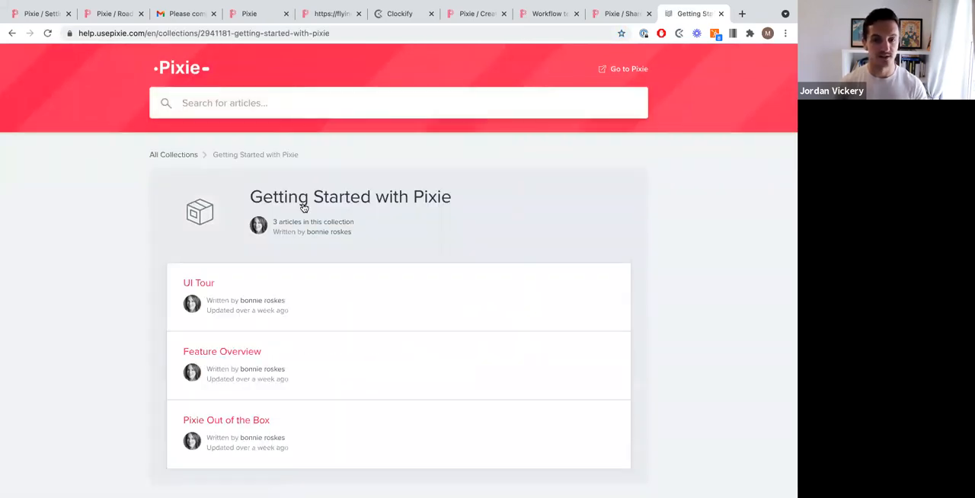
# Step: Search the help centre for 'template' and open the Template Libraries article
pyautogui.write('template')
pyautogui.press('Return')
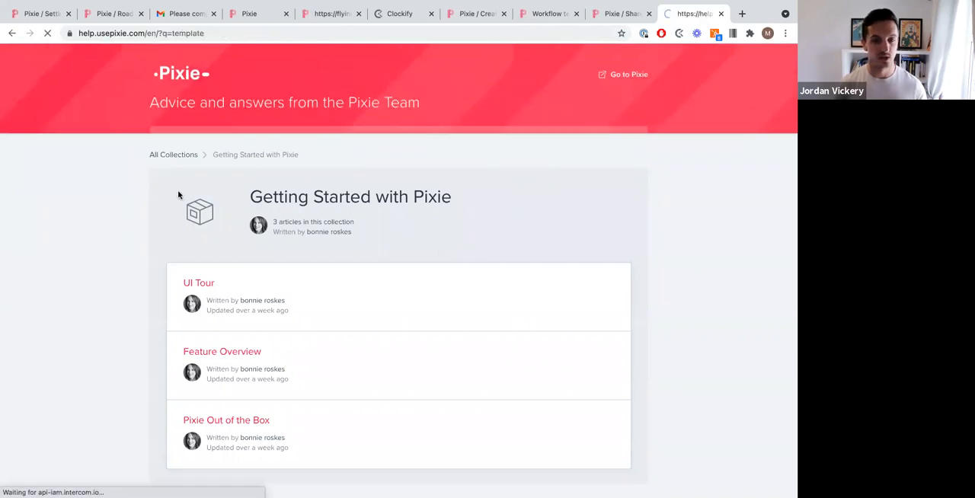
pyautogui.scroll(-4, 179, 196)
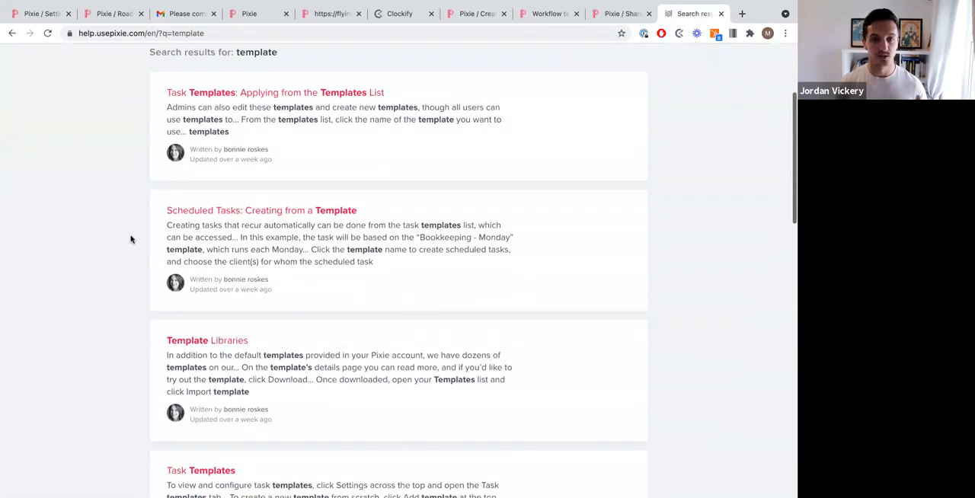
pyautogui.scroll(-2, 131, 239)
pyautogui.click(214, 284)
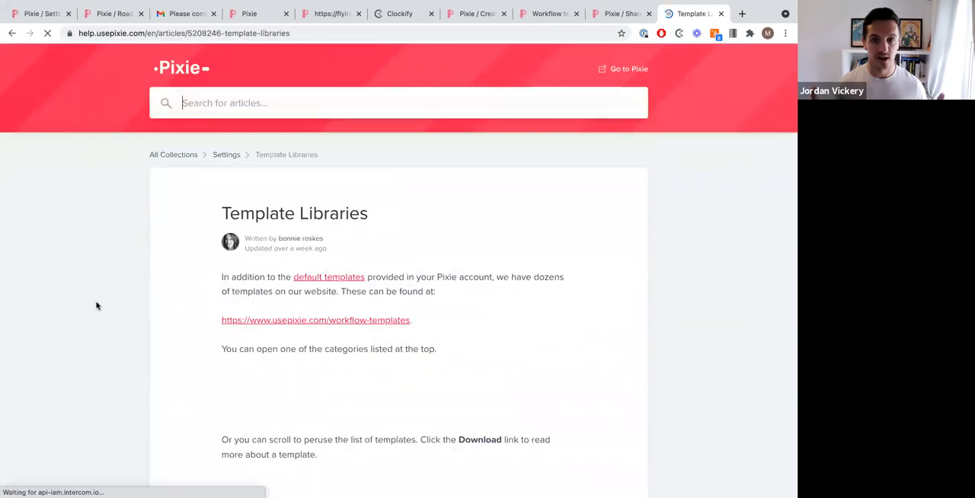
# Step: Read through the Template Libraries article and follow its default templates link to the Task Templates article
pyautogui.scroll(-5, 86, 308)
pyautogui.scroll(-15, 85, 310)
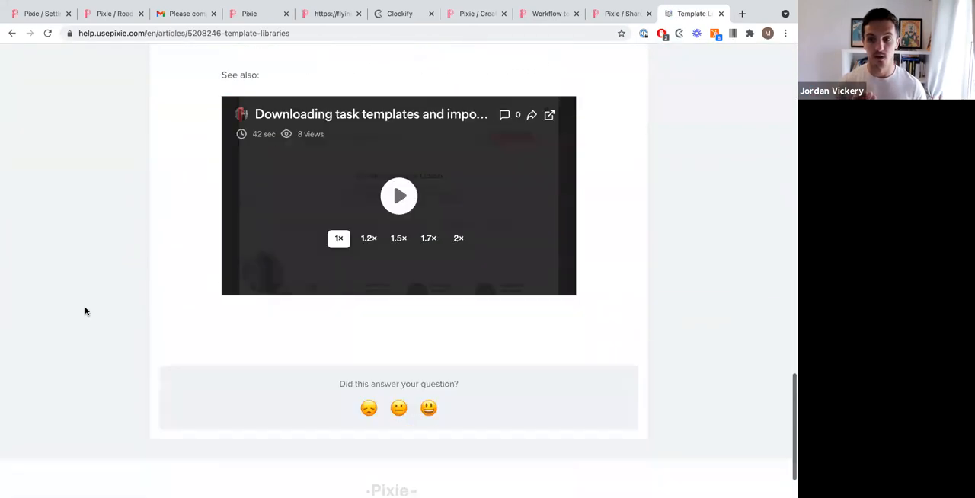
pyautogui.scroll(20, 84, 310)
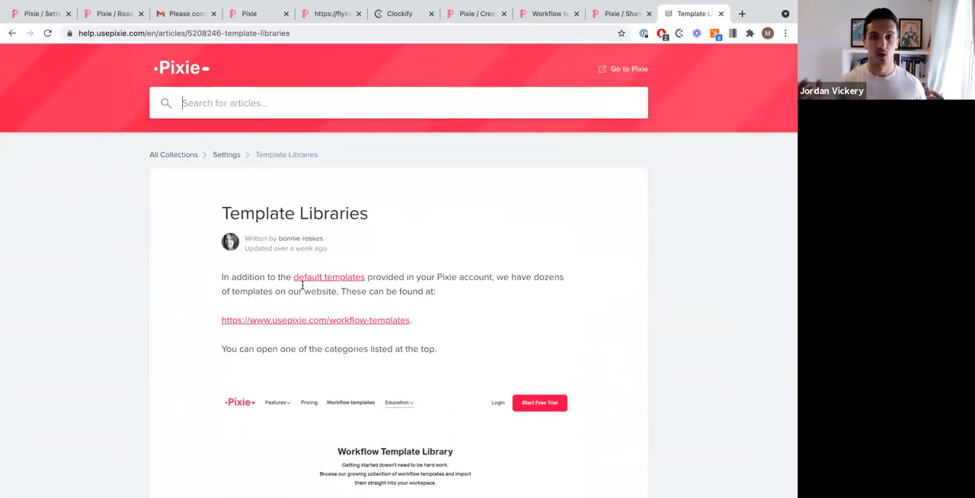
pyautogui.click(328, 277)
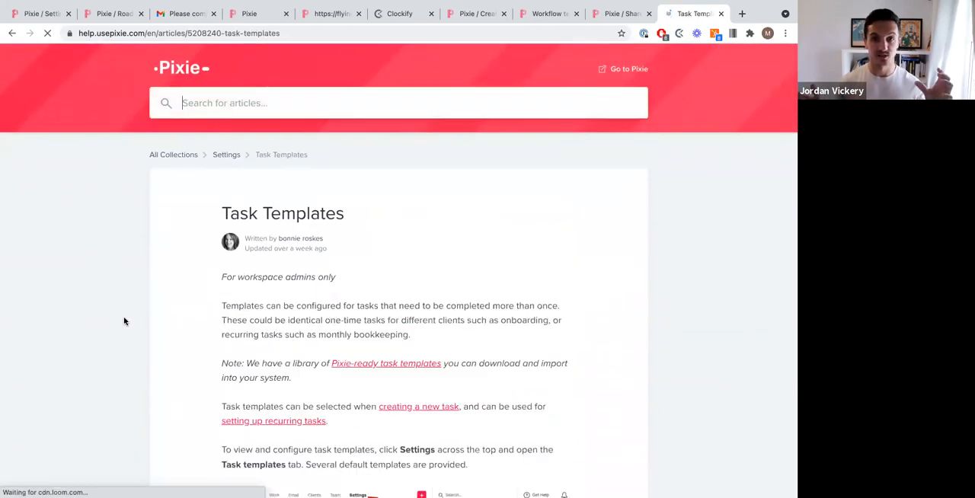
# Step: Scroll through the Task Templates article and follow its link to the Pixie-ready task templates library
pyautogui.scroll(-5, 124, 321)
pyautogui.scroll(-15, 124, 321)
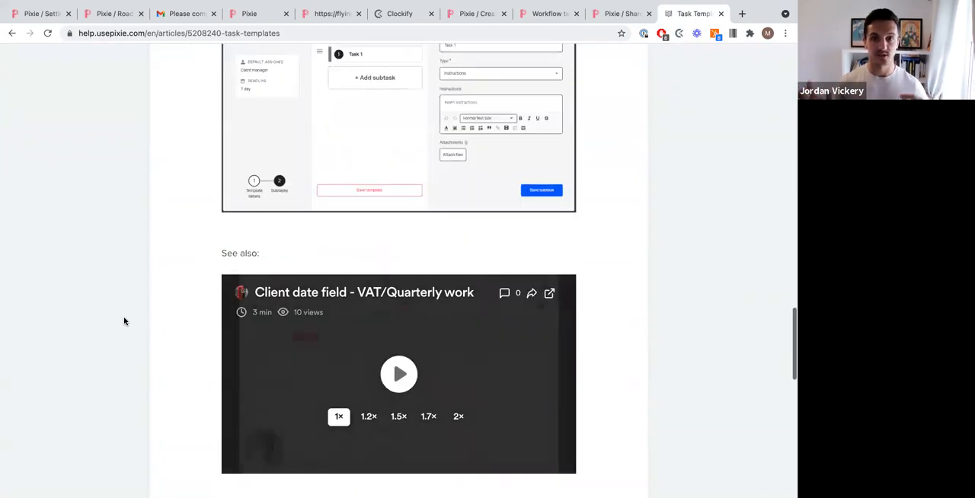
pyautogui.scroll(20, 124, 321)
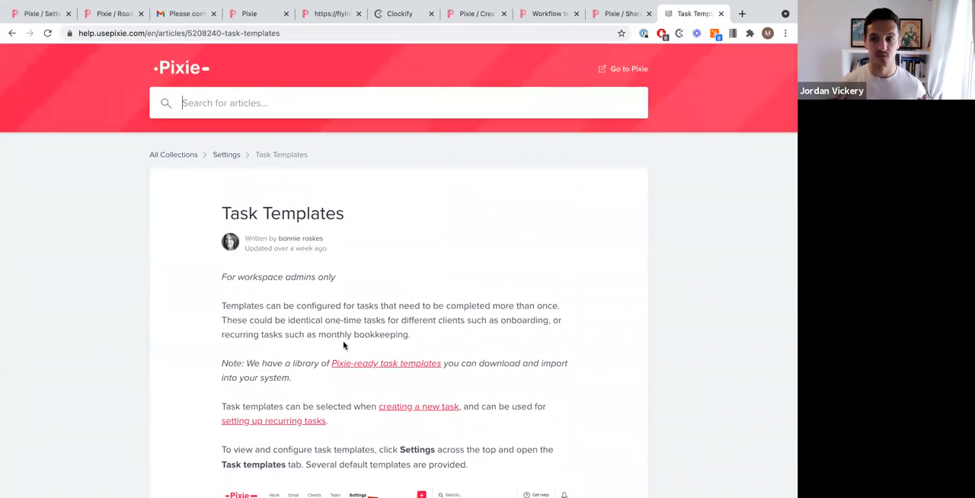
pyautogui.click(392, 365)
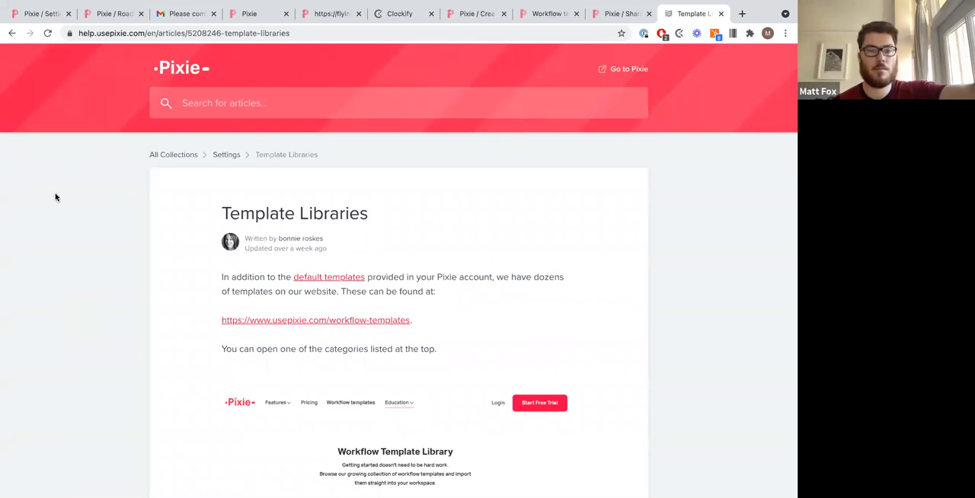
# Step: Show the Get Help menu's documentation option, switching between the Pixie workspace and help centre tabs
pyautogui.click(45, 17)
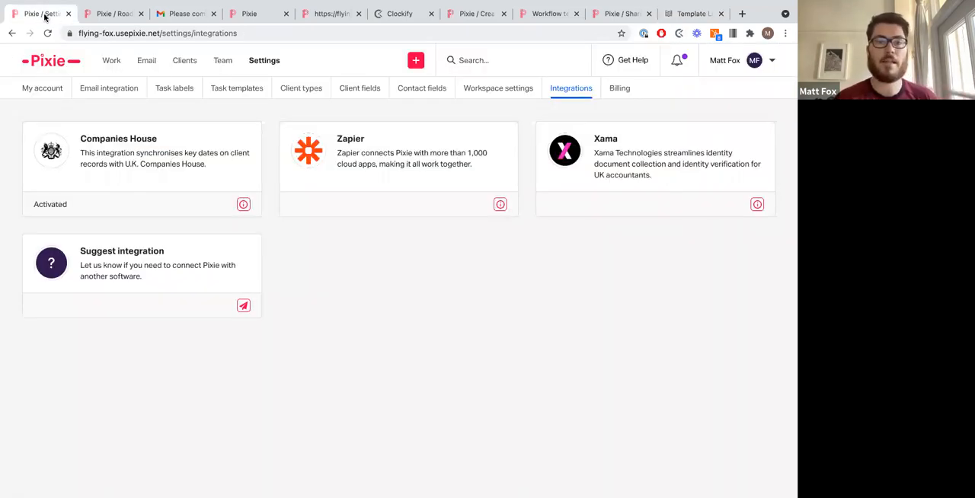
pyautogui.click(610, 66)
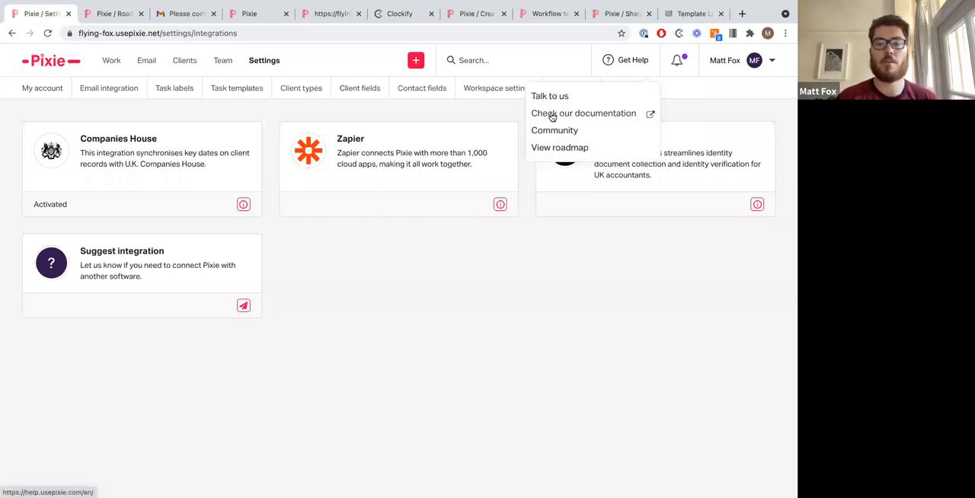
pyautogui.click(684, 15)
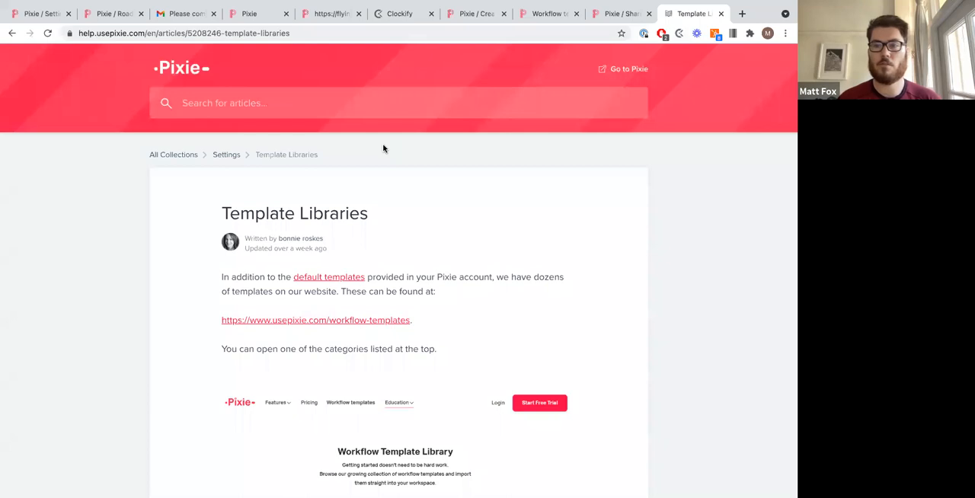
pyautogui.click(43, 17)
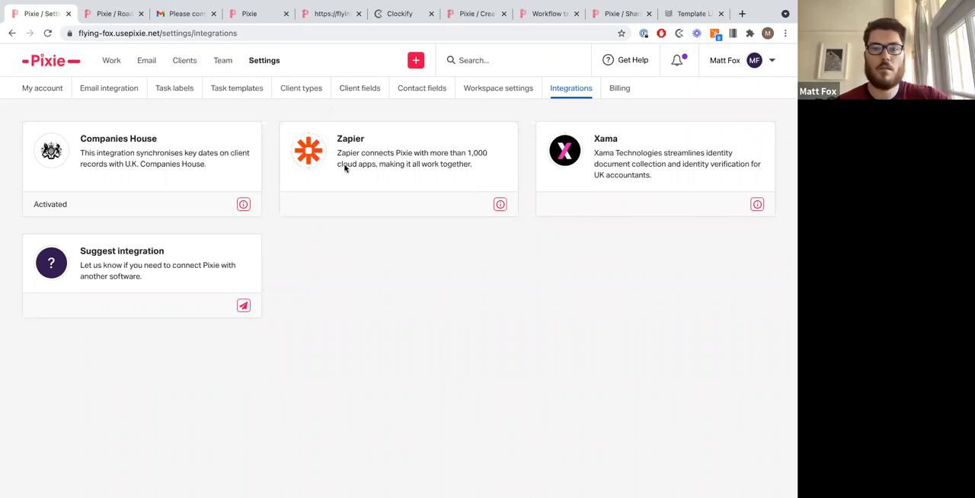
pyautogui.hotkey('ctrl', 'Left')
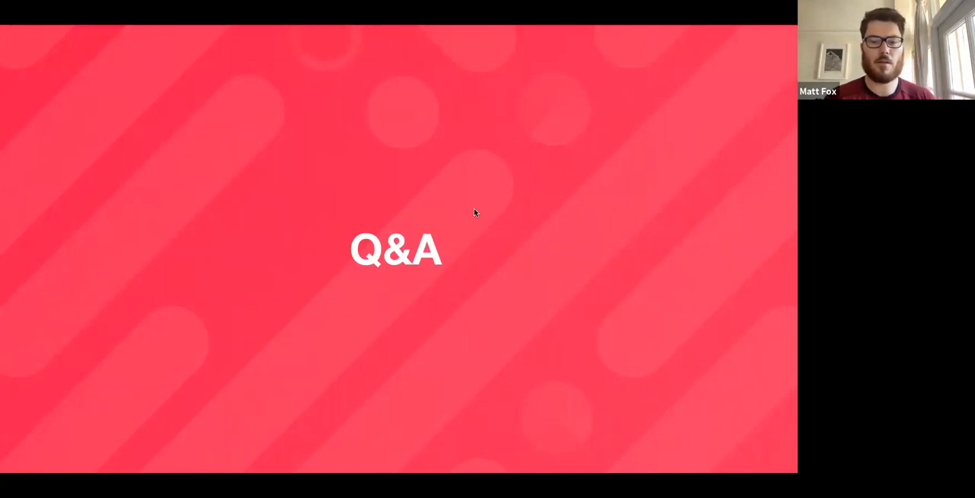
pyautogui.hotkey('ctrl', 'Right')
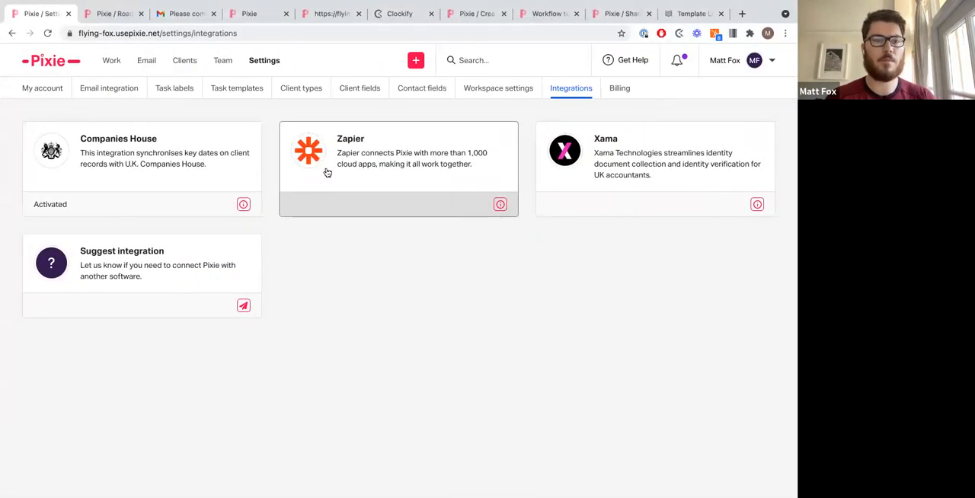
# Step: Open My account settings and view the profile and email signature editor without saving changes
pyautogui.click(27, 105)
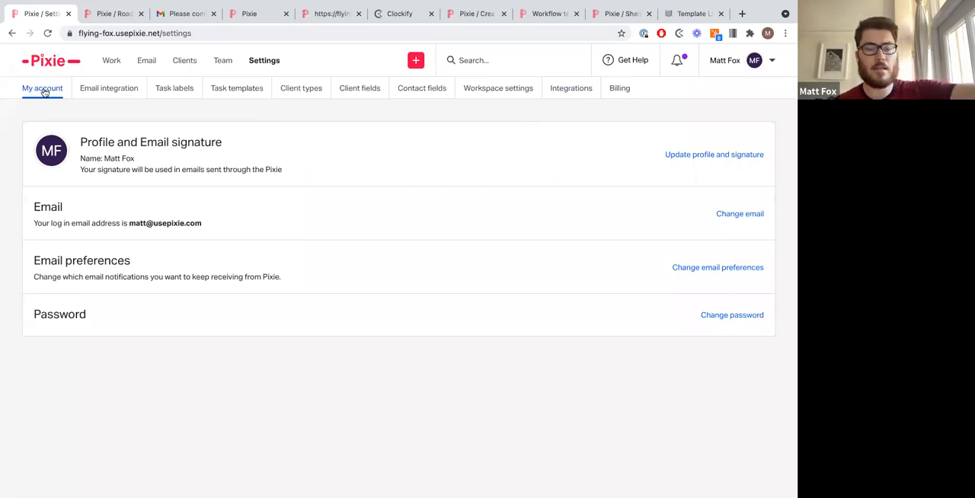
pyautogui.tripleClick(148, 150)
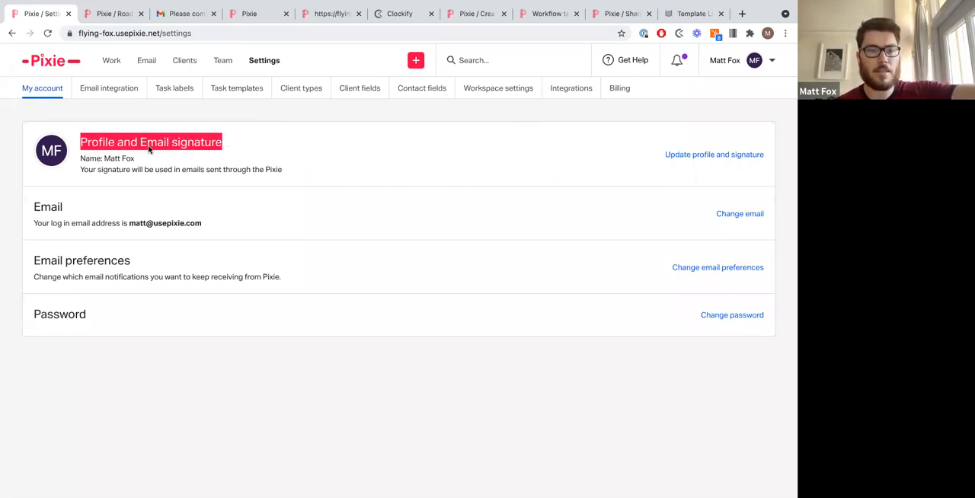
pyautogui.click(149, 150)
pyautogui.click(722, 157)
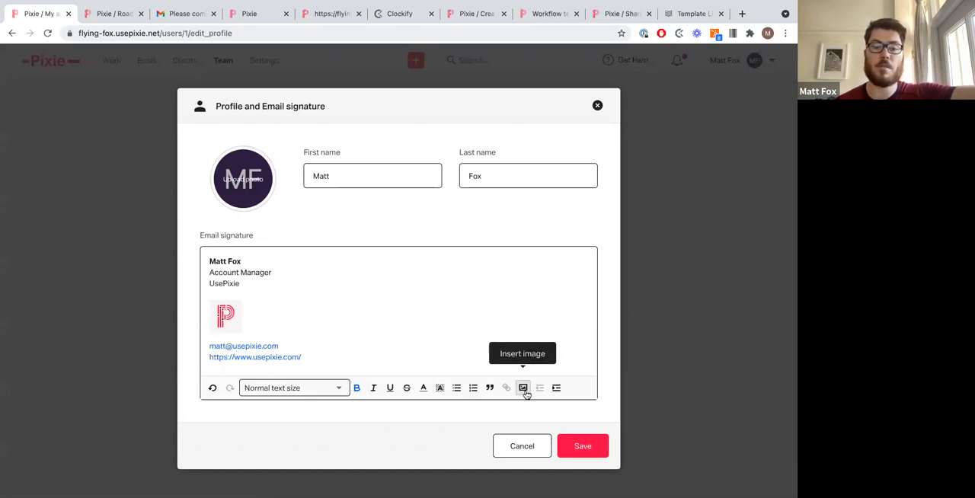
pyautogui.click(524, 440)
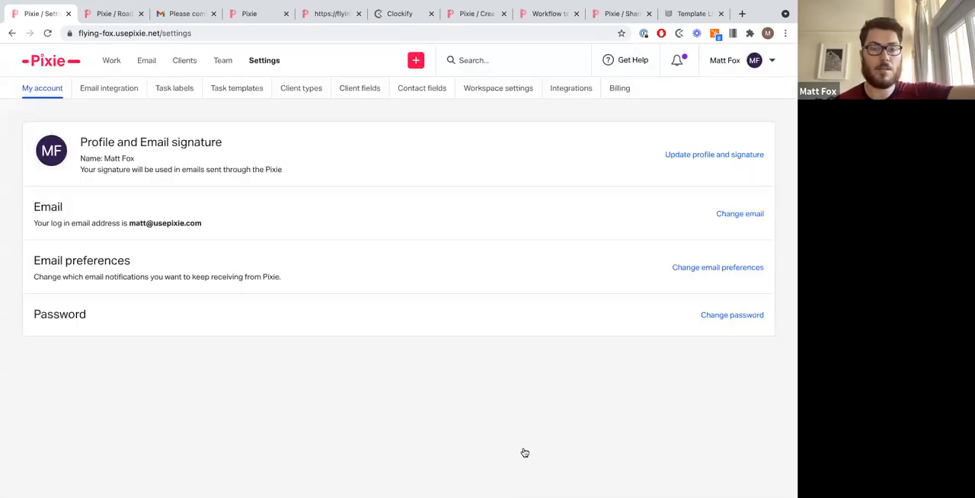
# Step: Open the Team overview and view the first team member's Edit user dialog, then close it
pyautogui.click(229, 69)
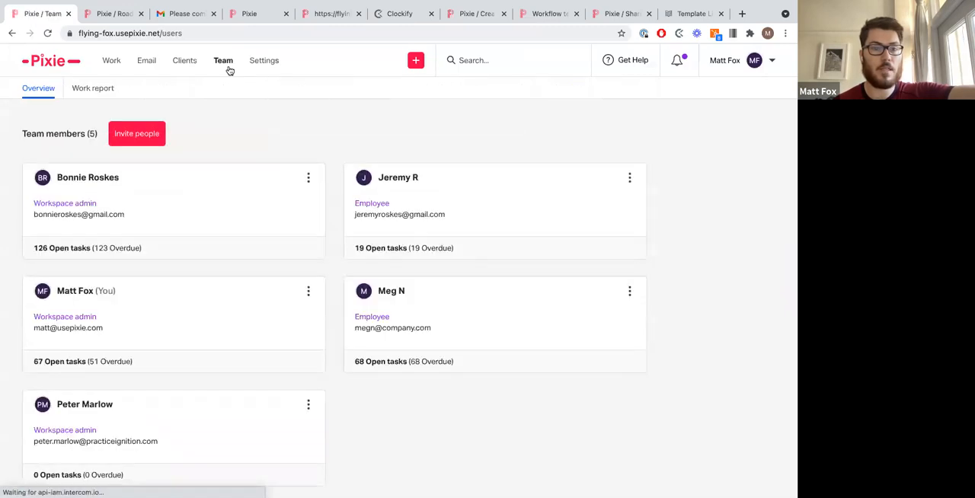
pyautogui.click(308, 180)
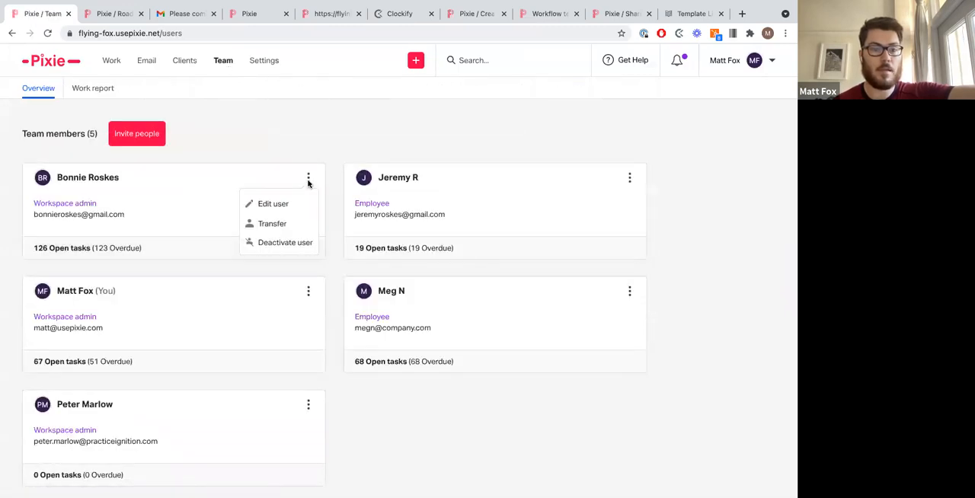
pyautogui.click(305, 207)
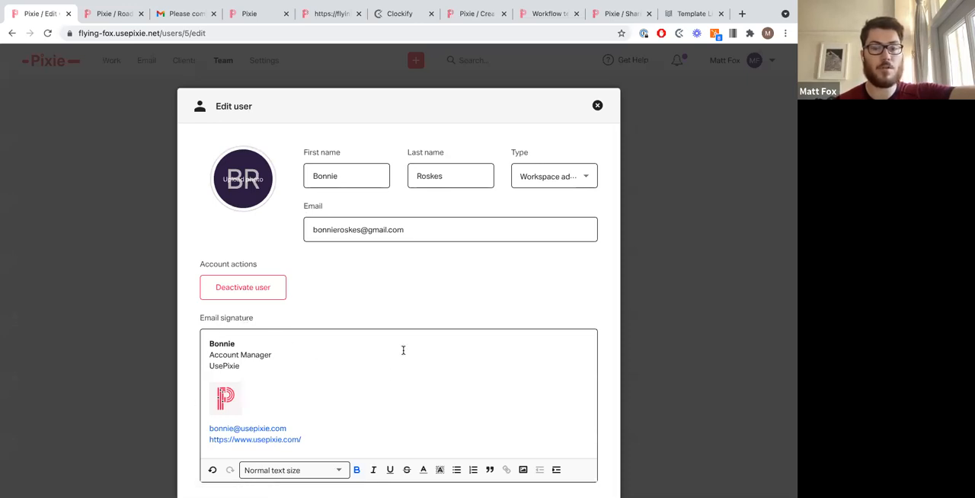
pyautogui.click(598, 106)
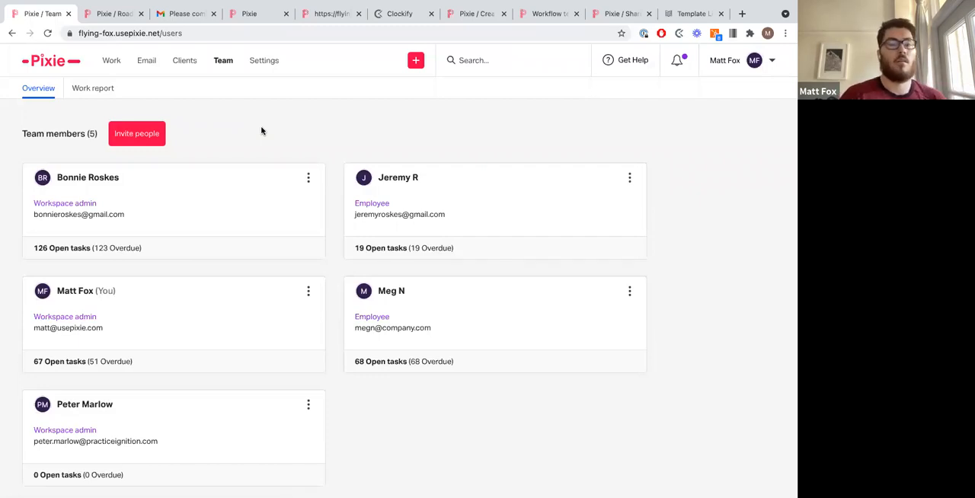
pyautogui.hotkey('ctrl', 'Left')
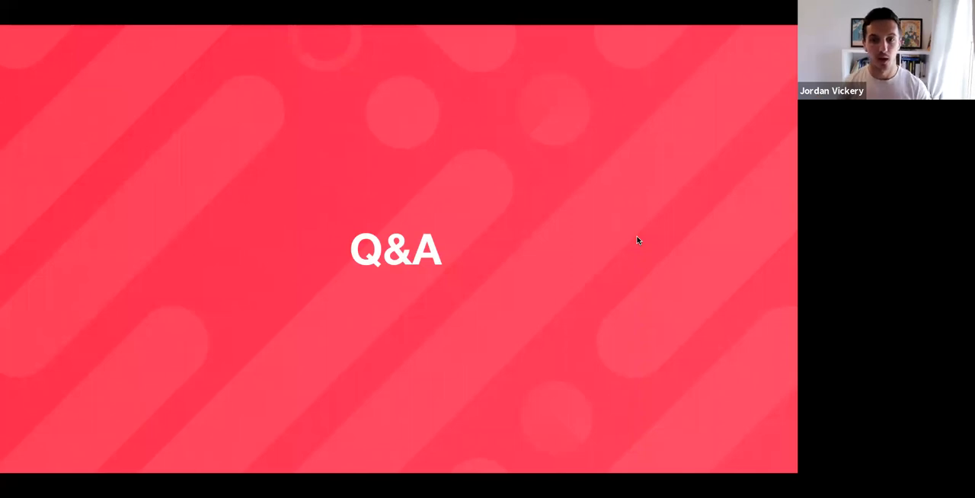
pyautogui.hotkey('ctrl', 'Right')
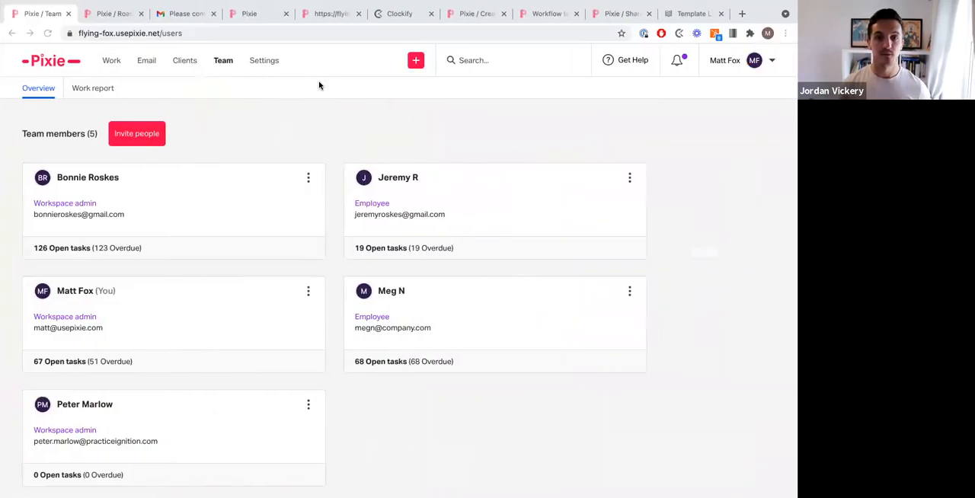
# Step: Open the Task templates list in Settings
pyautogui.click(264, 62)
pyautogui.click(242, 97)
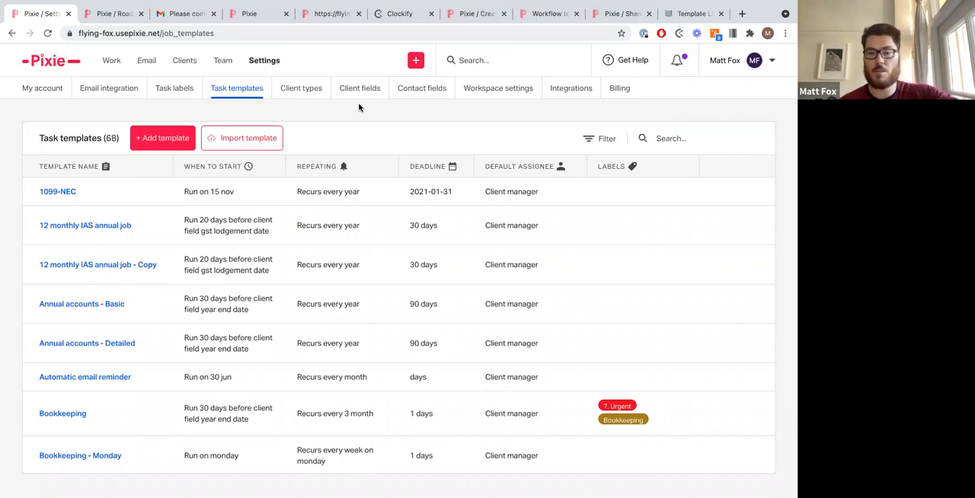
# Step: Select the clients 12345, Abelia Landscapes Ltd, Aina Pomar Art Services Ltd and Alpha Finance Solutions Ltd in the clients list
pyautogui.click(185, 64)
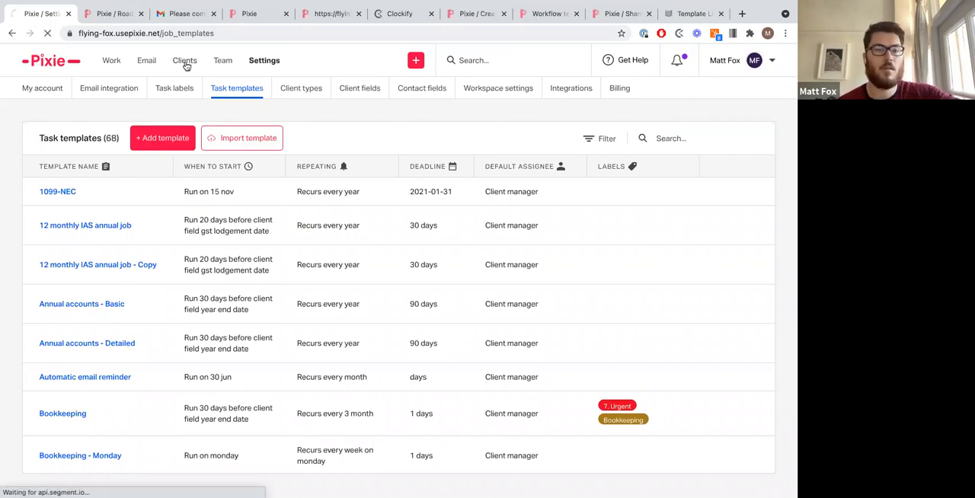
pyautogui.click(44, 170)
pyautogui.click(44, 232)
pyautogui.click(44, 323)
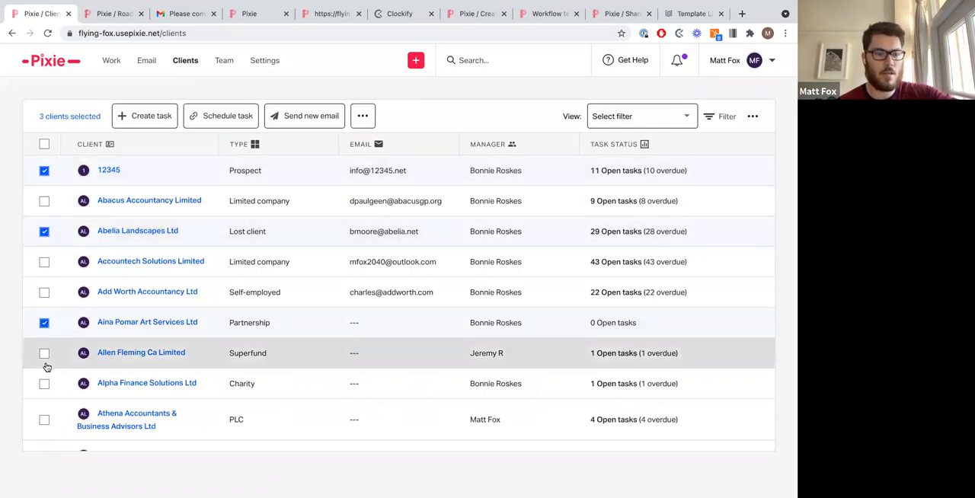
pyautogui.click(44, 385)
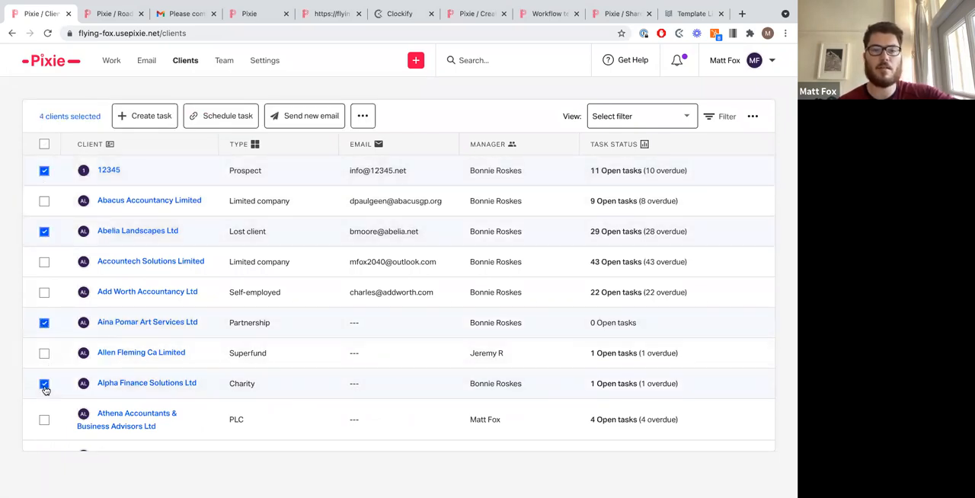
# Step: Open the schedule dialog for the selected clients, search templates for bookkeeping, pick Bookkeeping - Monthly, then cancel
pyautogui.click(252, 122)
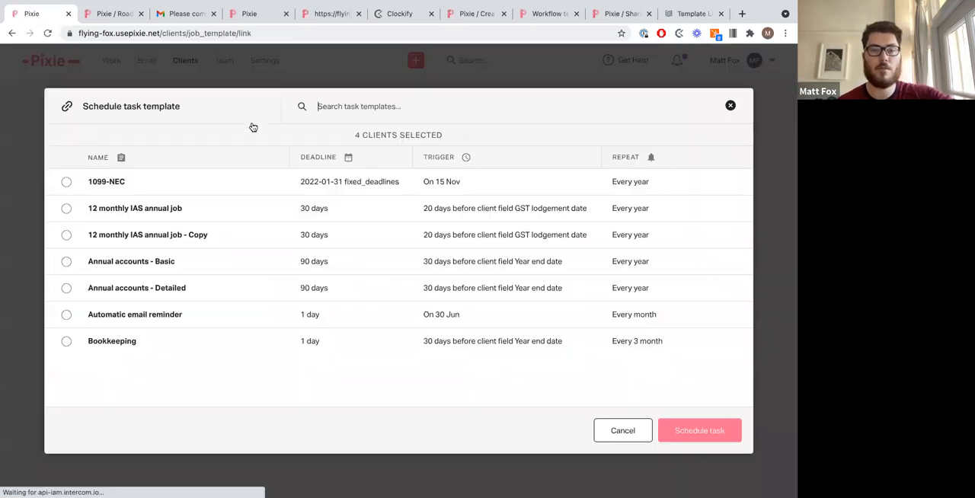
pyautogui.write('bookkep')
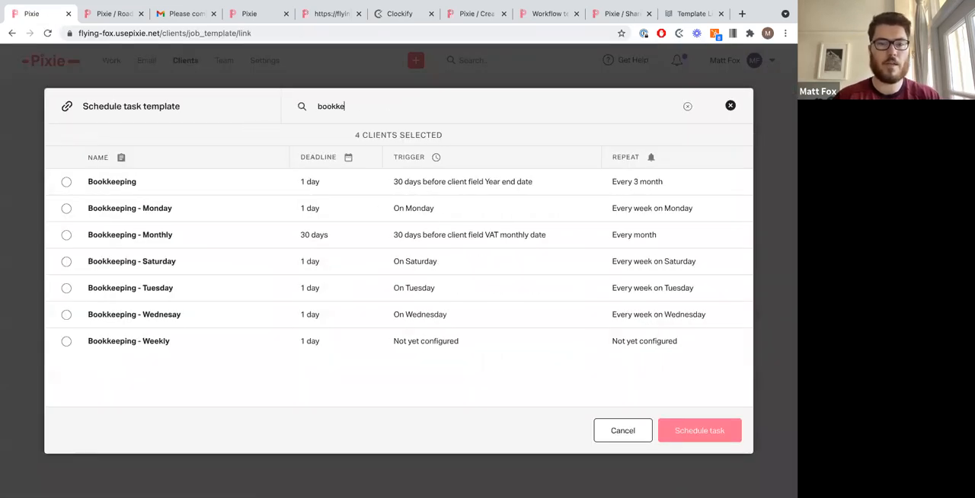
pyautogui.press('BackSpace')
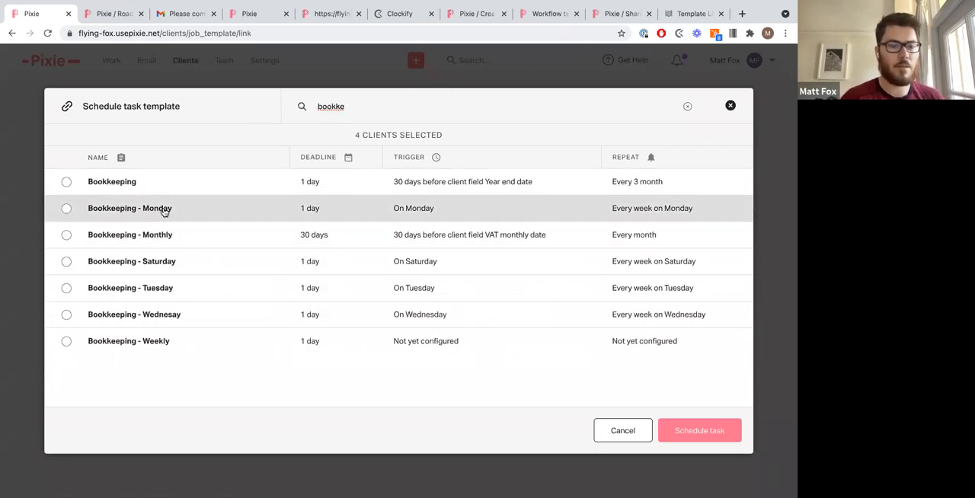
pyautogui.click(66, 236)
pyautogui.click(685, 432)
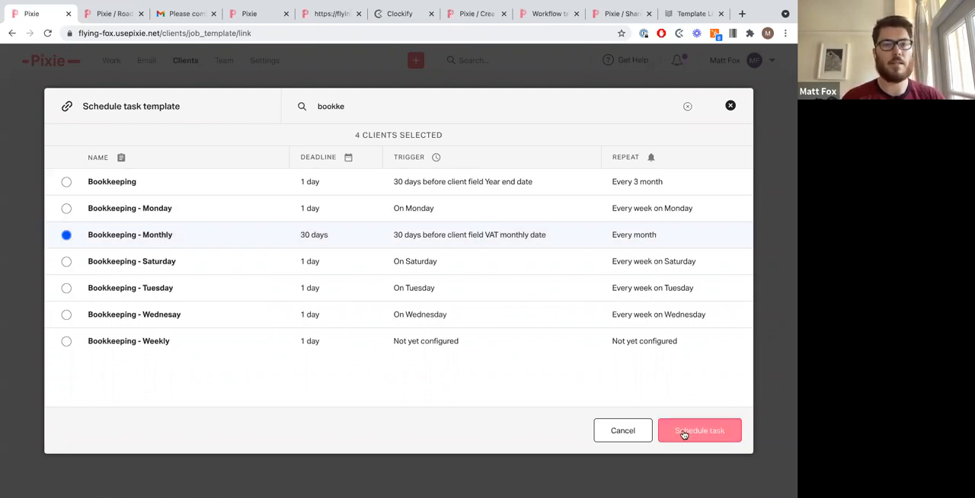
pyautogui.click(622, 431)
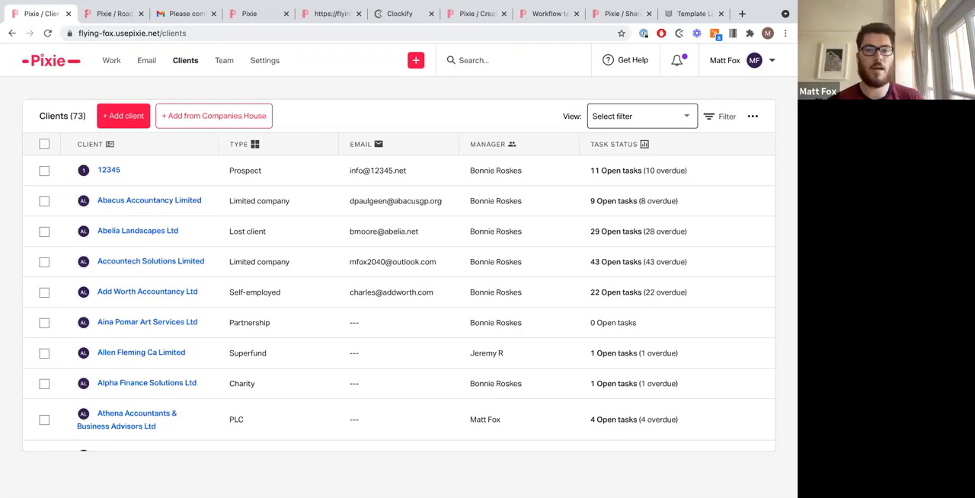
pyautogui.hotkey('ctrl', 'Left')
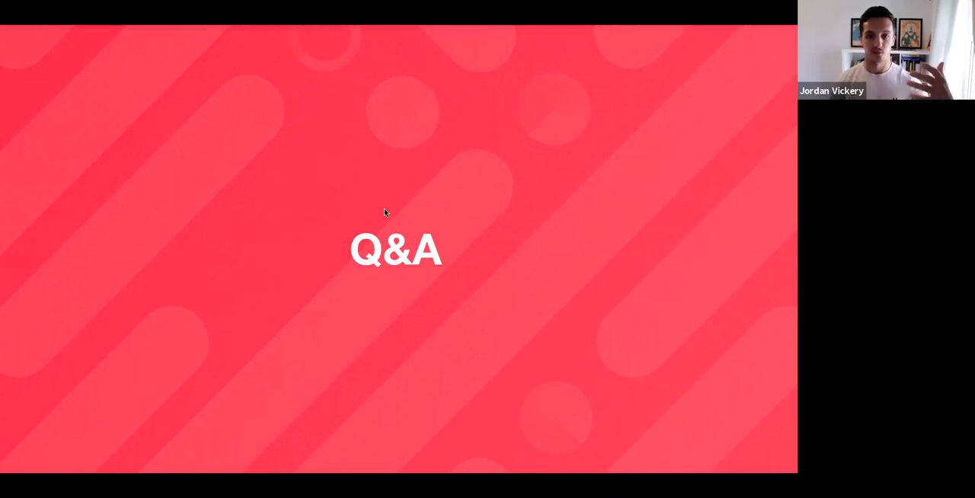
pyautogui.hotkey('ctrl', 'Right')
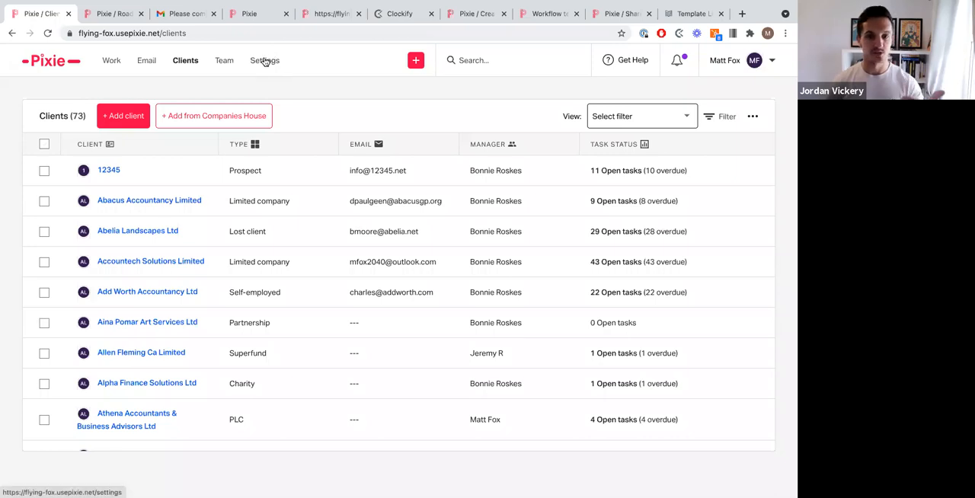
# Step: Search the task templates in Settings for latest and open the Personal tax - latest template for editing
pyautogui.click(265, 60)
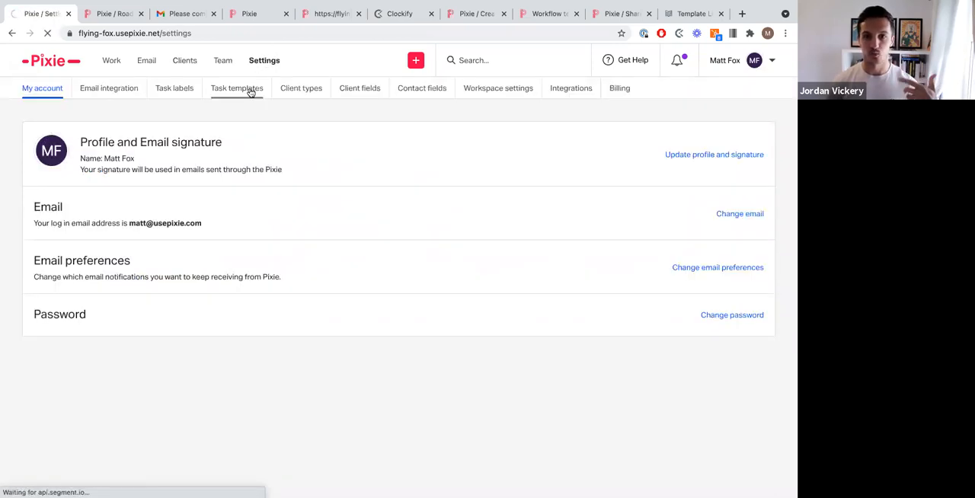
pyautogui.click(251, 92)
pyautogui.click(660, 139)
pyautogui.write('latest')
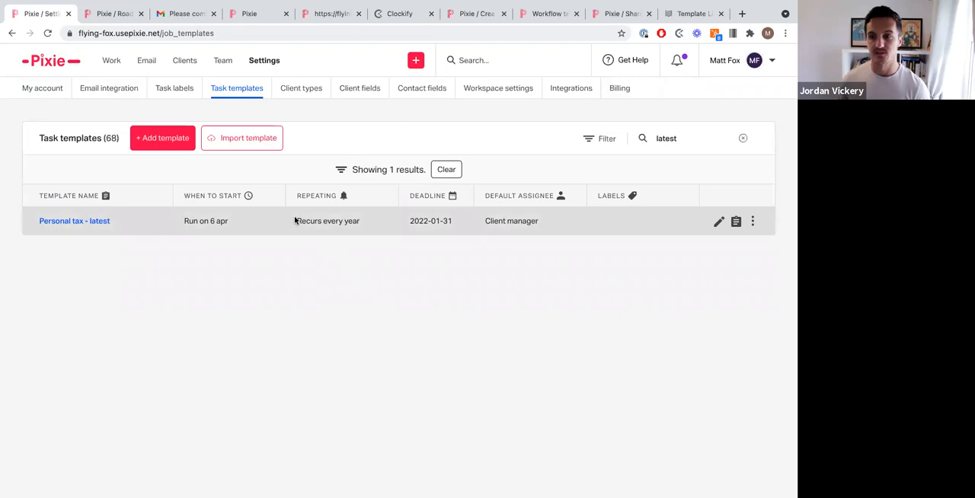
pyautogui.click(716, 227)
pyautogui.click(716, 226)
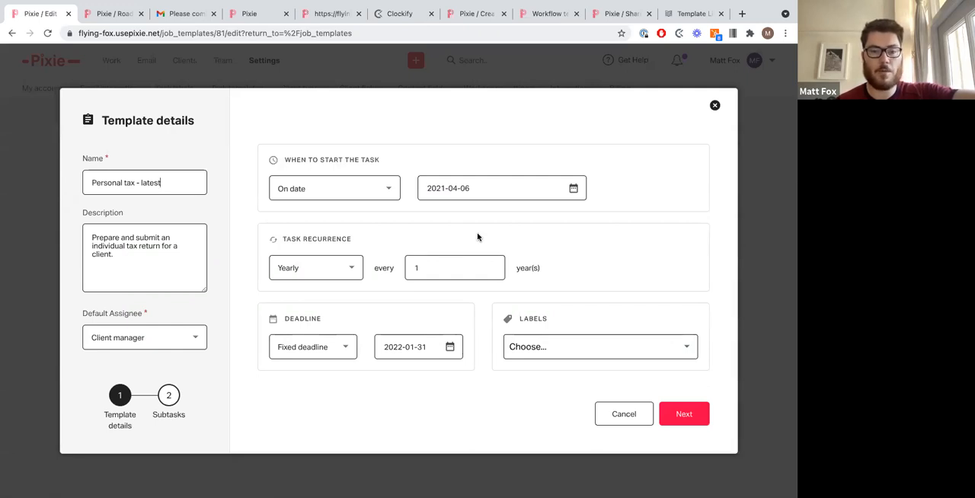
pyautogui.tripleClick(327, 237)
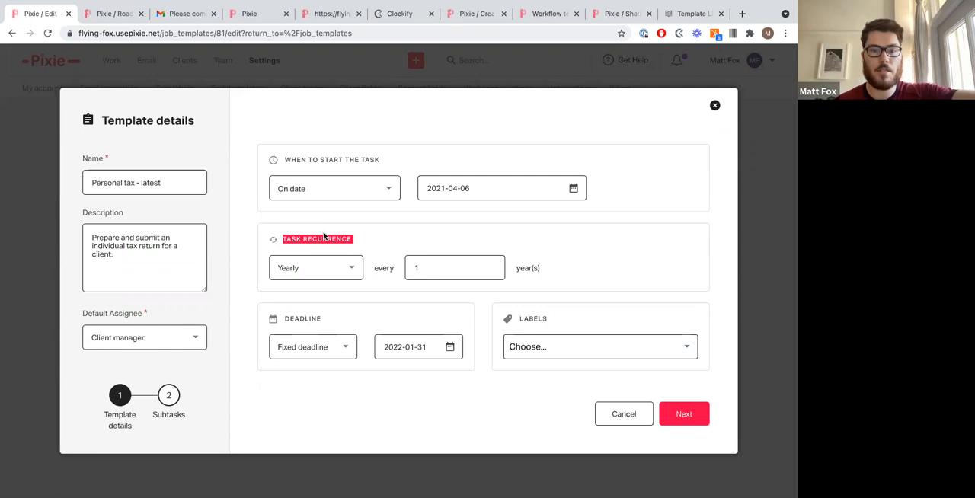
pyautogui.click(367, 222)
pyautogui.tripleClick(331, 159)
pyautogui.click(330, 159)
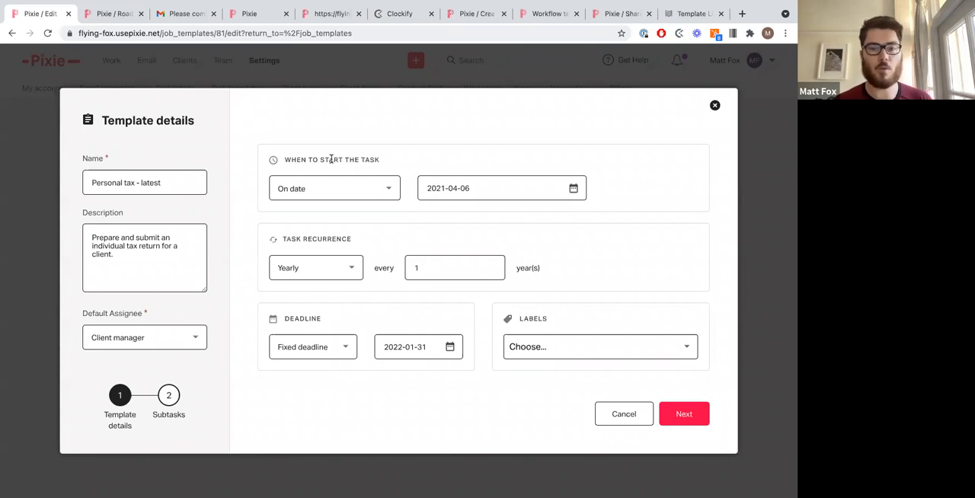
# Step: Change the template's start trigger to On client date field and browse the available client date fields
pyautogui.click(335, 183)
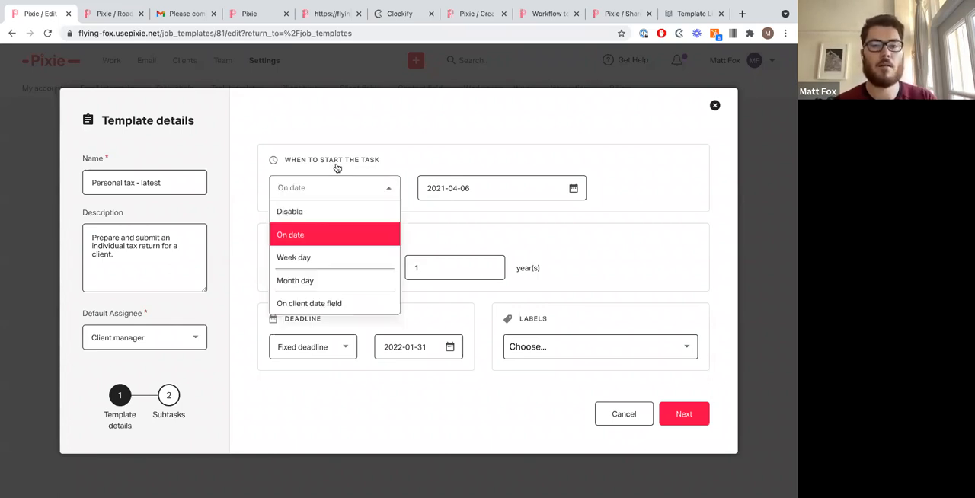
pyautogui.click(357, 302)
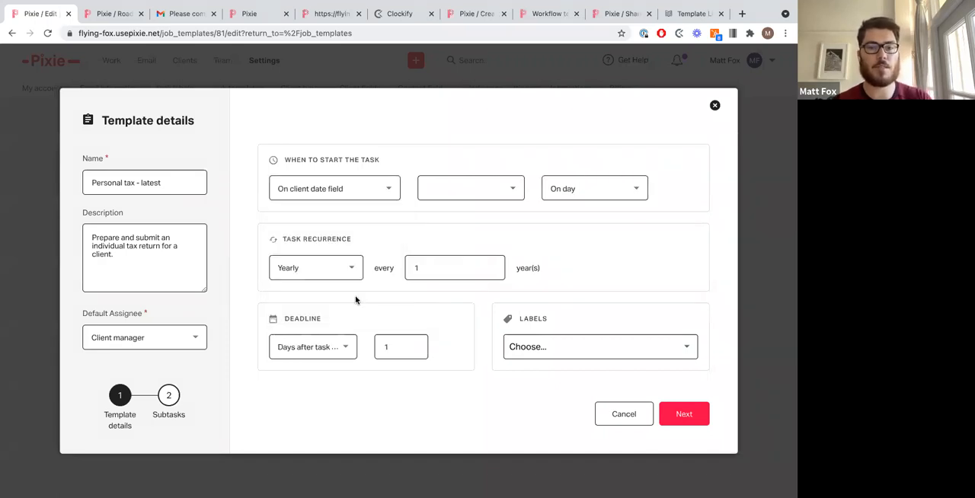
pyautogui.click(508, 187)
pyautogui.scroll(-6, 490, 320)
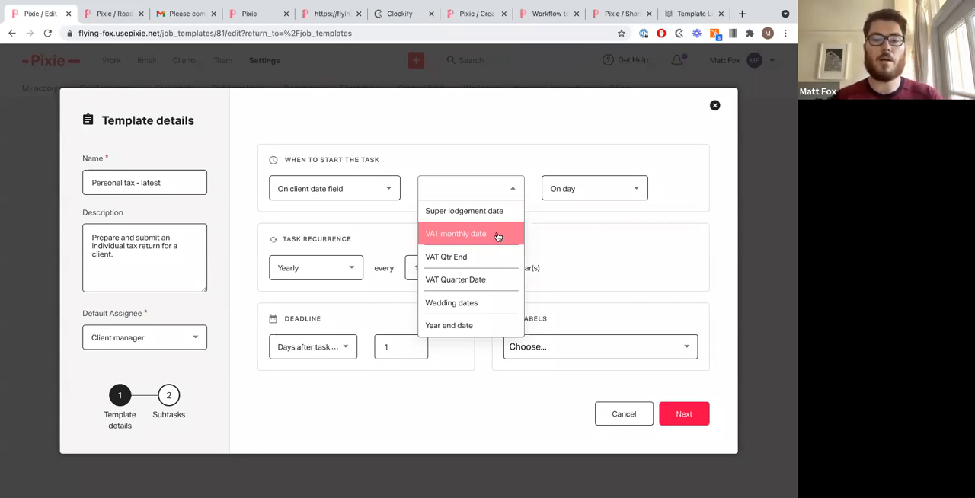
# Step: Set the task recurrence to Monthly every 3 months, then close the template editor without saving
pyautogui.click(354, 270)
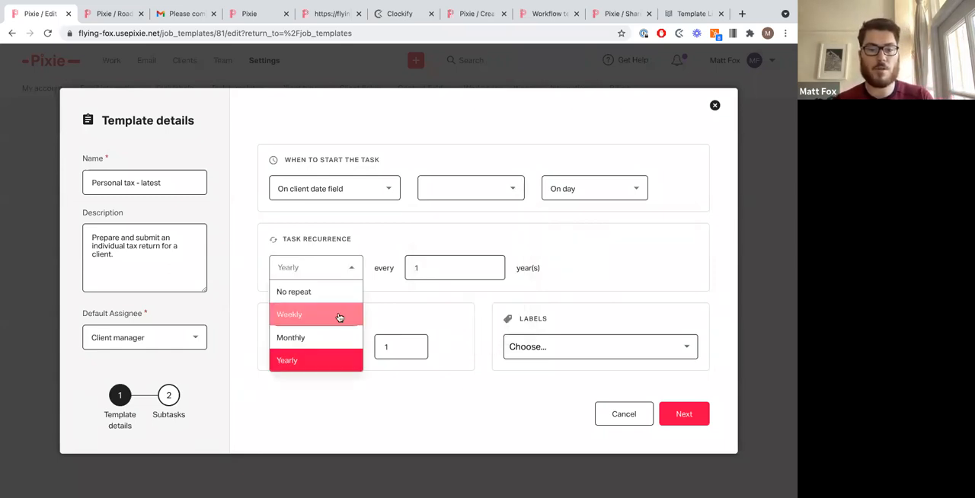
pyautogui.click(333, 341)
pyautogui.press('Tab')
pyautogui.write('4')
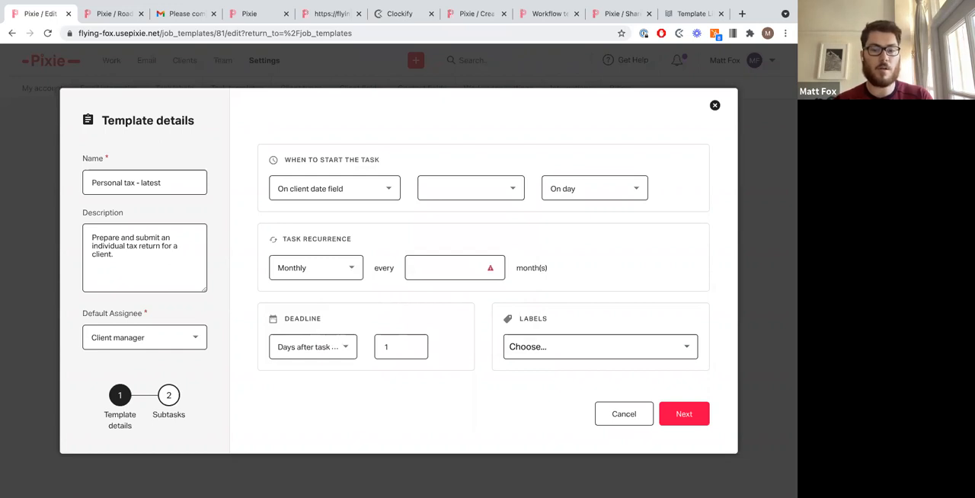
pyautogui.press('BackSpace')
pyautogui.write('3')
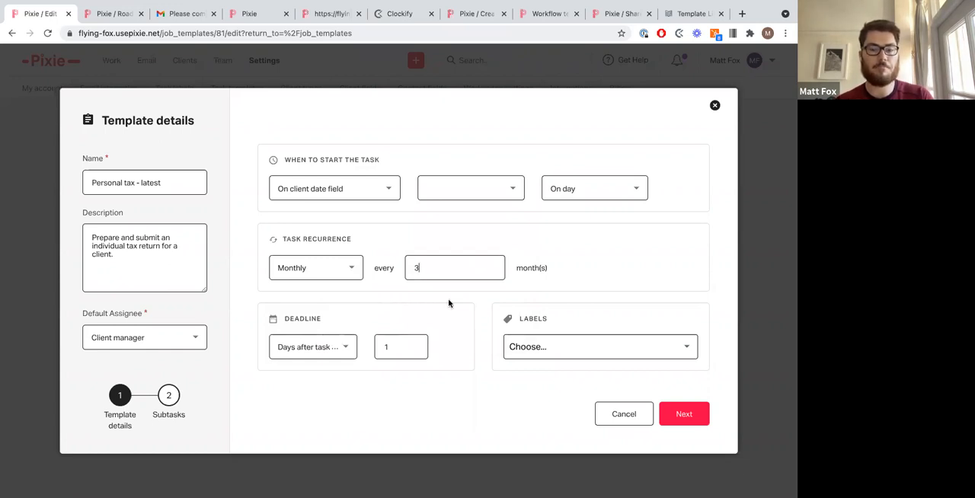
pyautogui.click(714, 106)
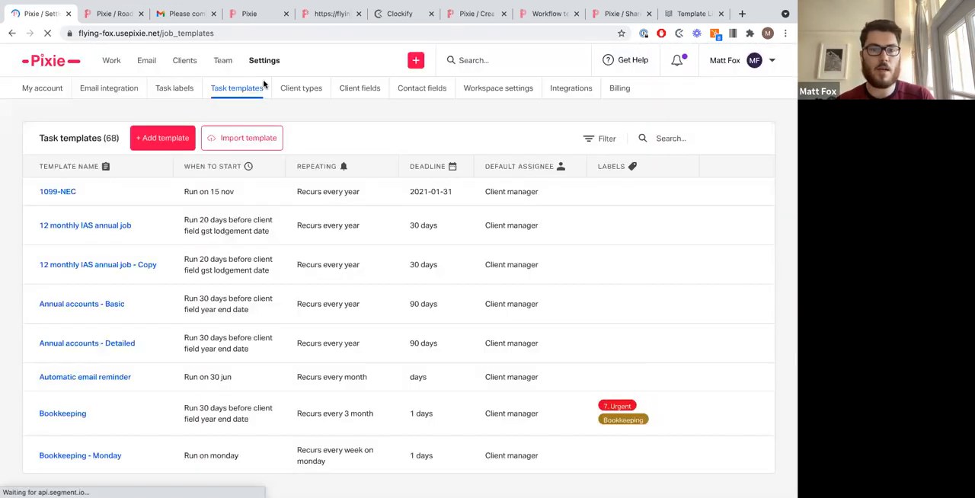
# Step: Open Client fields and find date on the page, opening the field type options for Company incorporated on
pyautogui.click(342, 90)
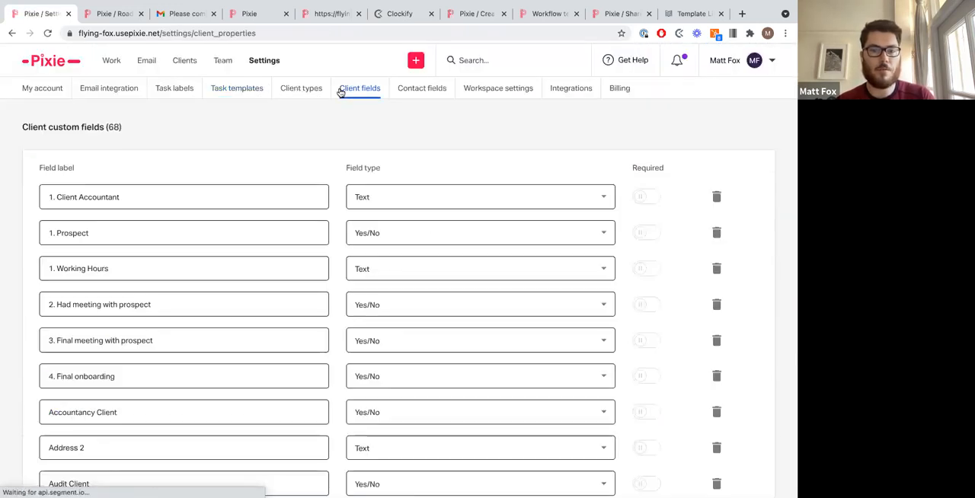
pyautogui.hotkey('ctrl', 'f')
pyautogui.write('date')
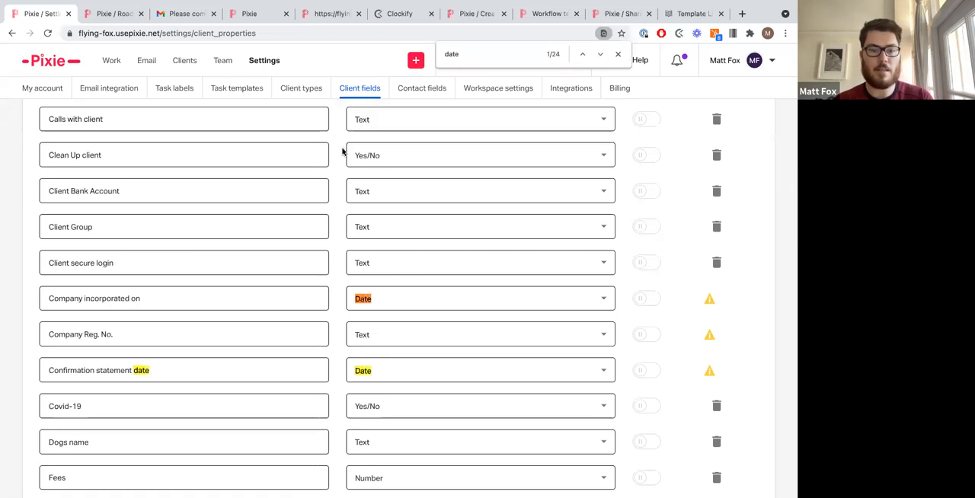
pyautogui.click(381, 306)
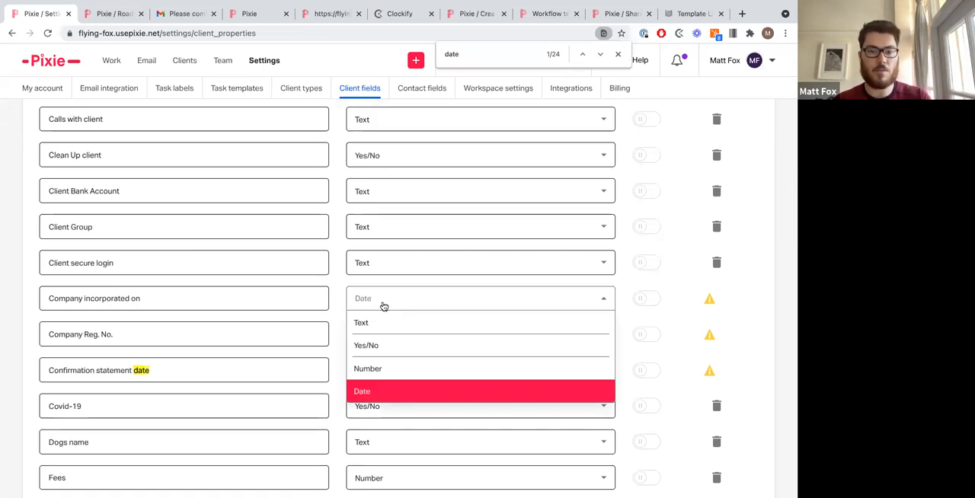
pyautogui.click(339, 304)
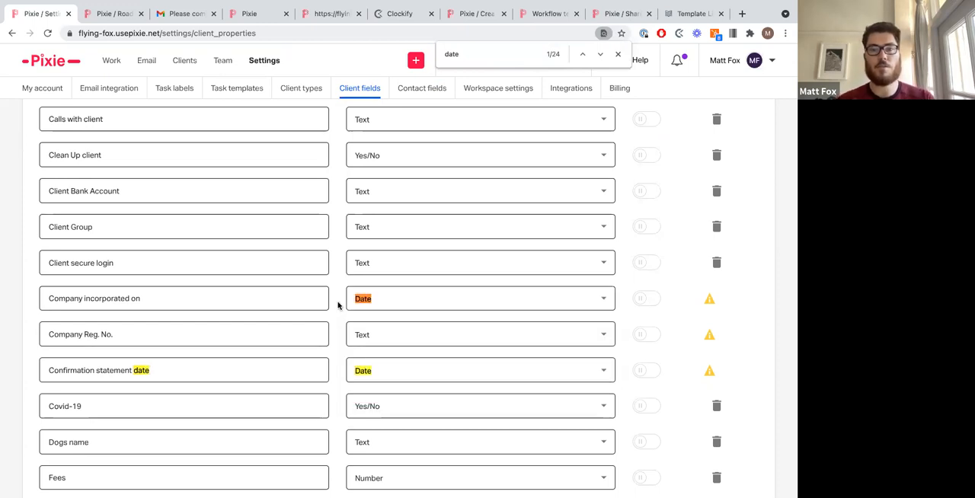
# Step: Step through every date match in the client custom fields list, then close the find bar
pyautogui.hotkey('ctrl', 'f')
pyautogui.press('Return')
pyautogui.press('Return')
pyautogui.press('Return')
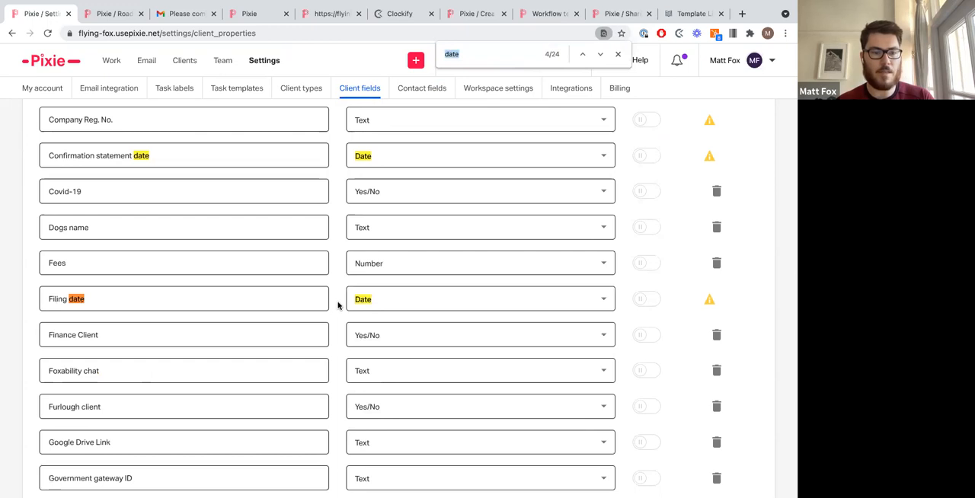
pyautogui.press('Return')
pyautogui.press('Return')
pyautogui.press('Return')
pyautogui.press('Return')
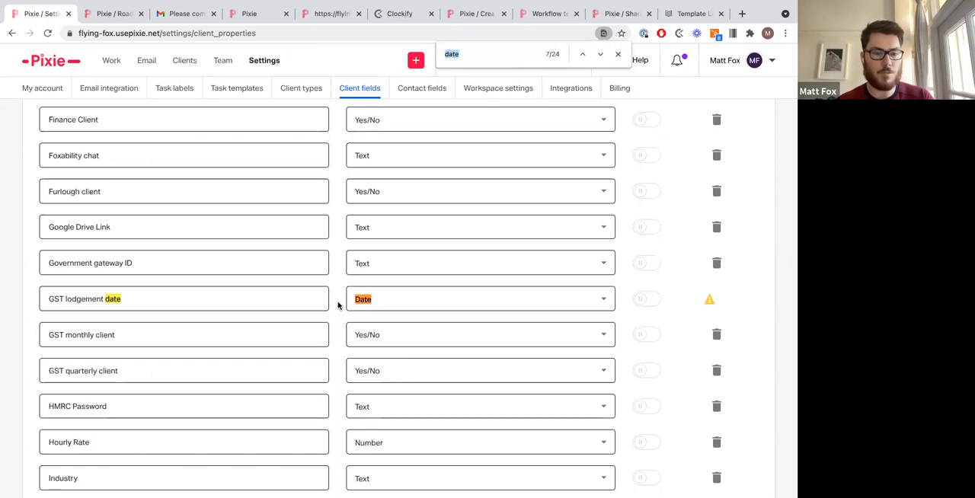
pyautogui.press('Return')
pyautogui.press('Return')
pyautogui.press('Return')
pyautogui.press('Return')
pyautogui.press('Return')
pyautogui.press('Return')
pyautogui.press('Return')
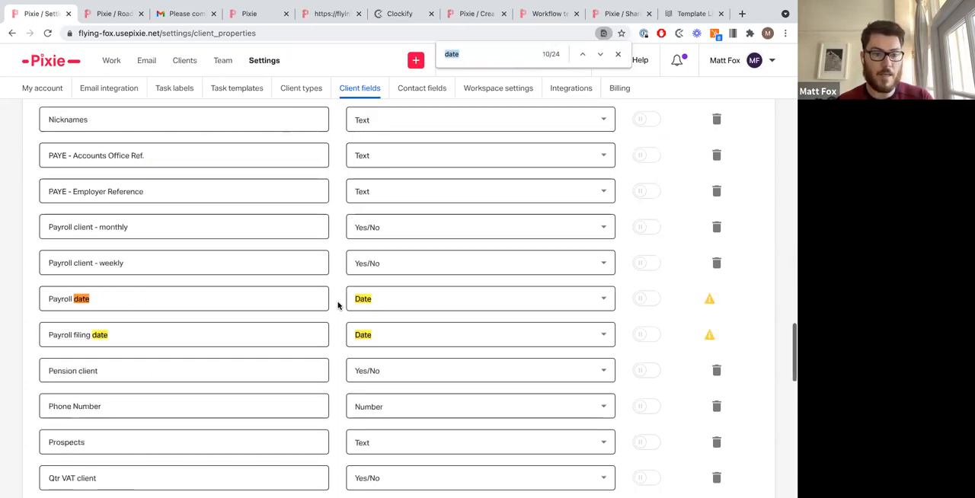
pyautogui.press('Return')
pyautogui.press('Return')
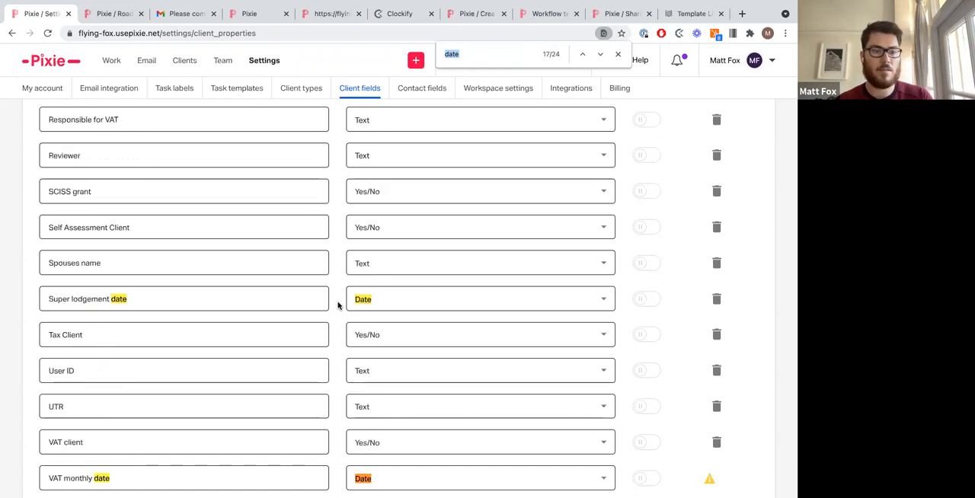
pyautogui.press('Return')
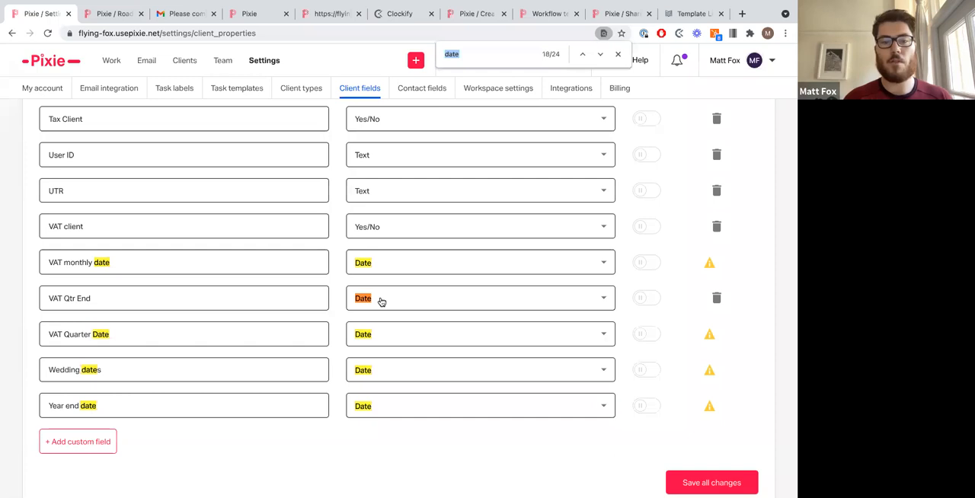
pyautogui.click(617, 55)
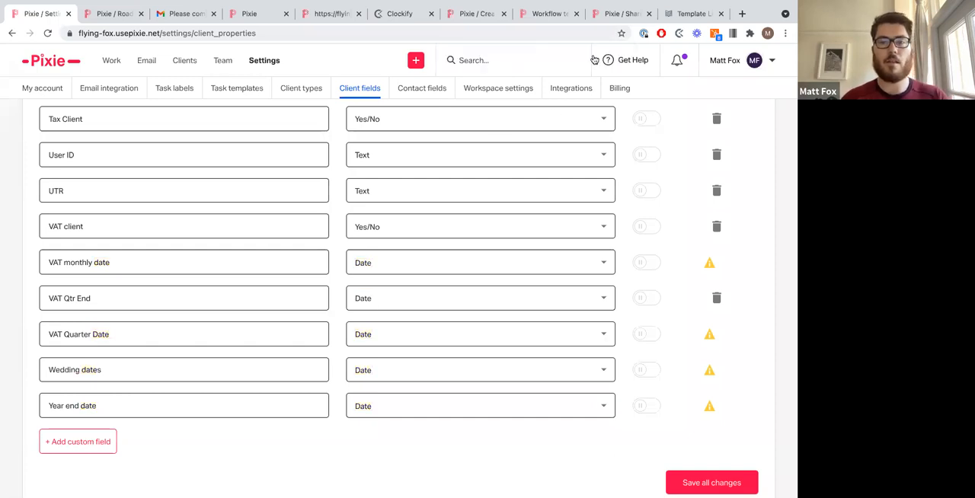
# Step: Search for fox, open the individual client's record, and scroll through its custom date fields
pyautogui.write('fox')
pyautogui.click(528, 145)
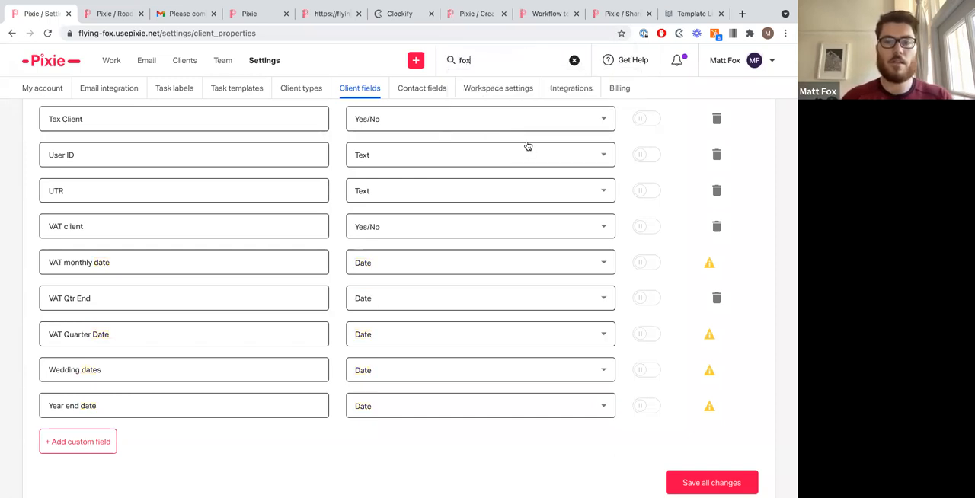
pyautogui.click(512, 63)
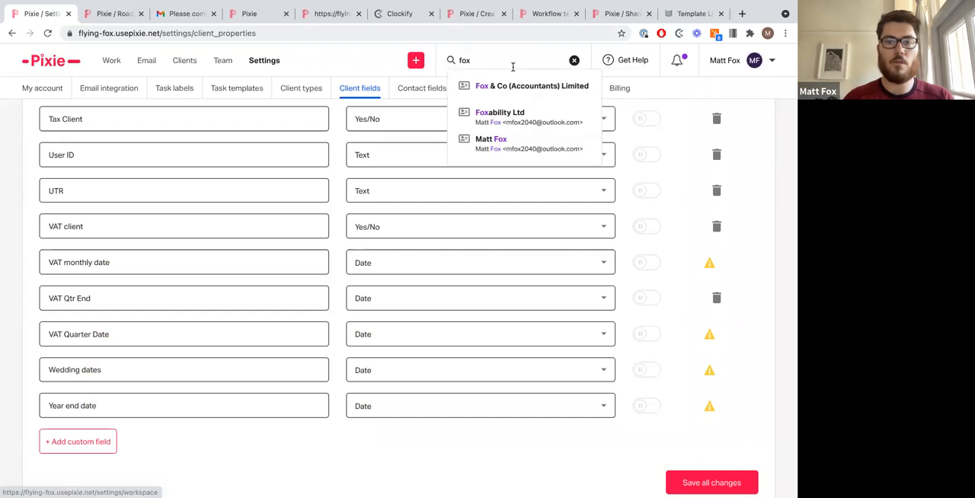
pyautogui.click(511, 142)
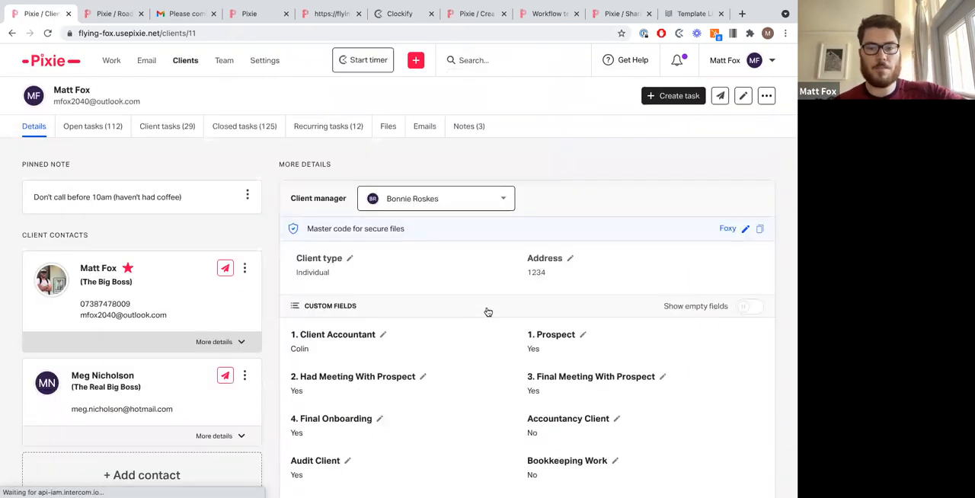
pyautogui.scroll(-15, 488, 312)
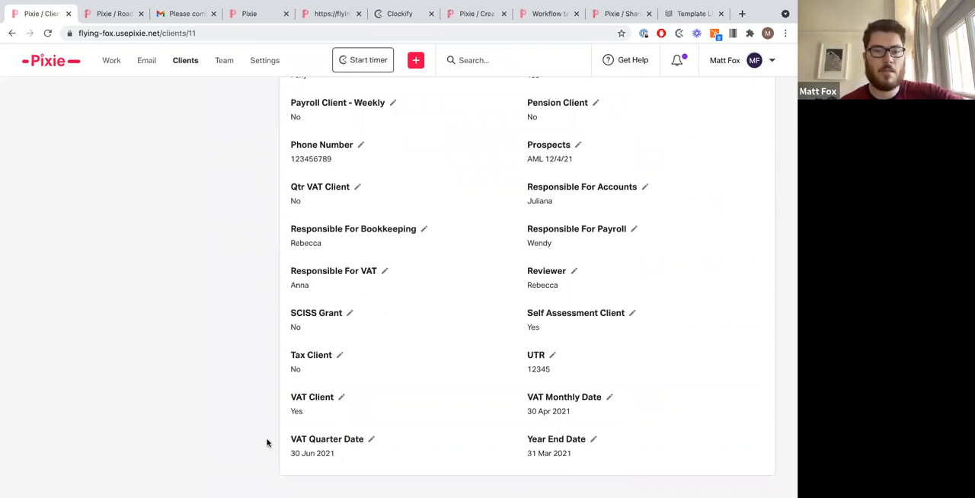
pyautogui.scroll(15, 267, 443)
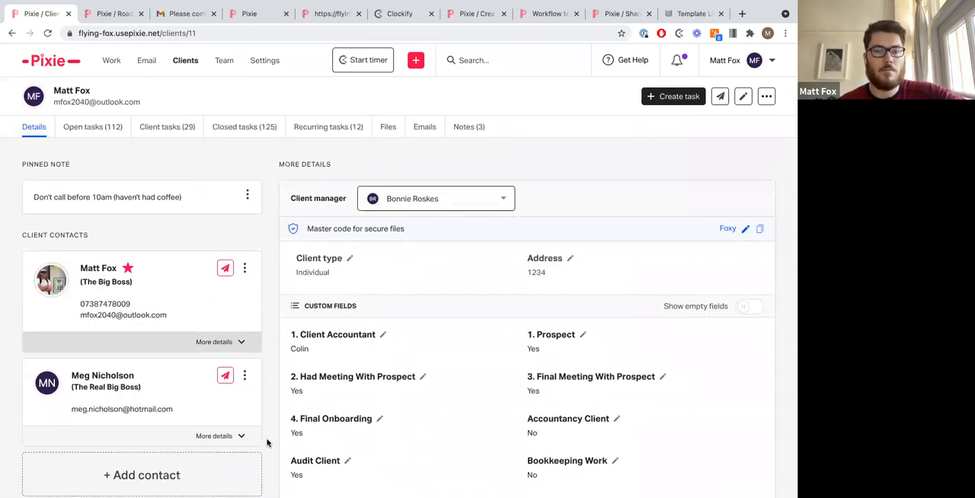